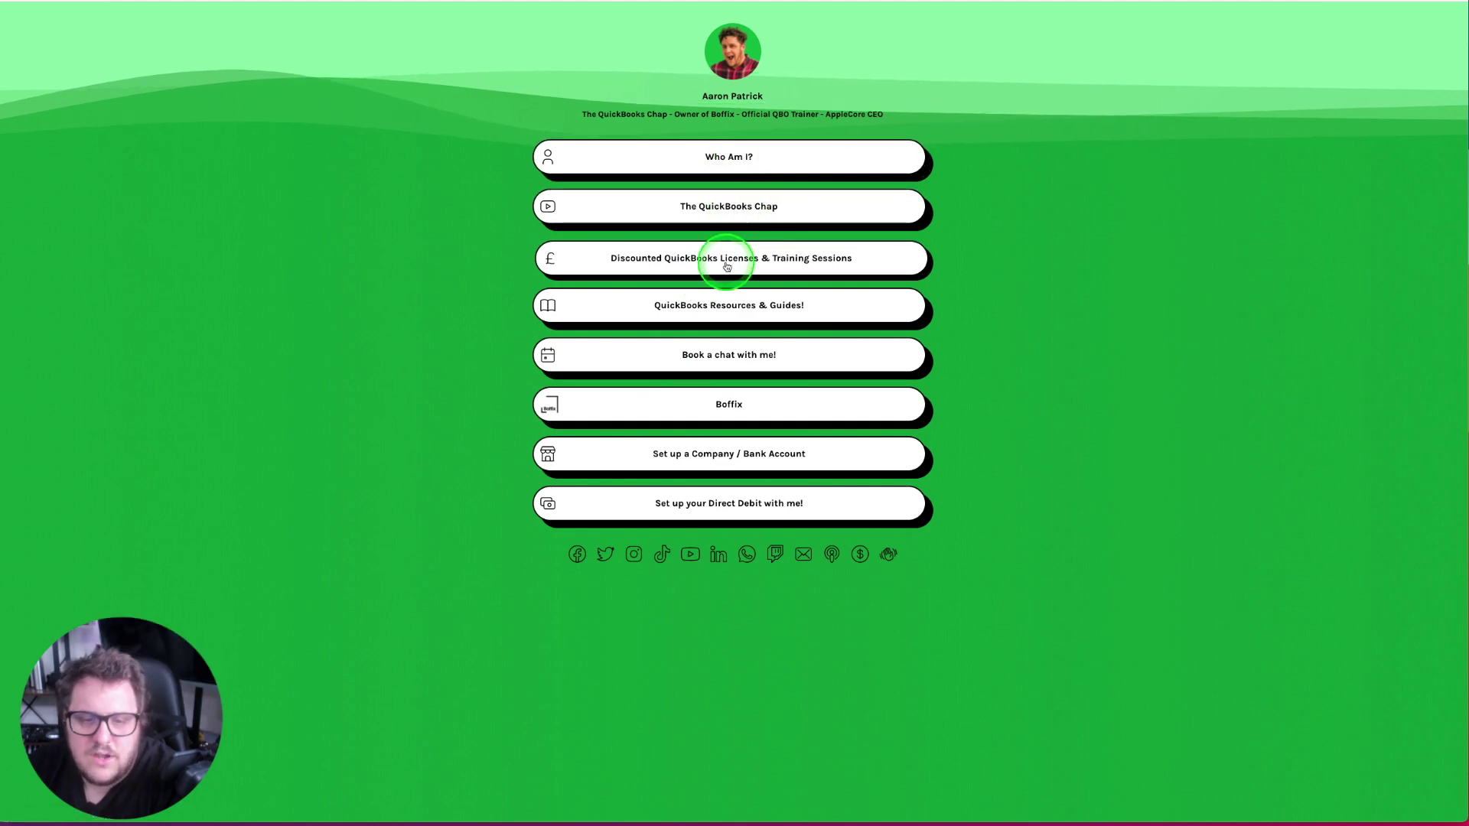
Follow 'QuickBooks Resources & Guides!' on Linktree to the Year End Checklist Google Sheet.
click(721, 309)
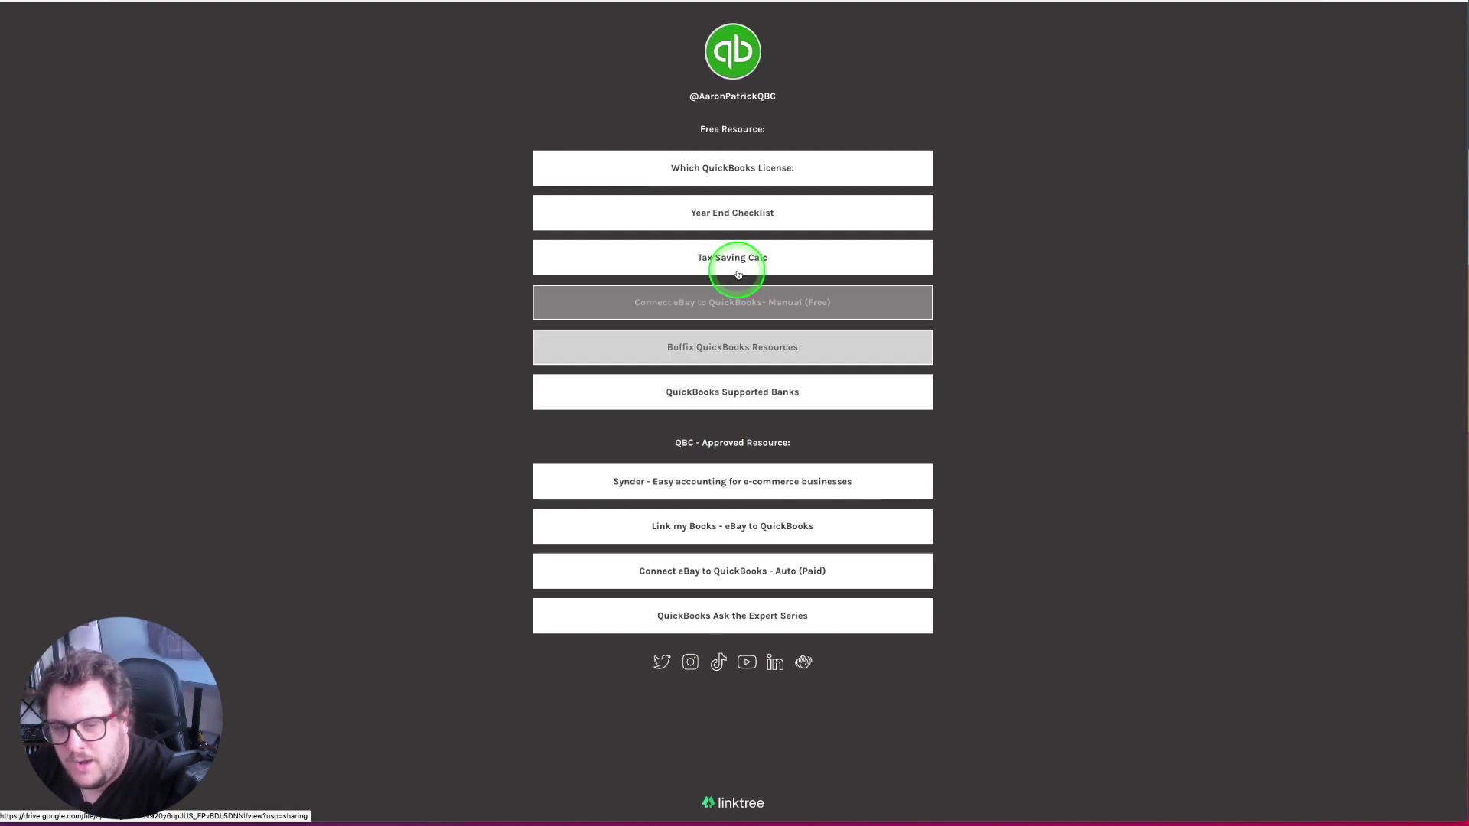
click(734, 222)
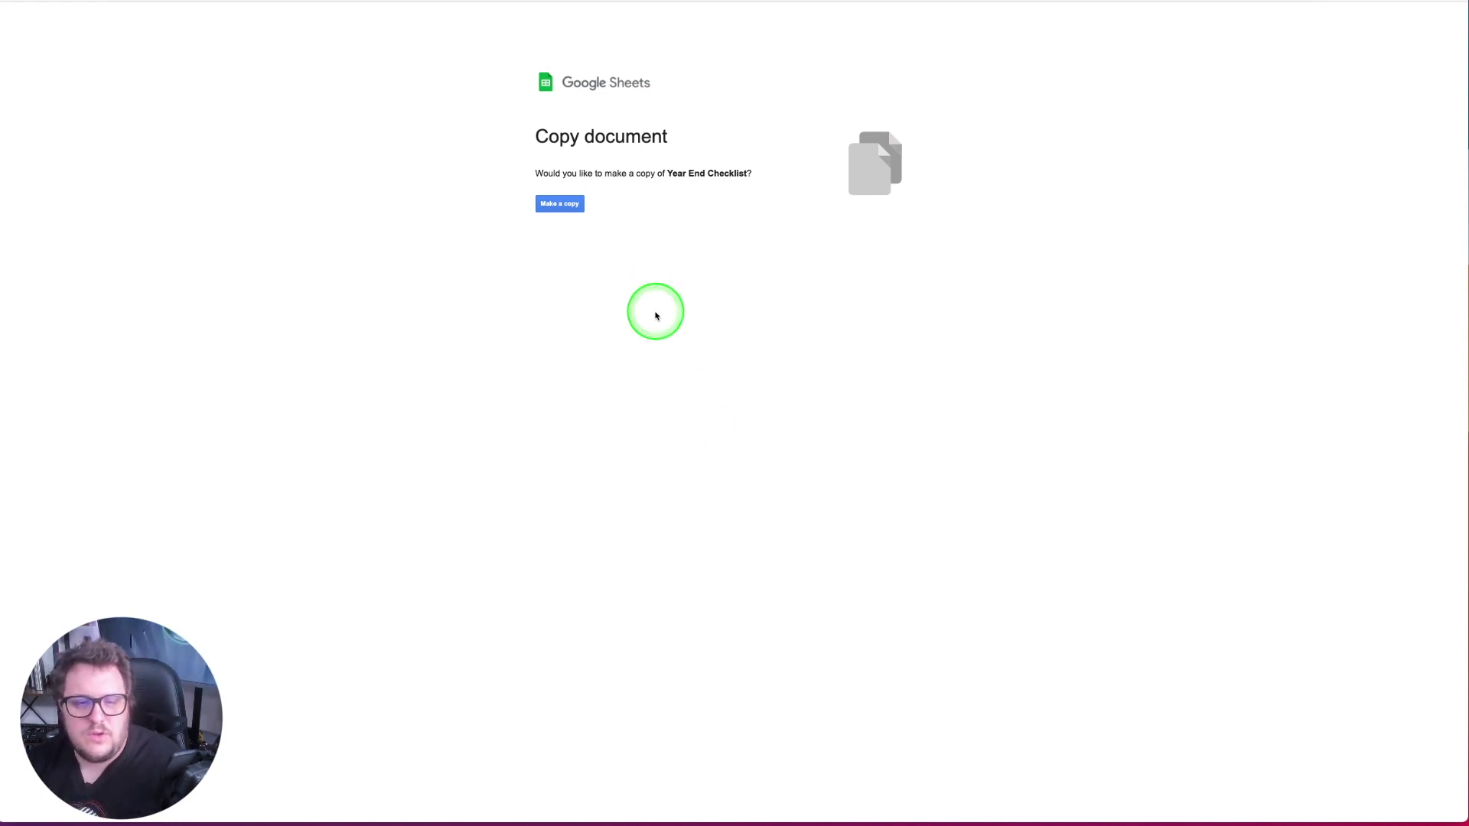
Make your own copy of the Year End Checklist, dismiss the meeting tip, and review the sheet.
click(558, 205)
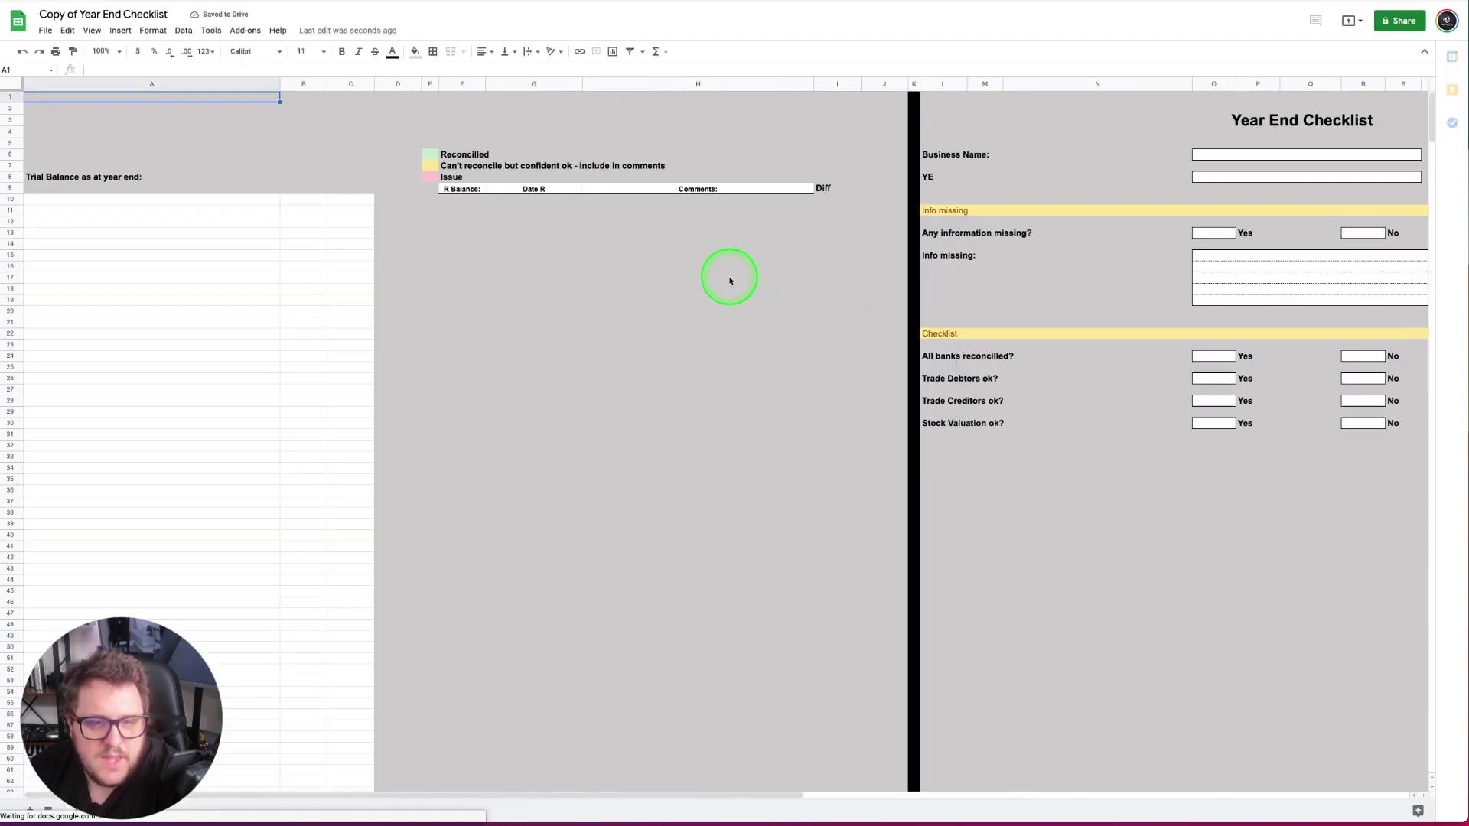
click(577, 289)
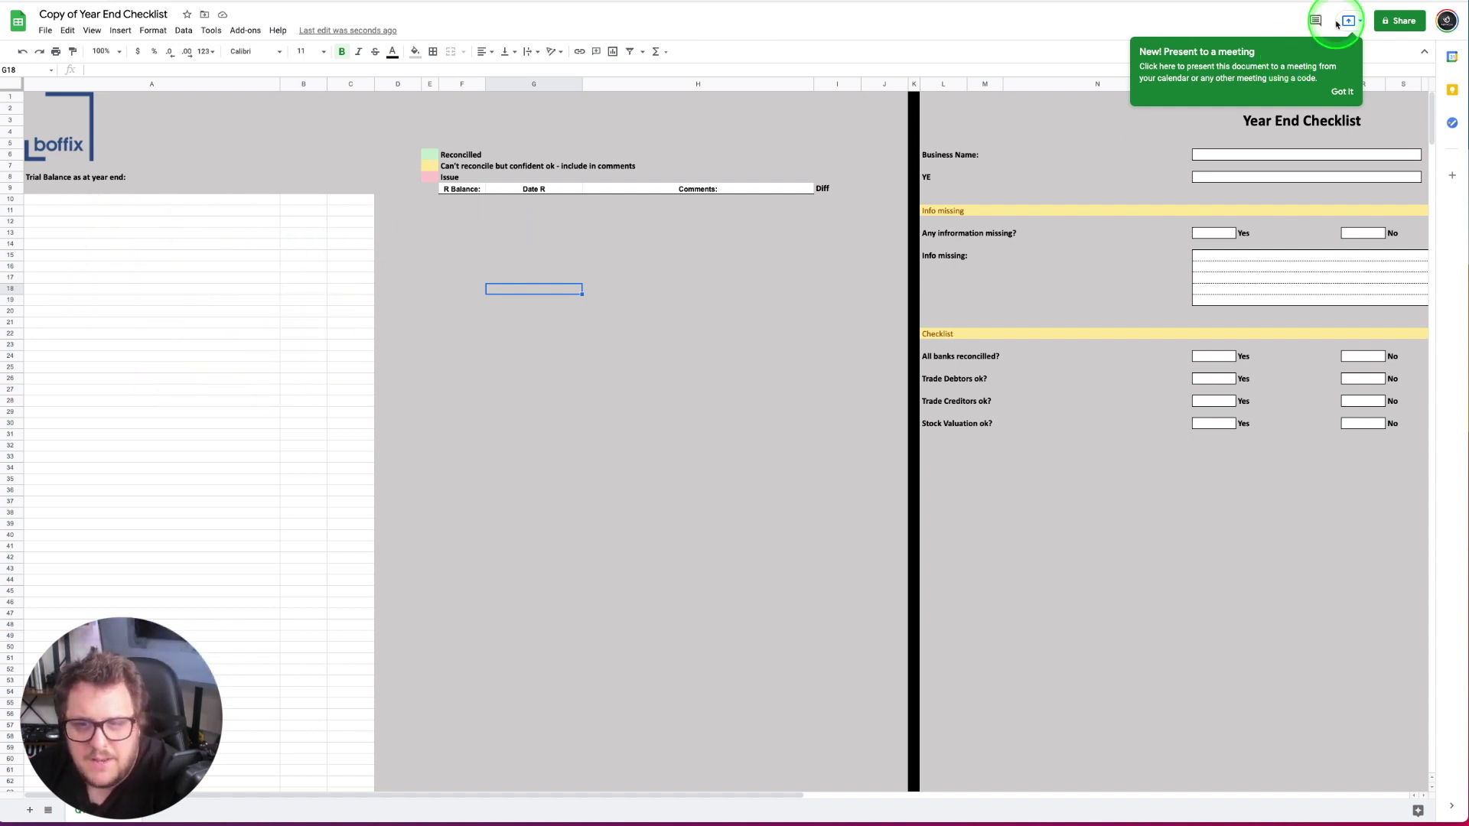
click(1343, 91)
scroll(1180, 217, right, 10)
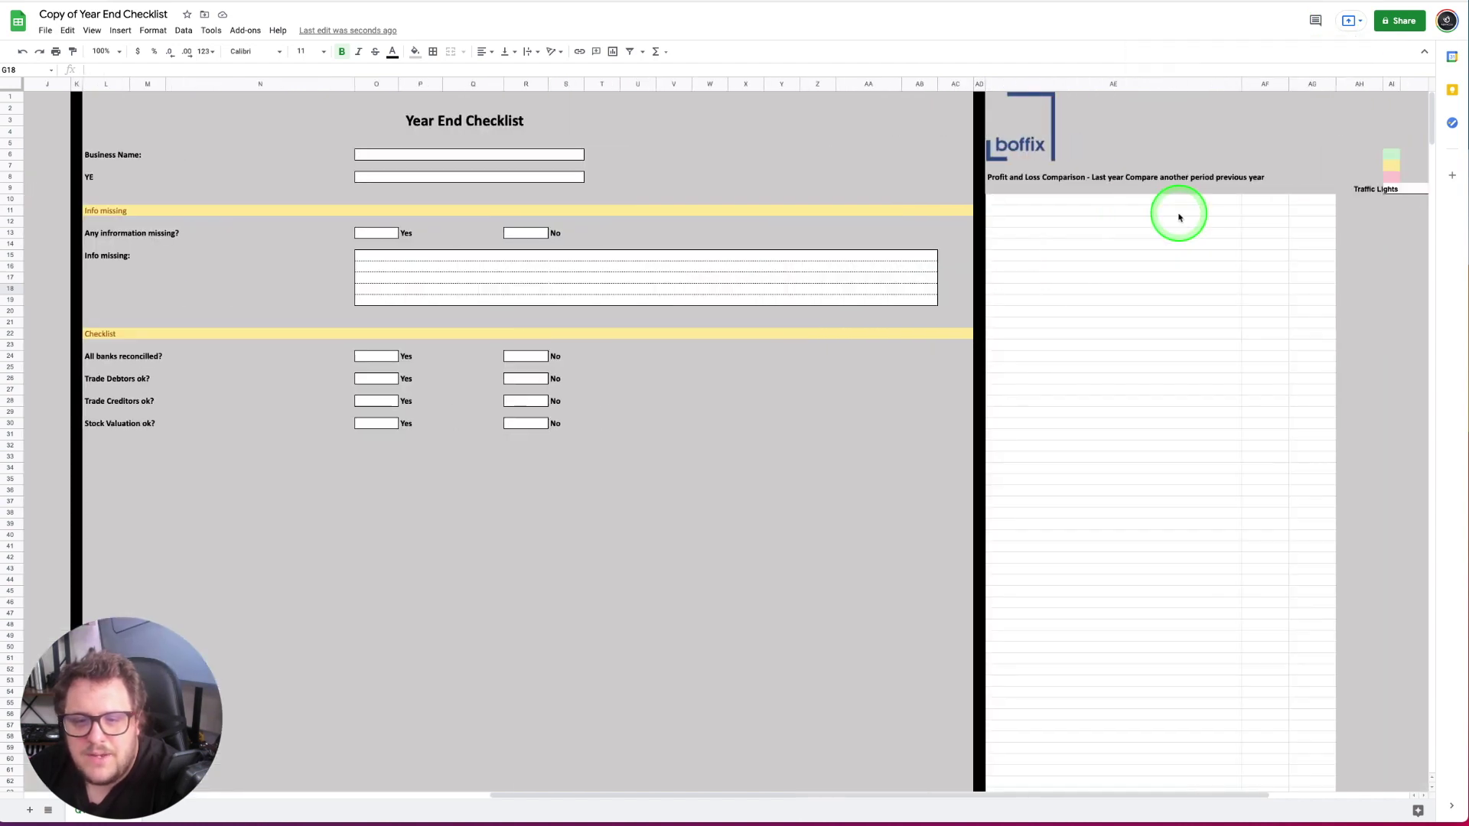
scroll(699, 304, right, 3)
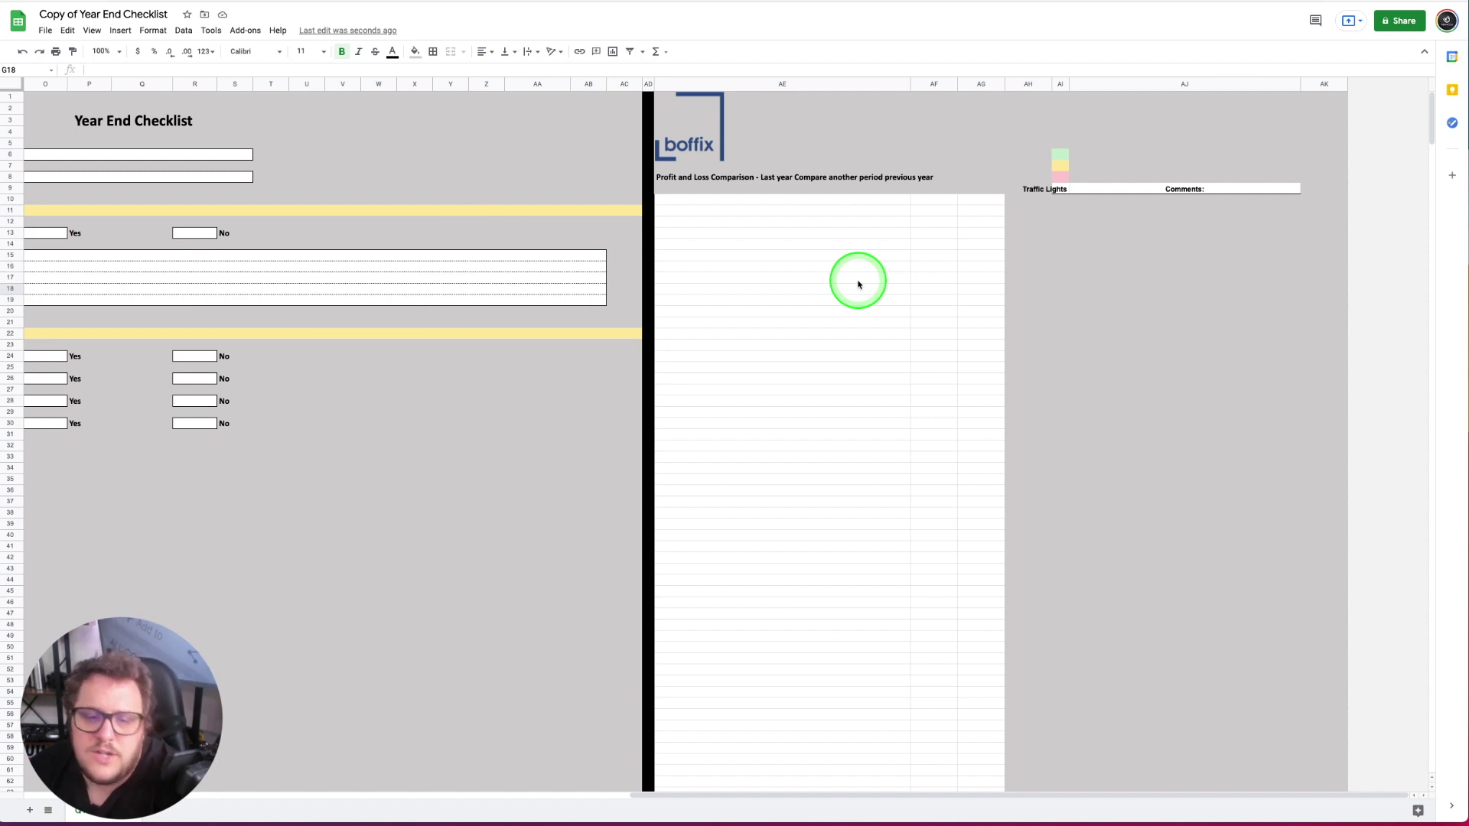
scroll(665, 292, left, 10)
scroll(664, 292, left, 3)
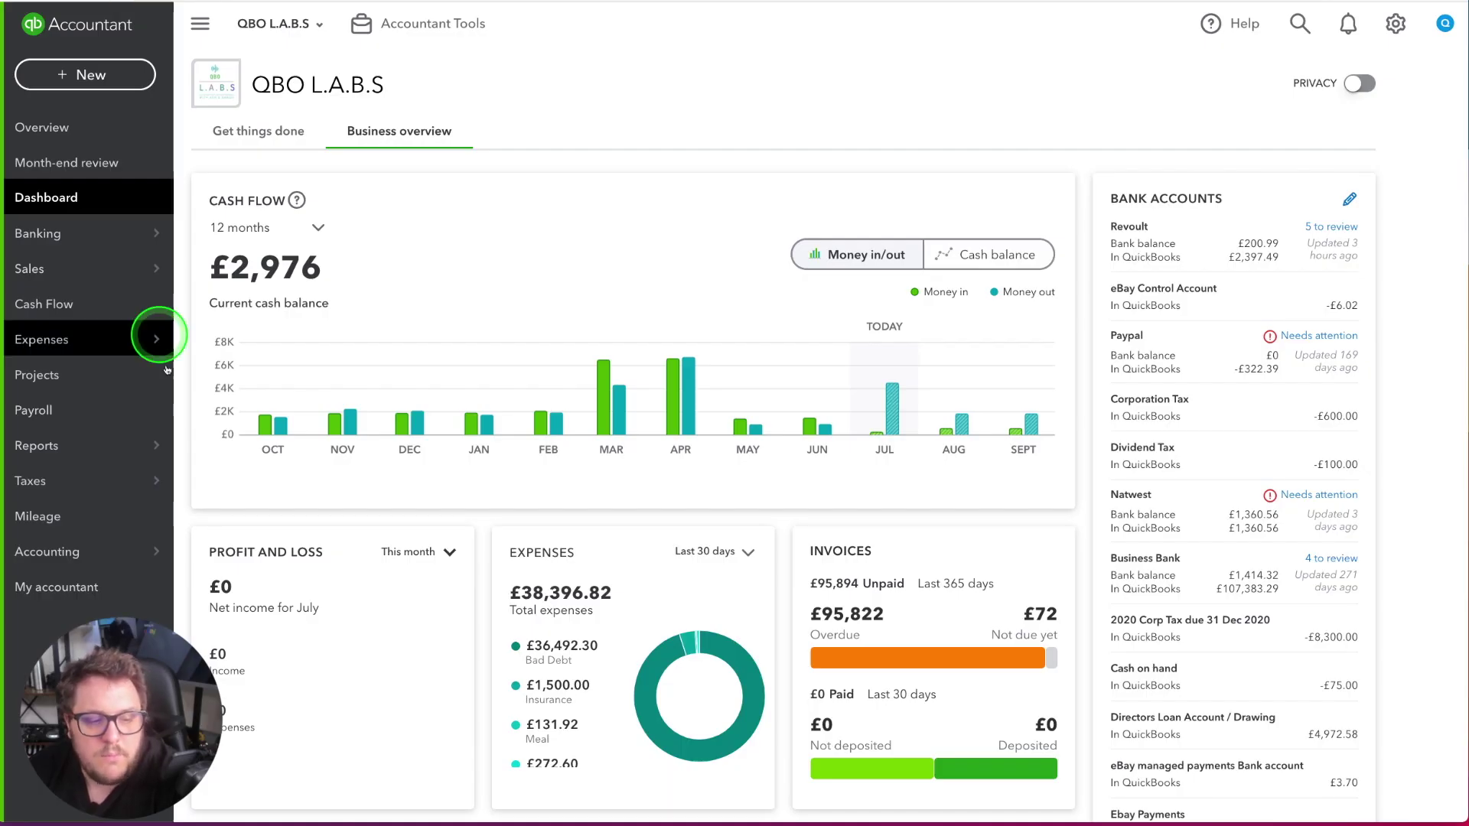
Open the Trial Balance report from the QuickBooks reports list.
mouse_move(99, 449)
click(204, 456)
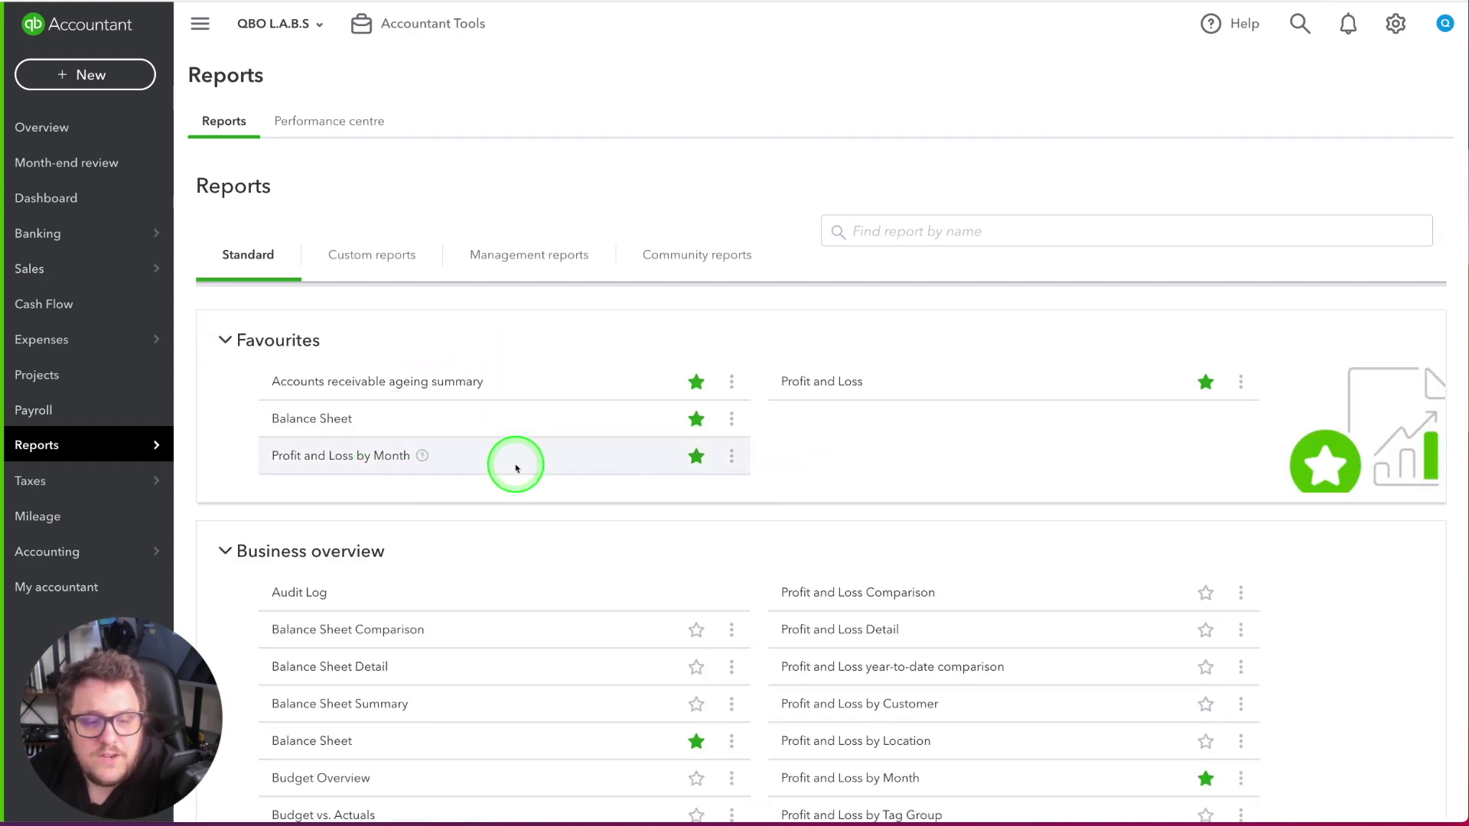
scroll(564, 440, down, 7)
scroll(566, 442, down, 20)
scroll(564, 437, down, 2)
scroll(564, 439, up, 15)
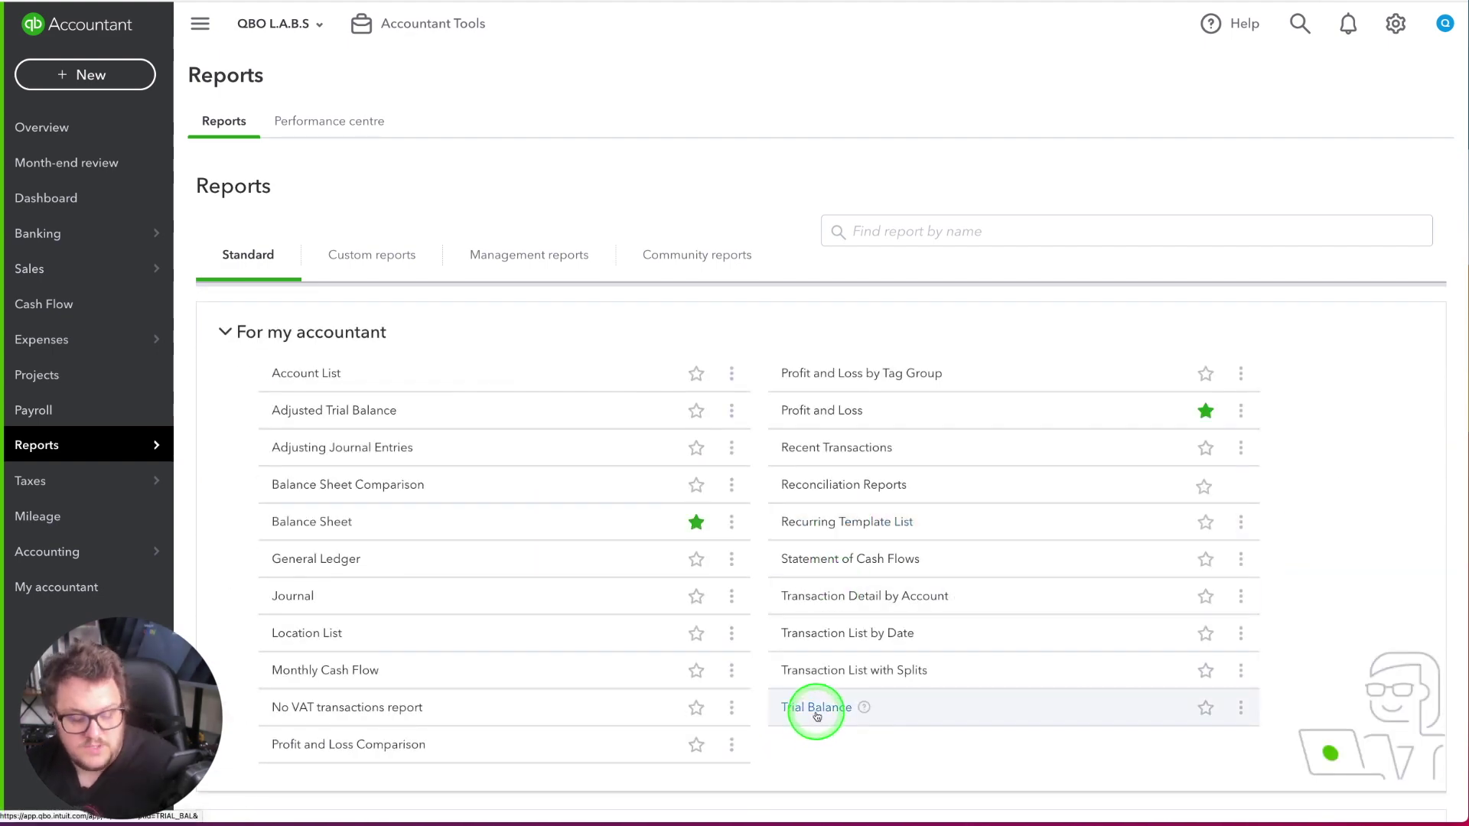
click(815, 711)
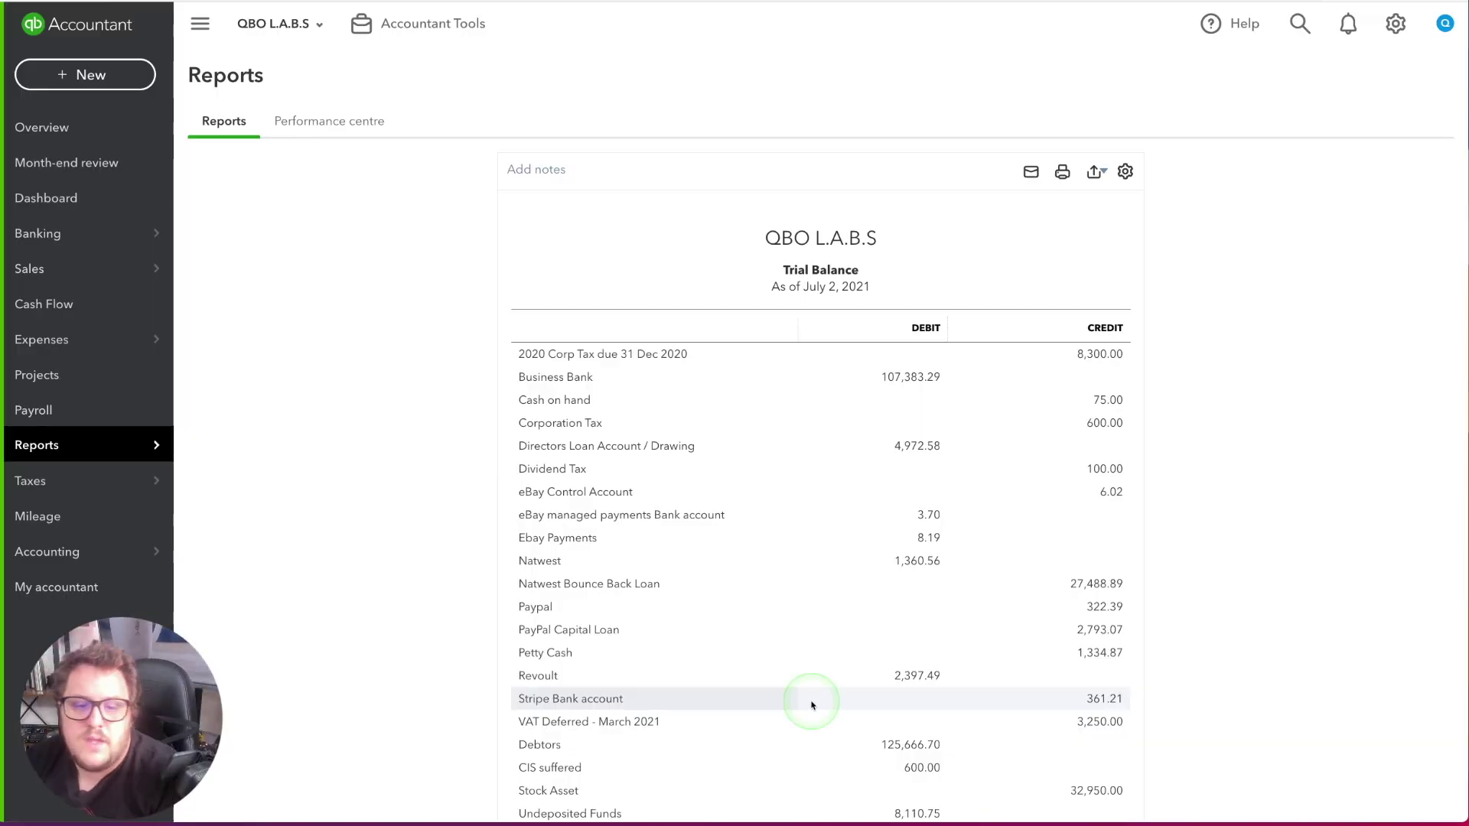
Rerun the Trial Balance for the Last Financial Year period.
scroll(630, 479, up, 3)
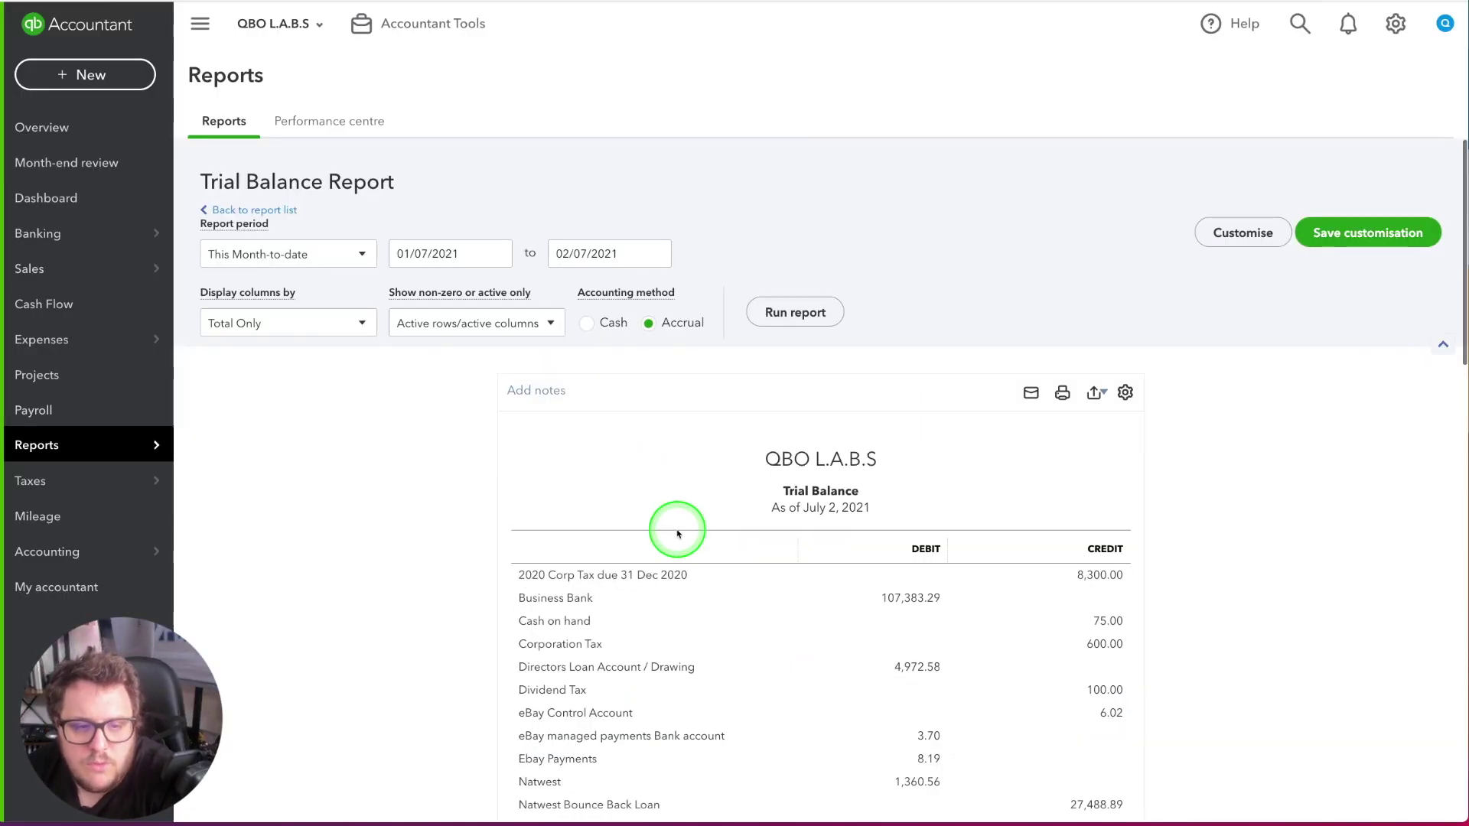
click(320, 260)
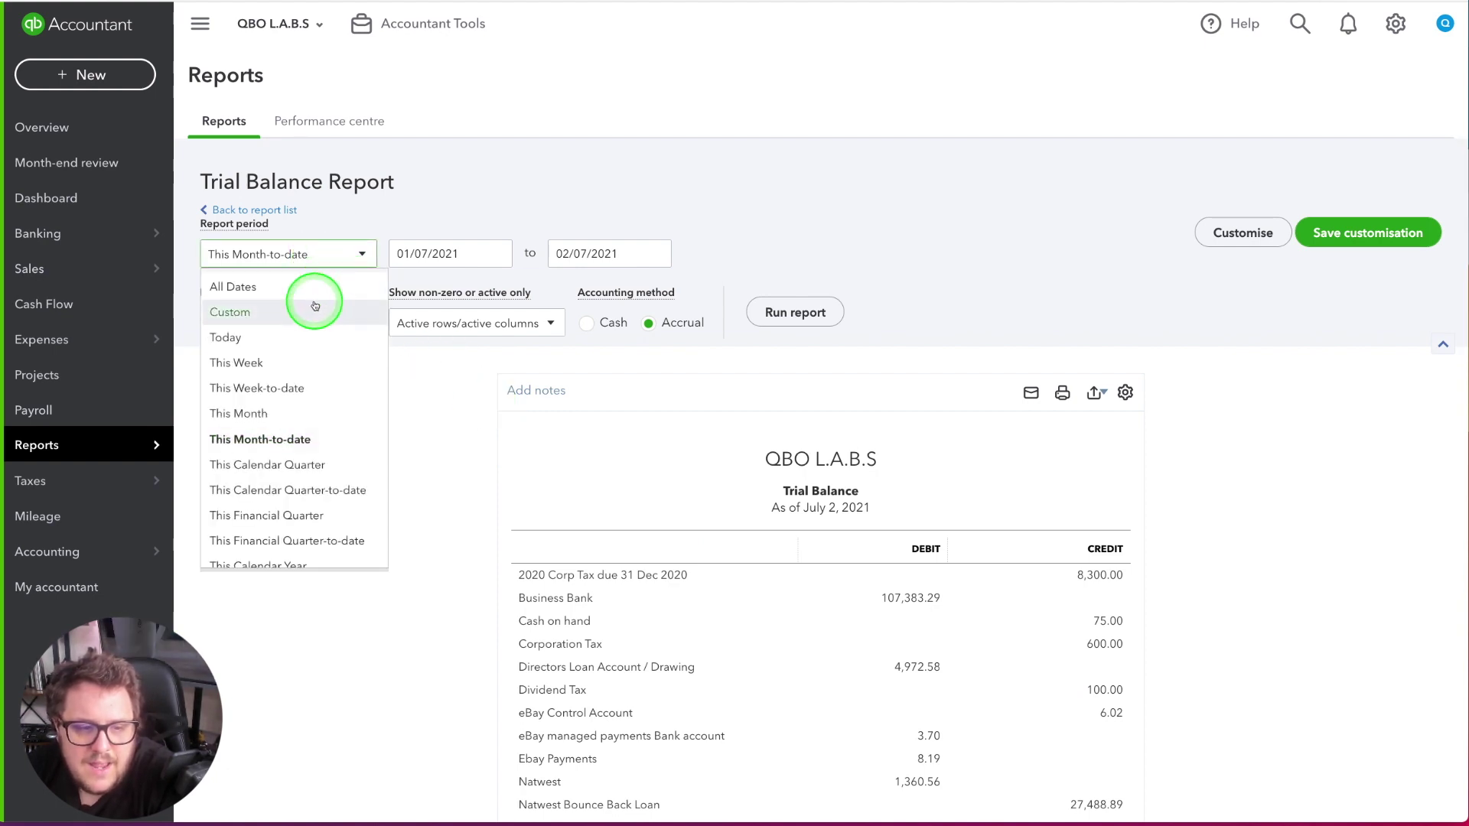
scroll(343, 481, down, 1)
scroll(343, 481, down, 3)
scroll(306, 367, down, 2)
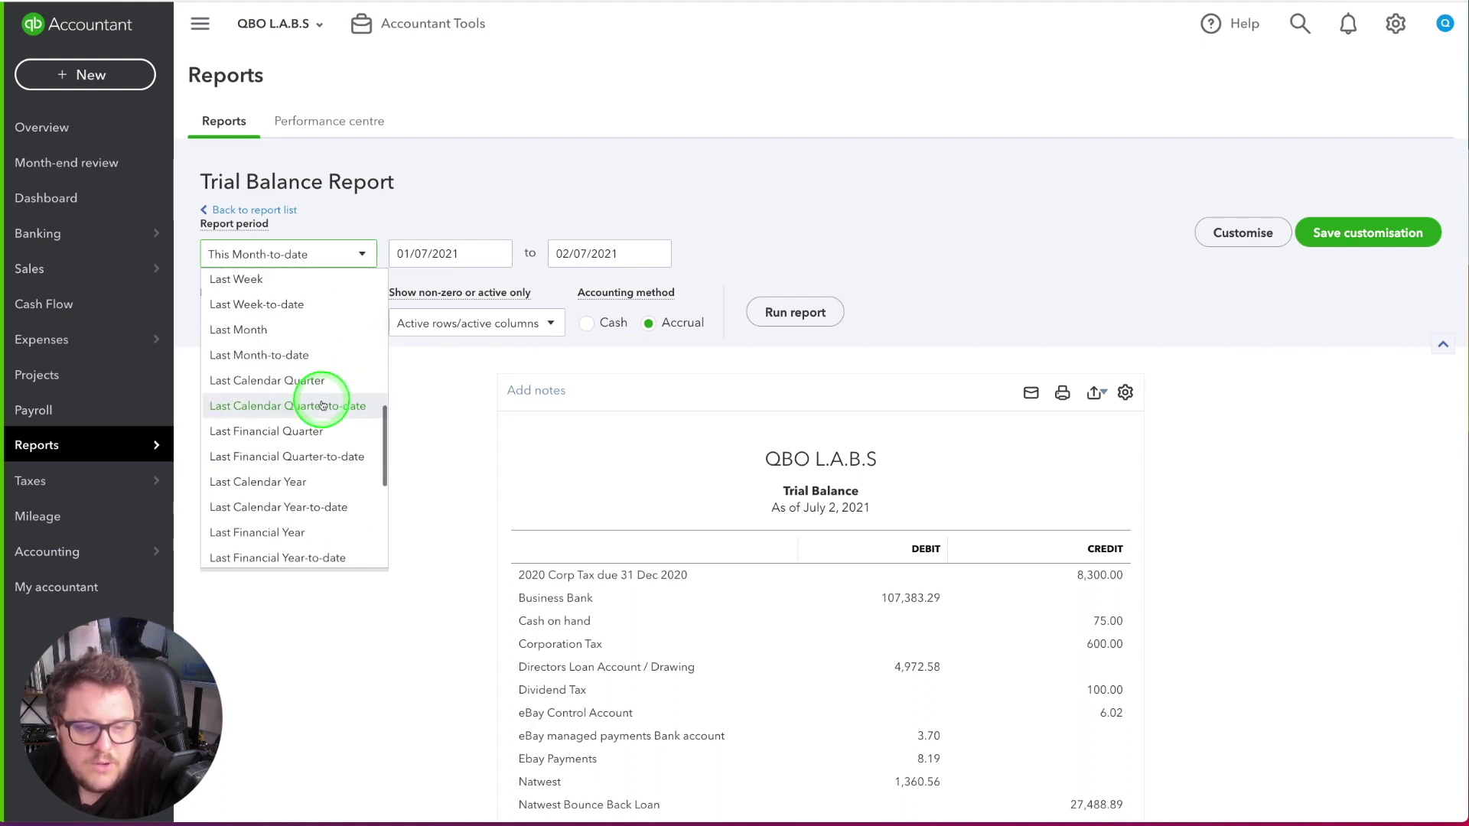
click(328, 528)
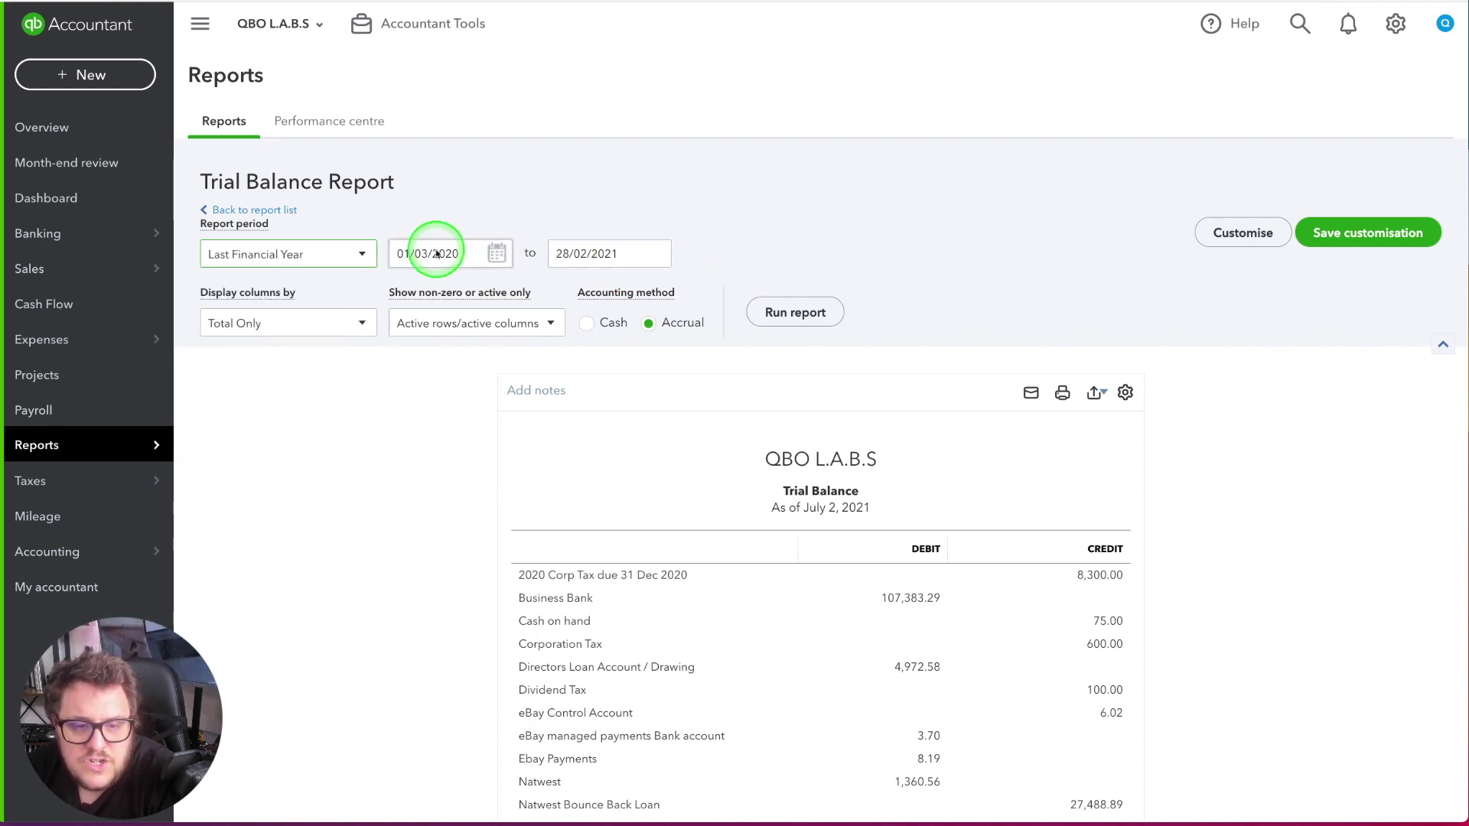
click(805, 322)
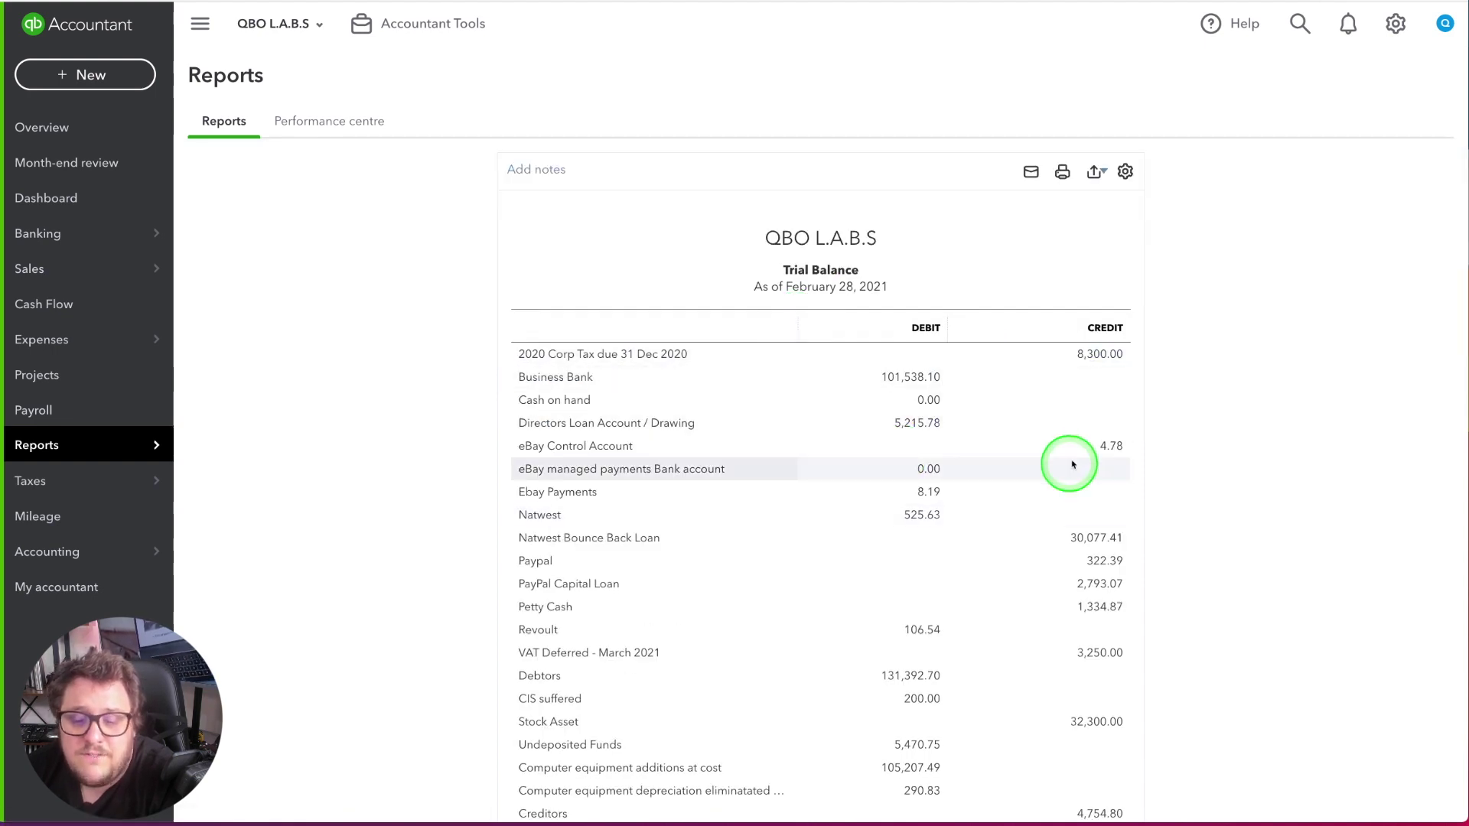
Export the Trial Balance to Excel and copy the account rows A6:C87 with debits and credits.
click(1092, 173)
click(1036, 205)
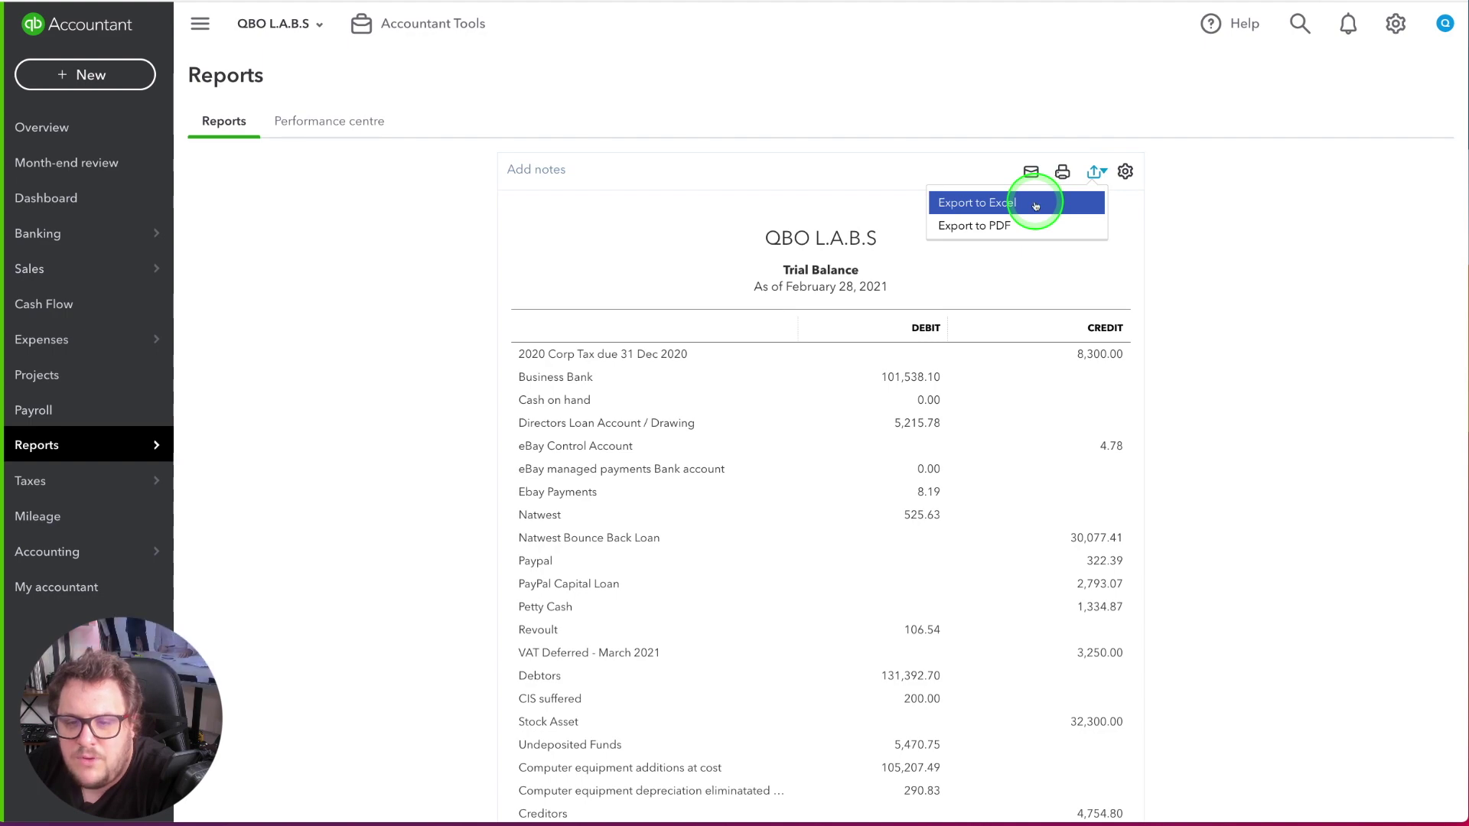
click(324, 210)
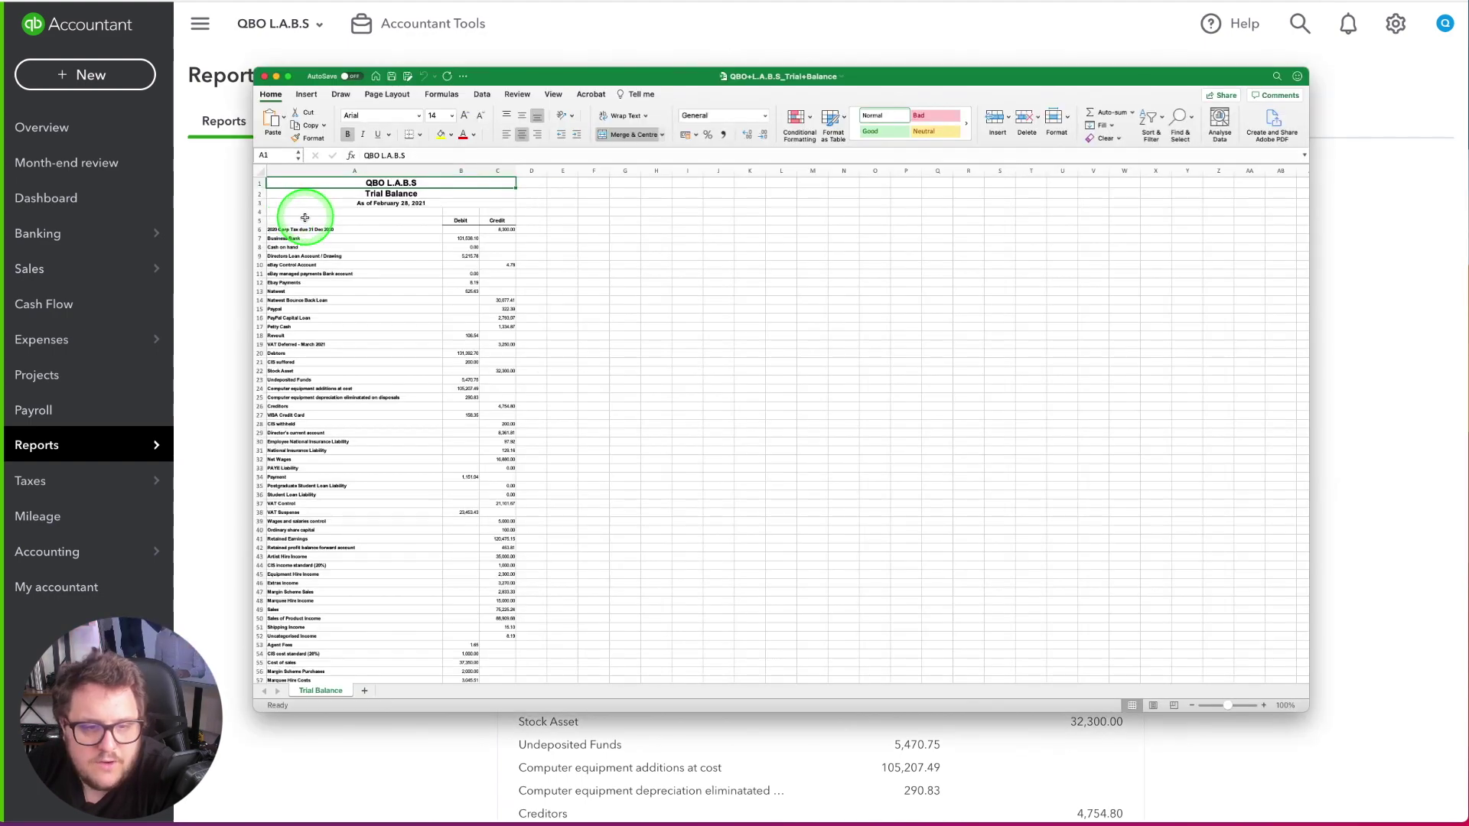
drag(305, 218, 507, 683)
drag(285, 208, 471, 660)
key(super+c)
scroll(472, 609, up, 10)
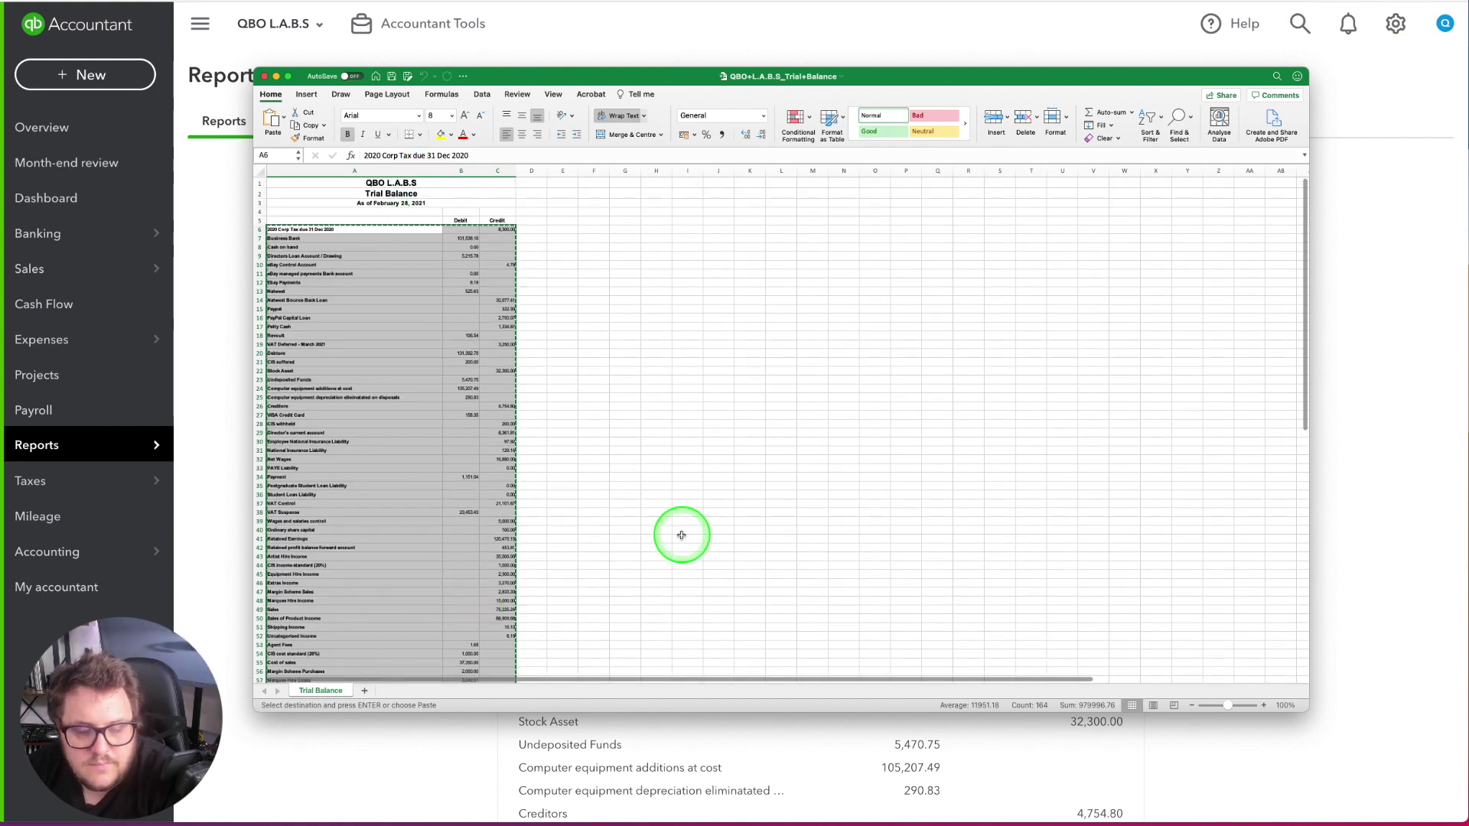
Back in the Year End Checklist sheet, select cell A10 for the trial balance, then the green Reconcilled key.
key(super+Tab)
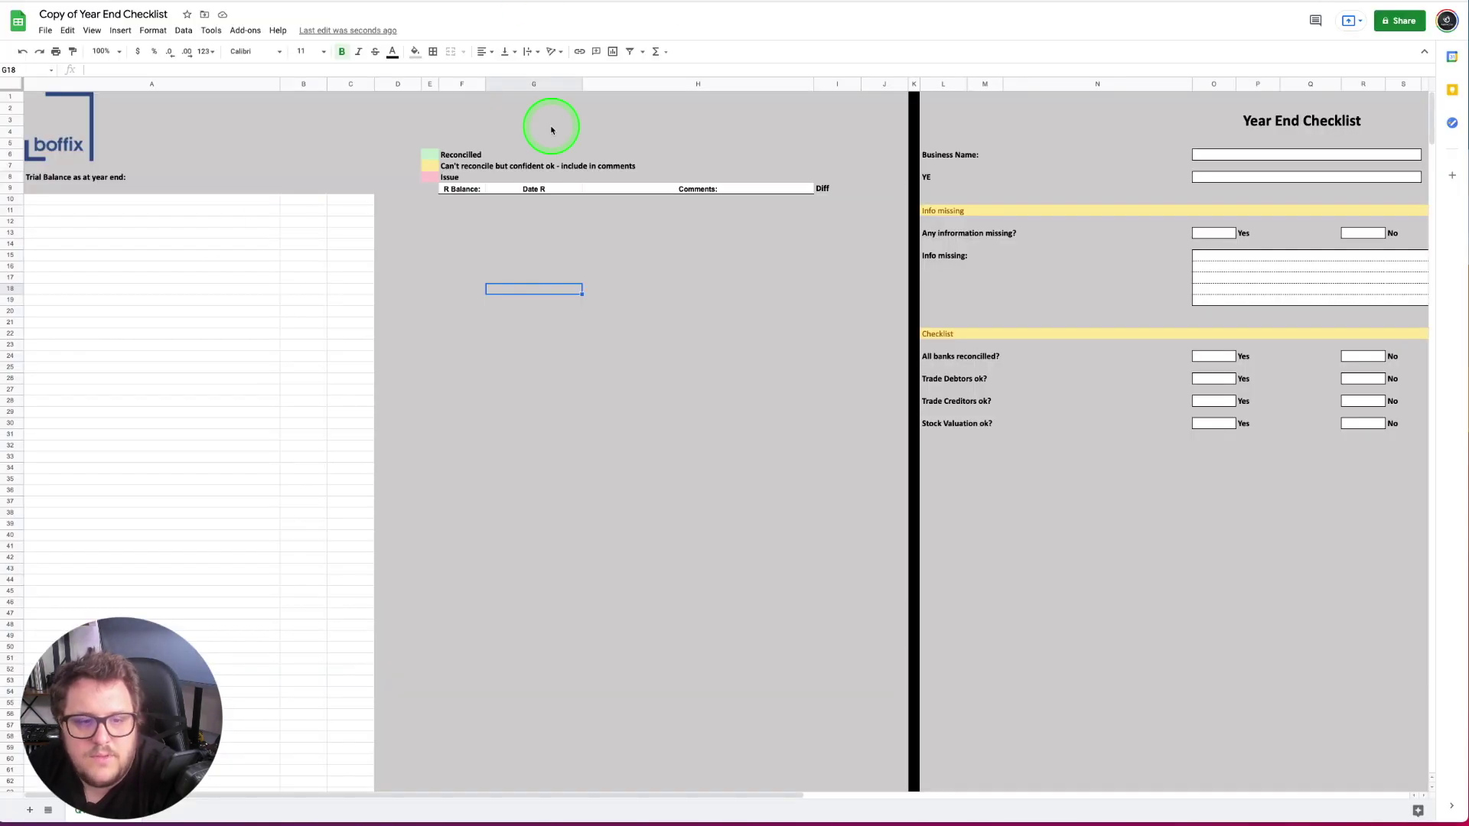
click(102, 200)
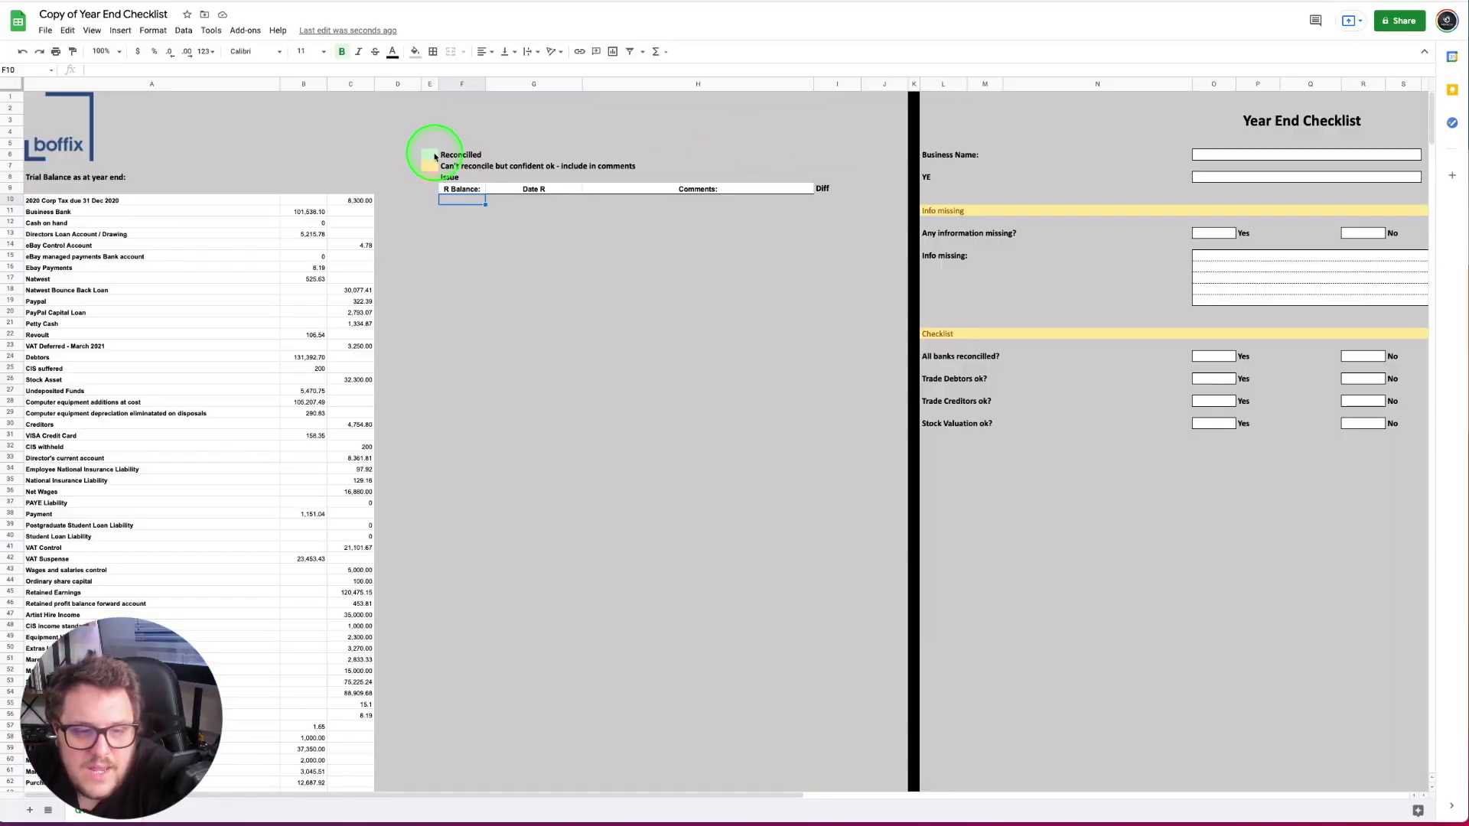
click(430, 154)
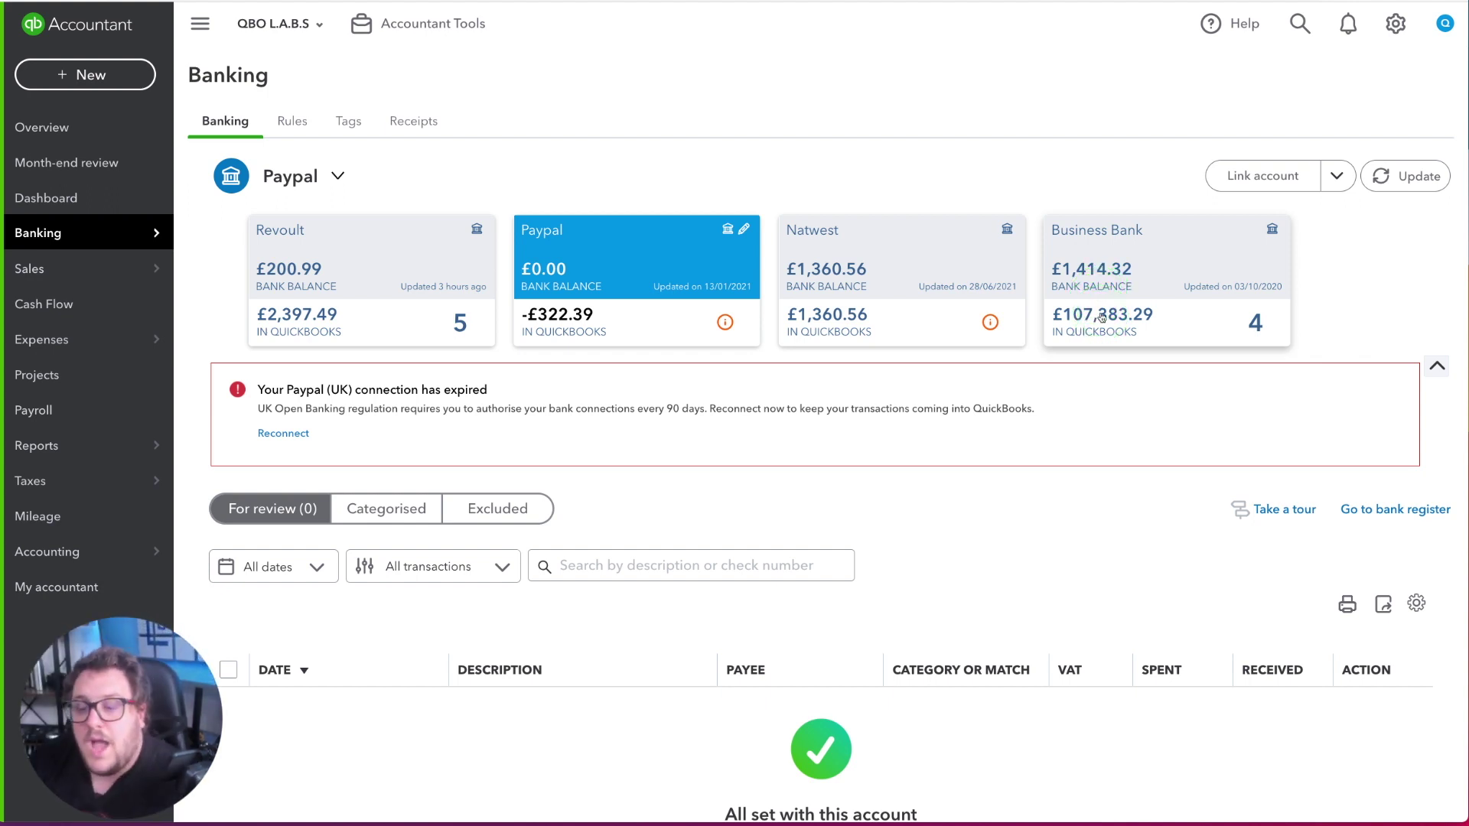
Open the Paypal bank register and bring up its reconcile page.
click(1409, 517)
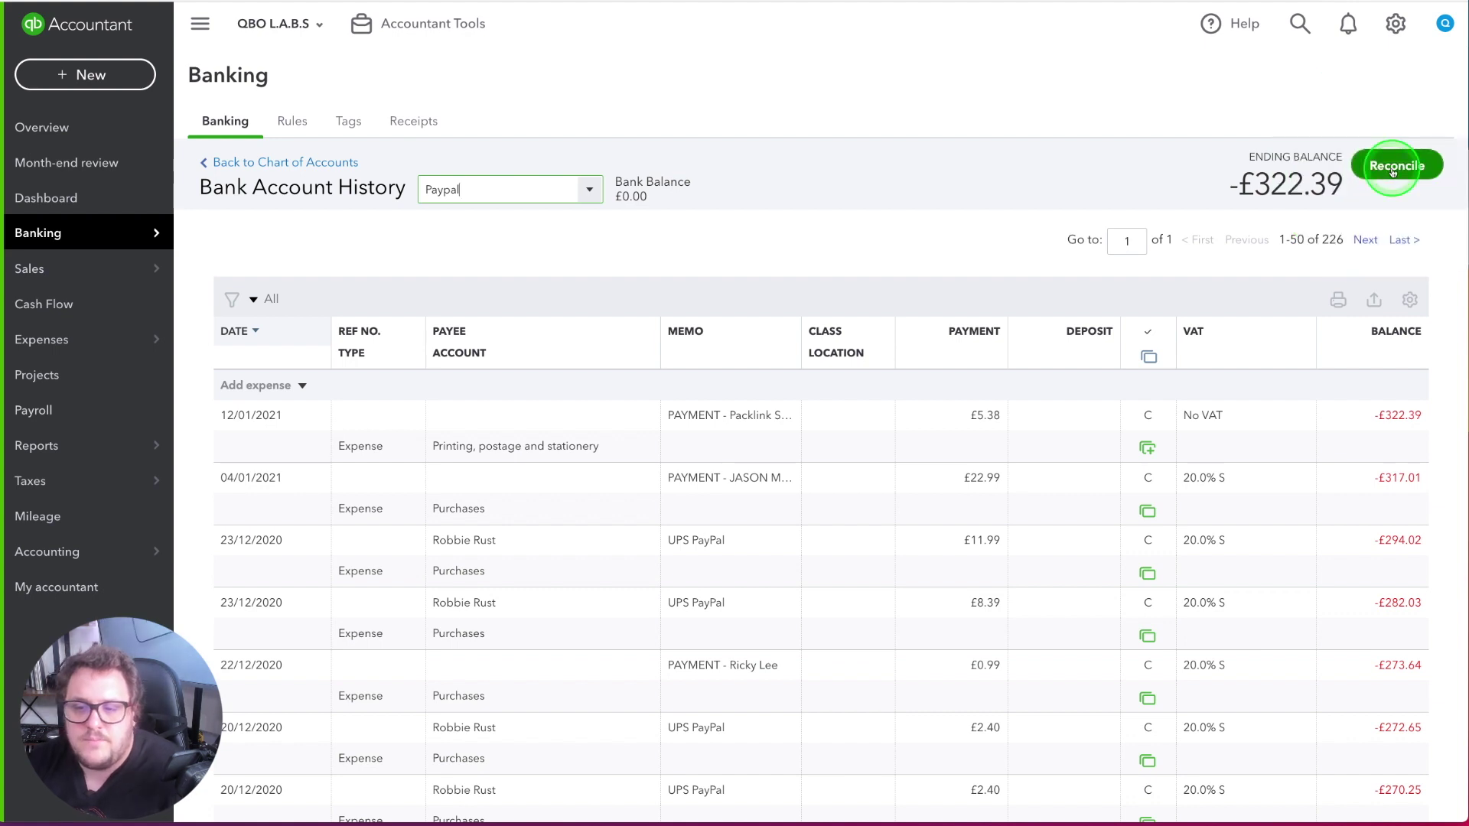
click(1393, 167)
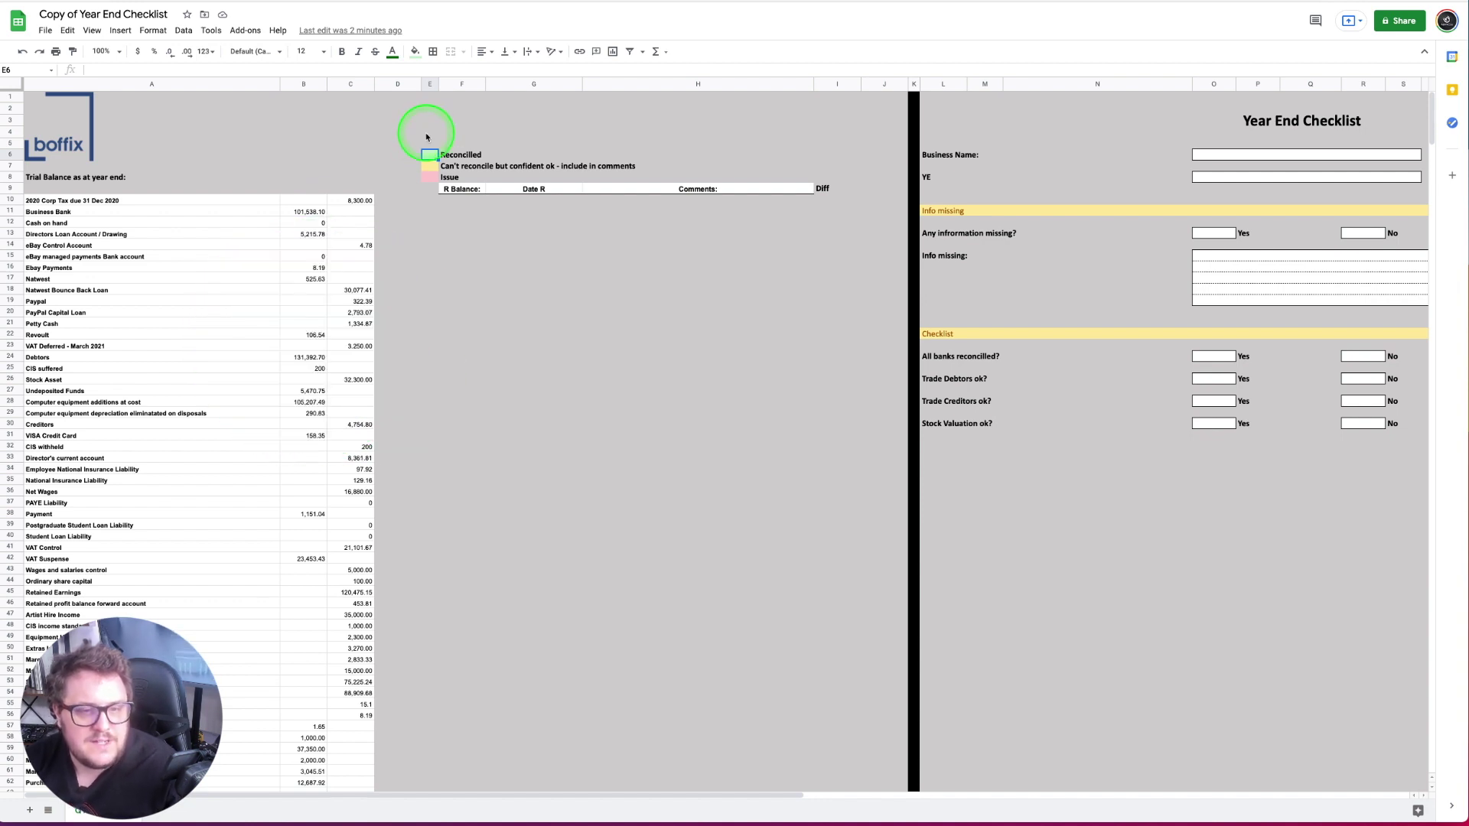
Mark Revolut green as reconciled and Business Bank pink as an issue beside the trial balance.
key(ctrl+c)
click(429, 325)
key(ctrl+v)
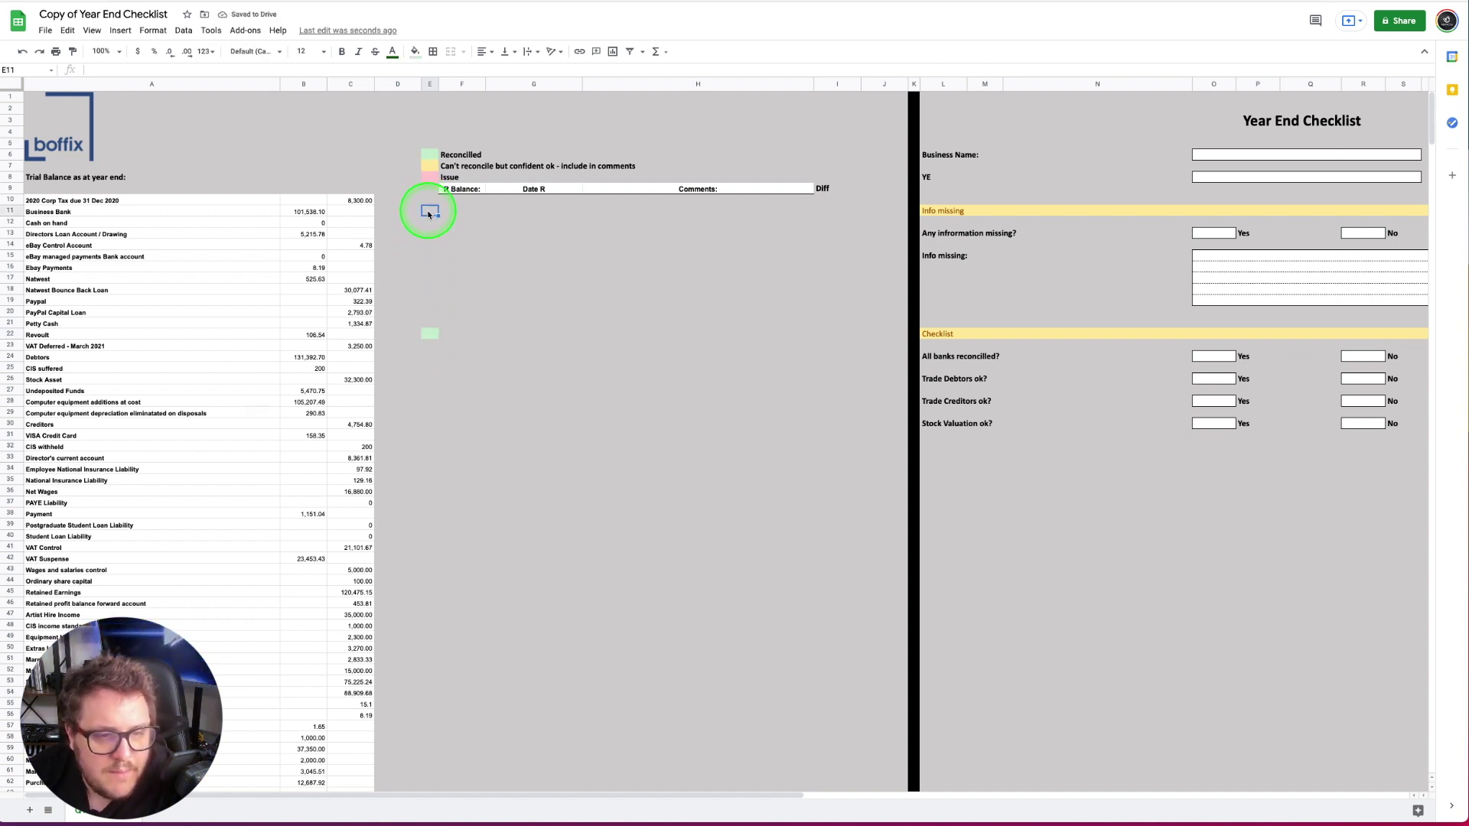
click(432, 177)
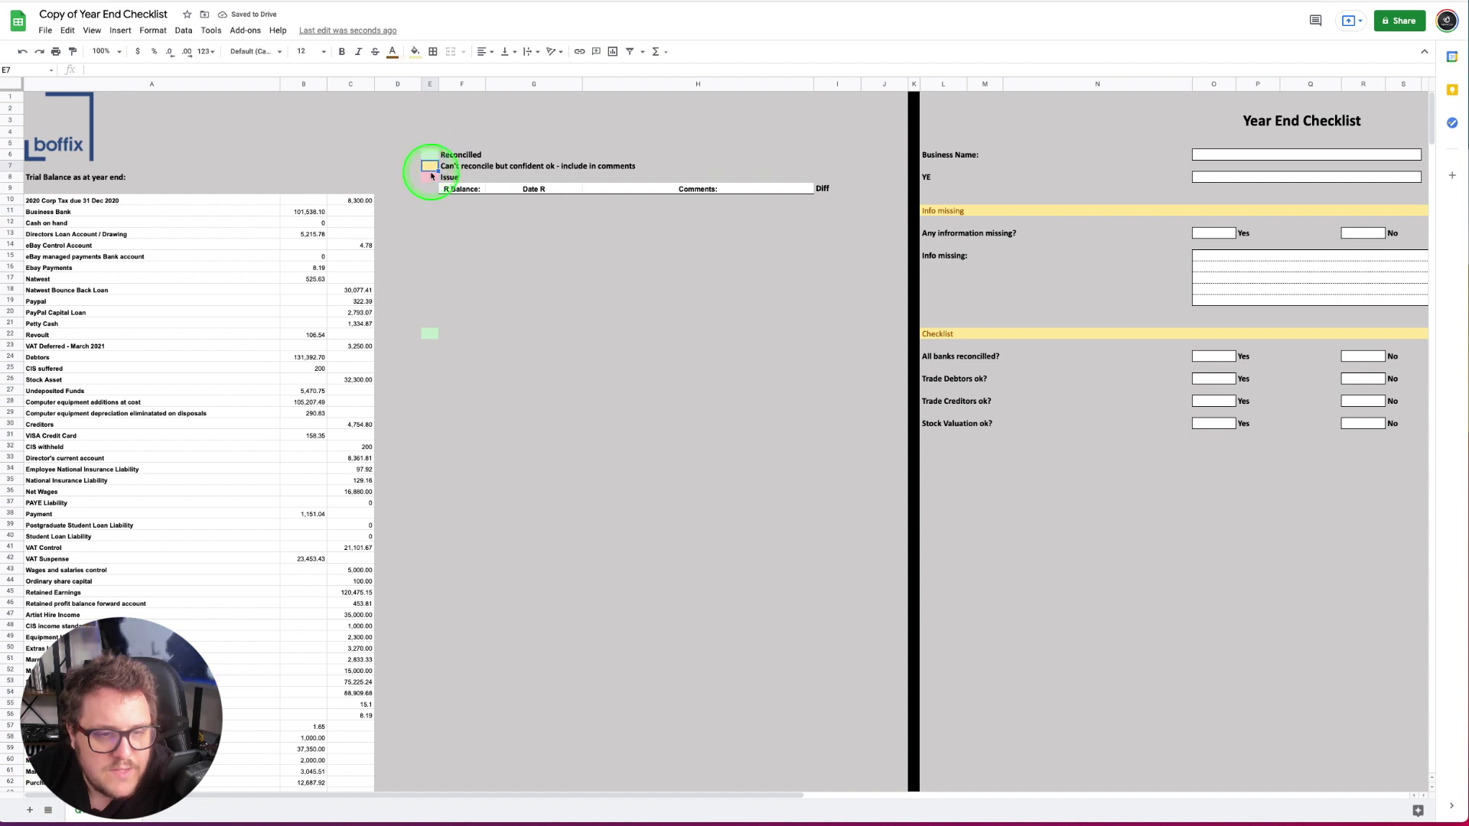
key(ctrl+c)
click(439, 215)
key(ctrl+v)
key(Up)
key(Up)
key(Up)
key(Up)
key(Up)
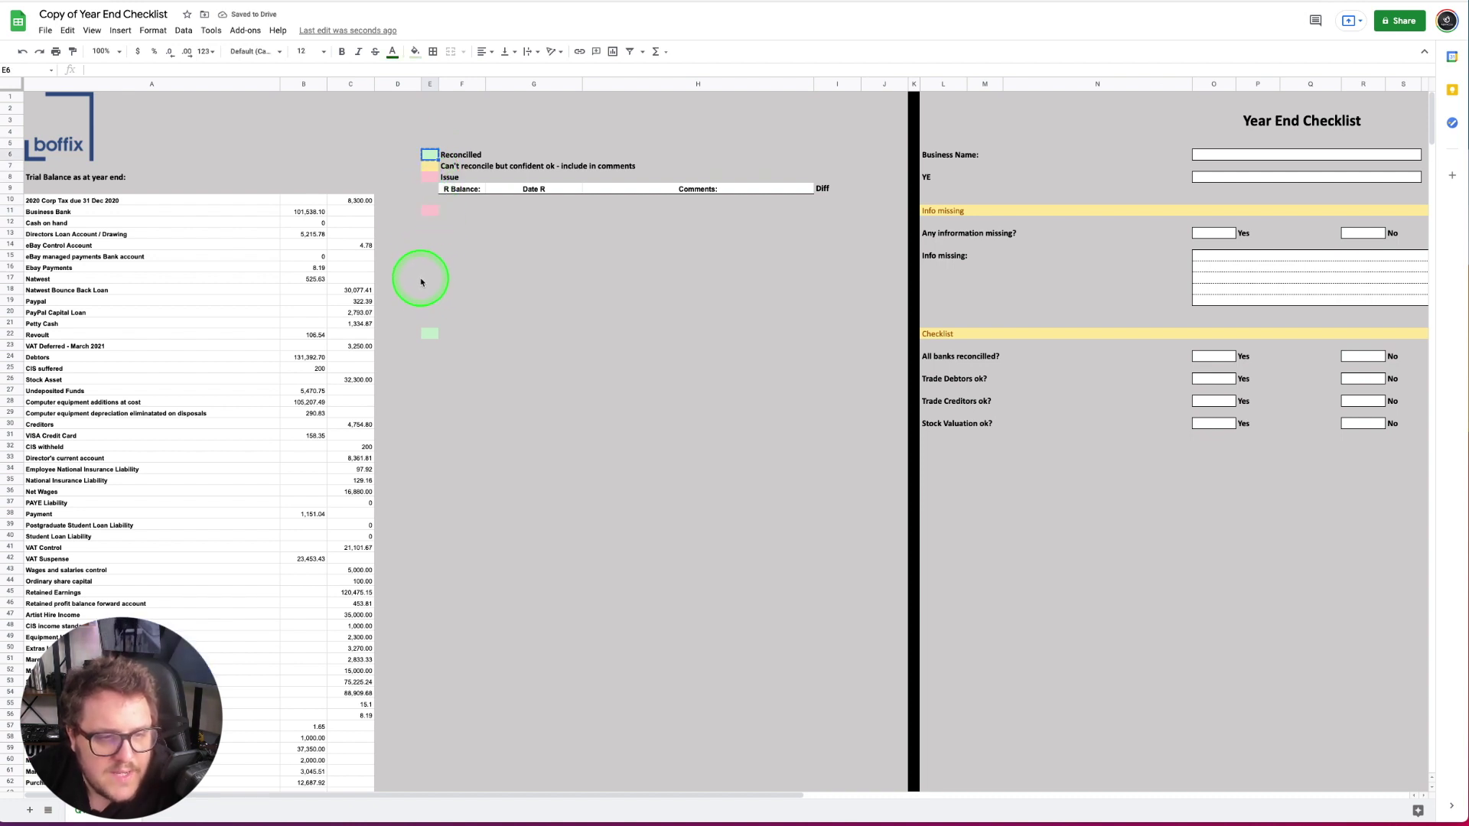
key(ctrl+v)
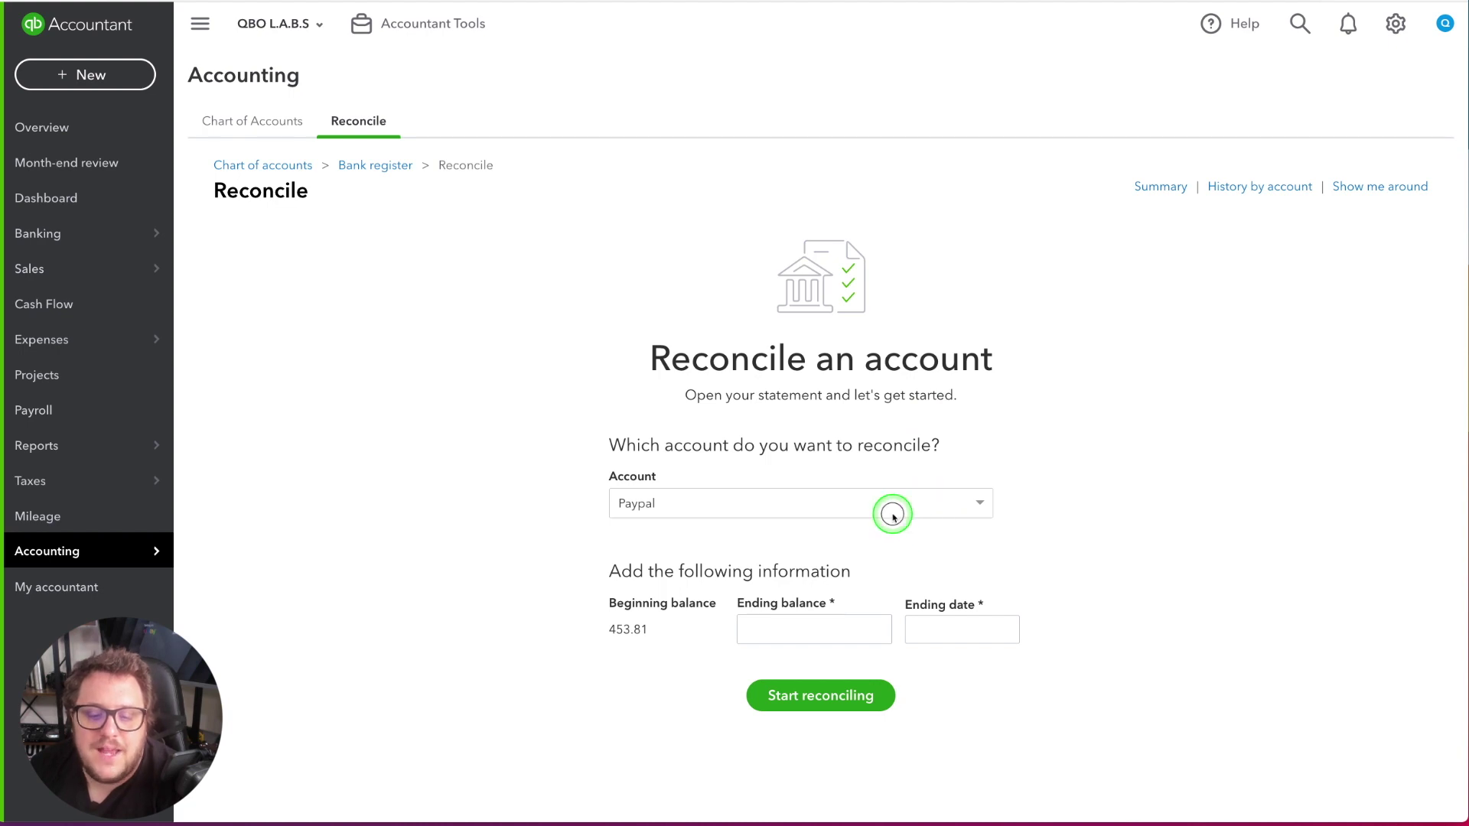
Start reconciling Natwest with a statement ending balance of 1,500.
click(888, 507)
scroll(823, 570, up, 5)
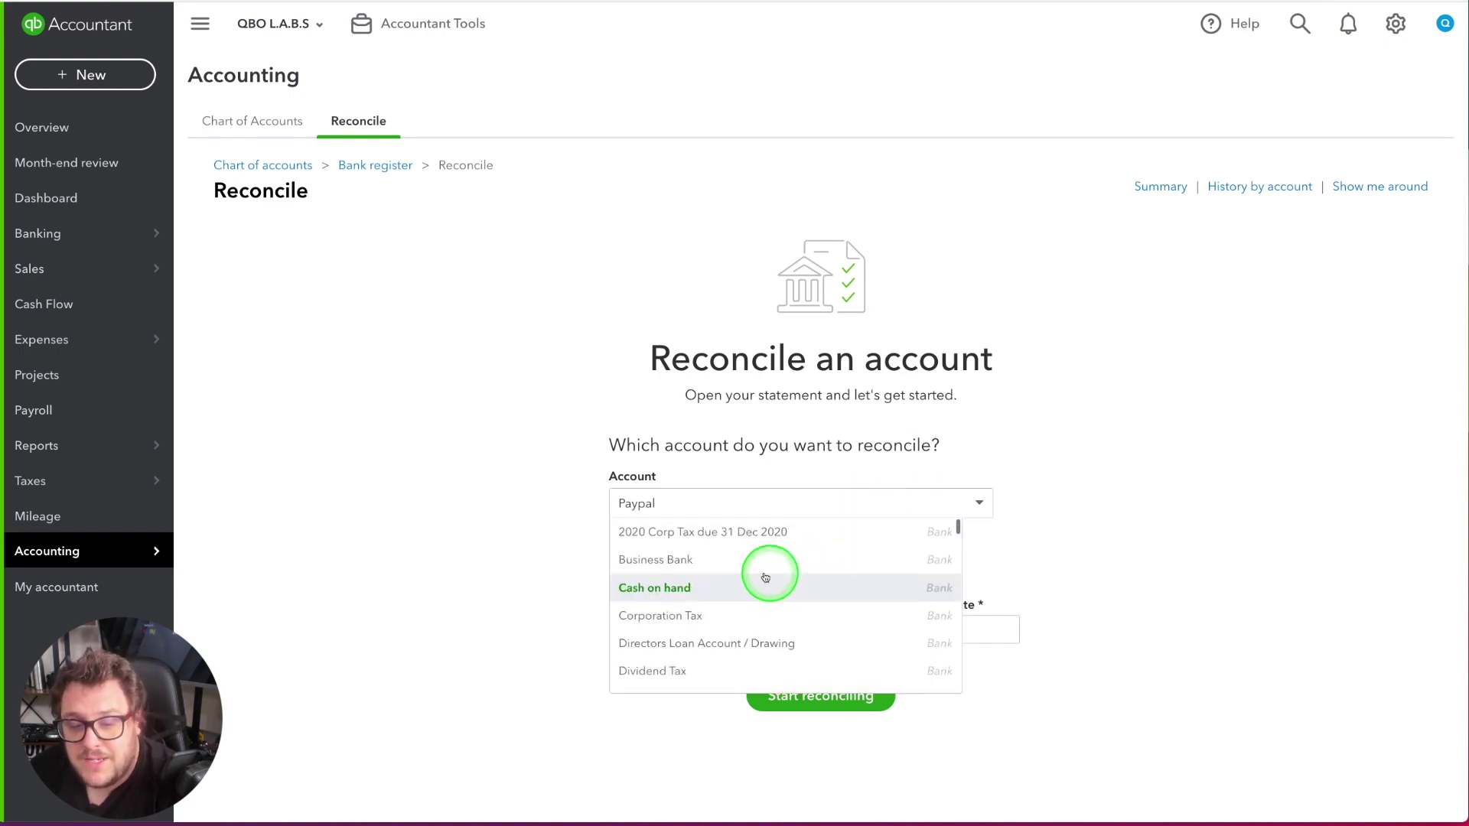
click(708, 561)
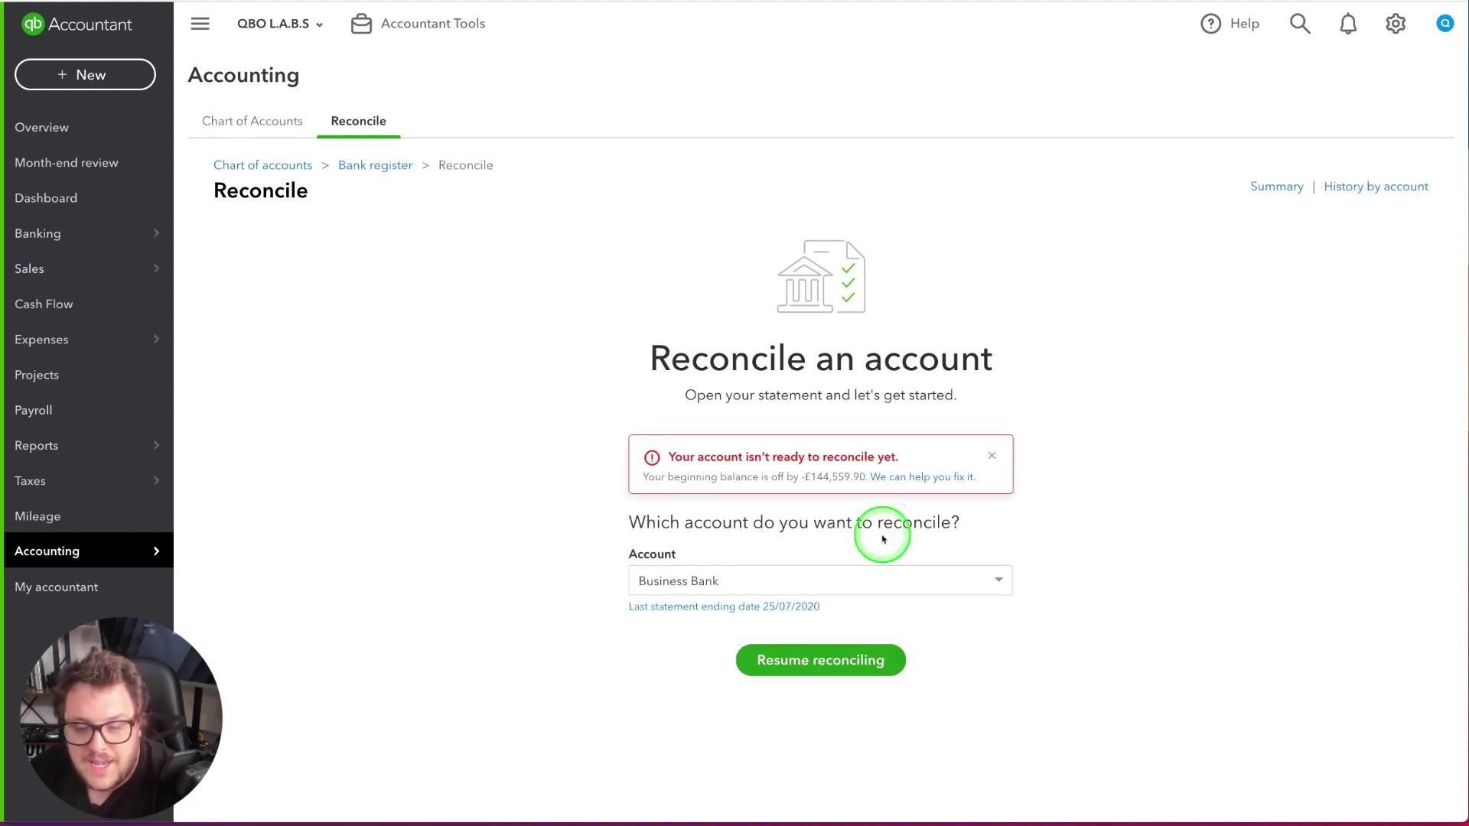
click(849, 581)
click(774, 717)
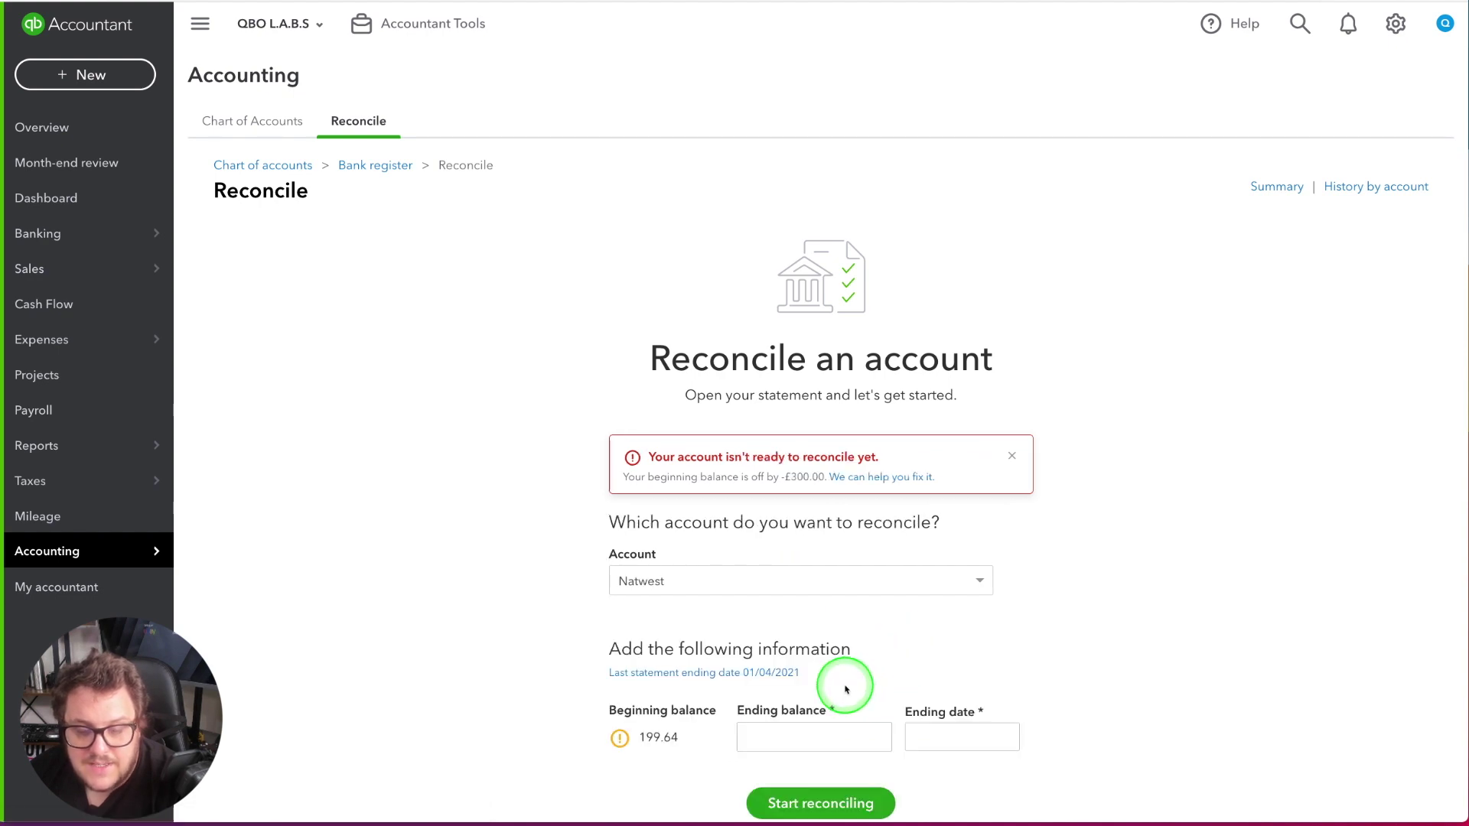
click(828, 728)
mouse_move(153, 469)
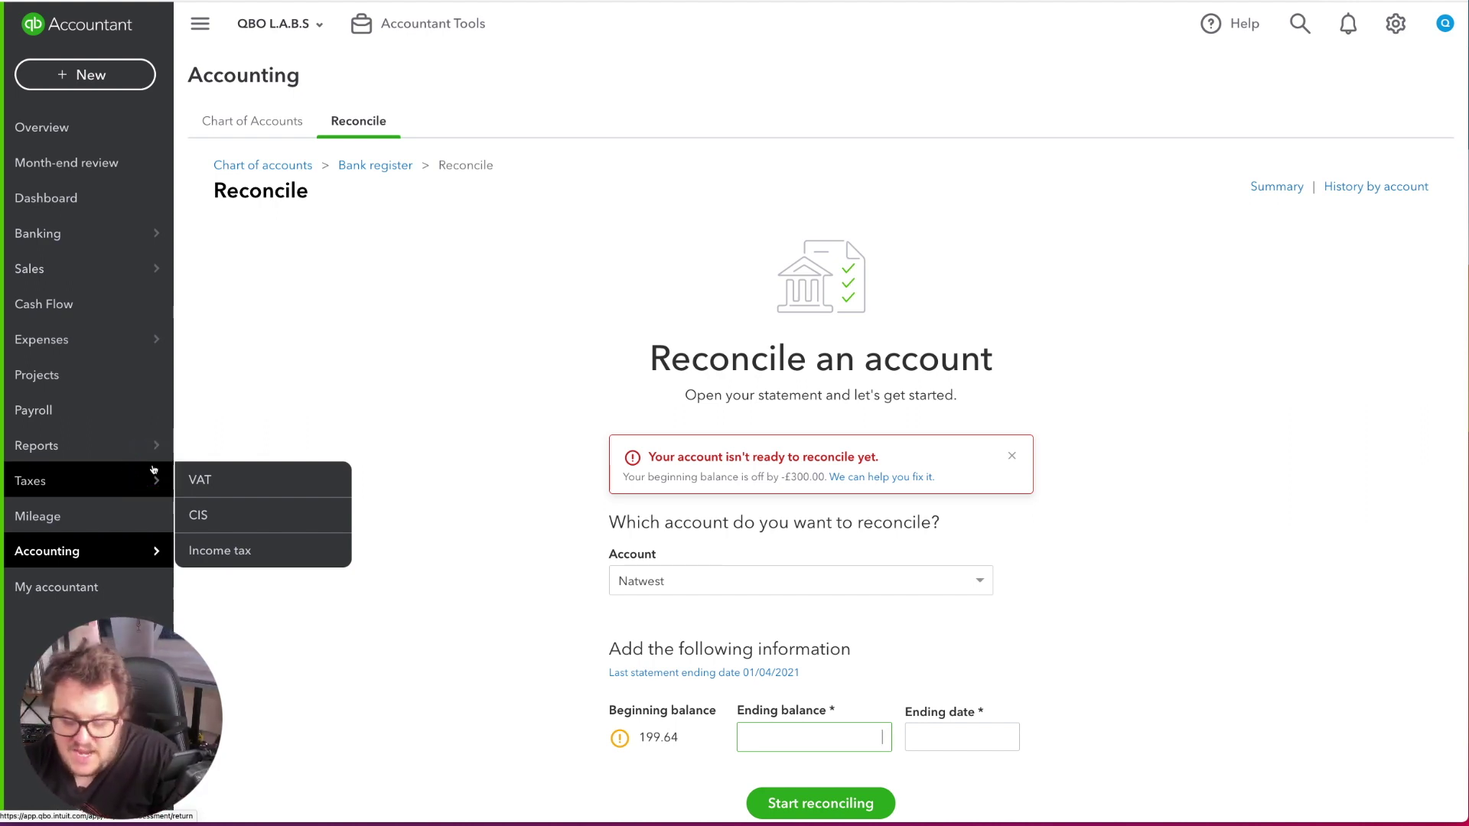
text(1,500)
key(Tab)
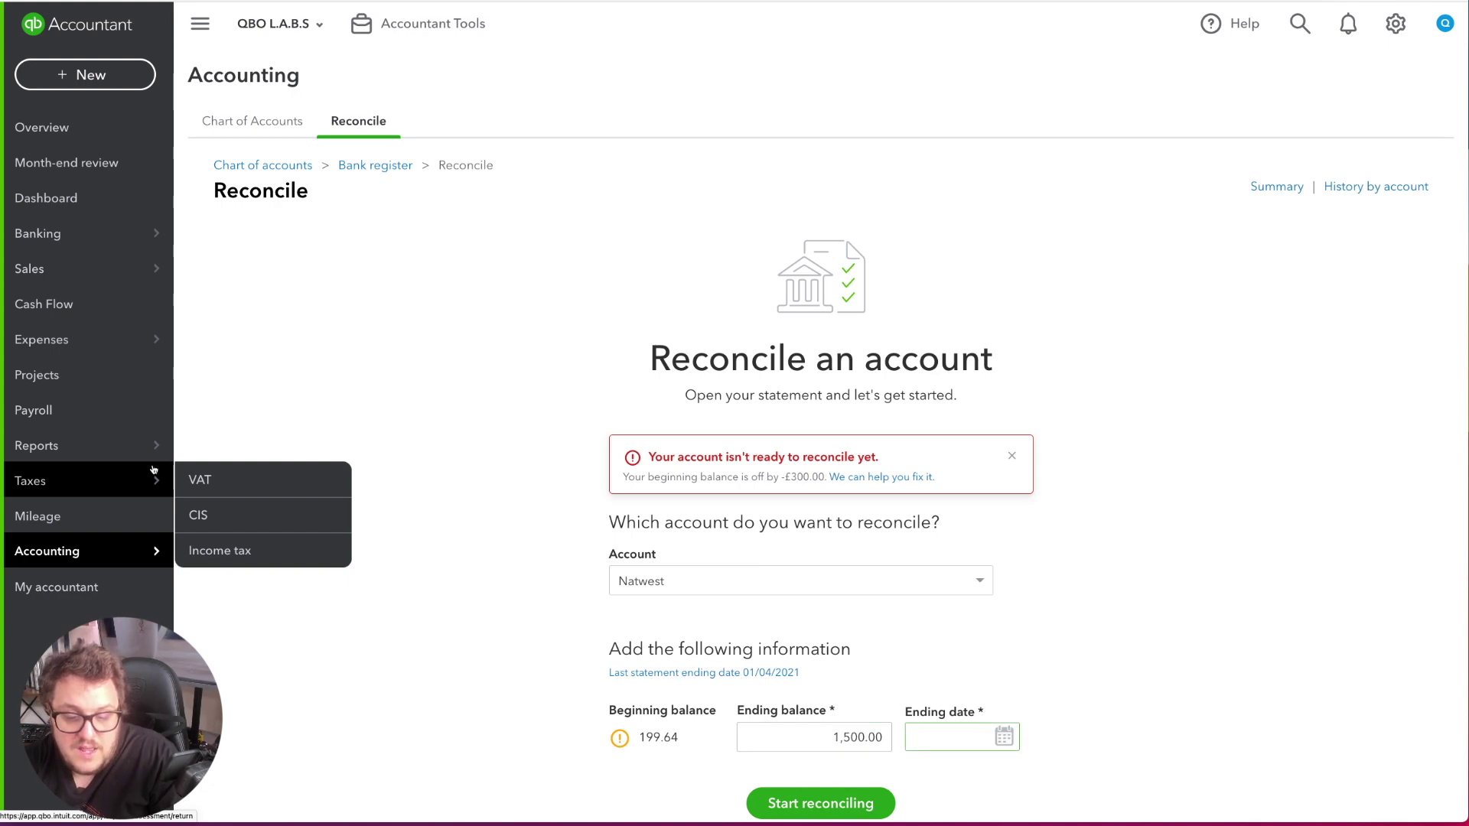
click(822, 801)
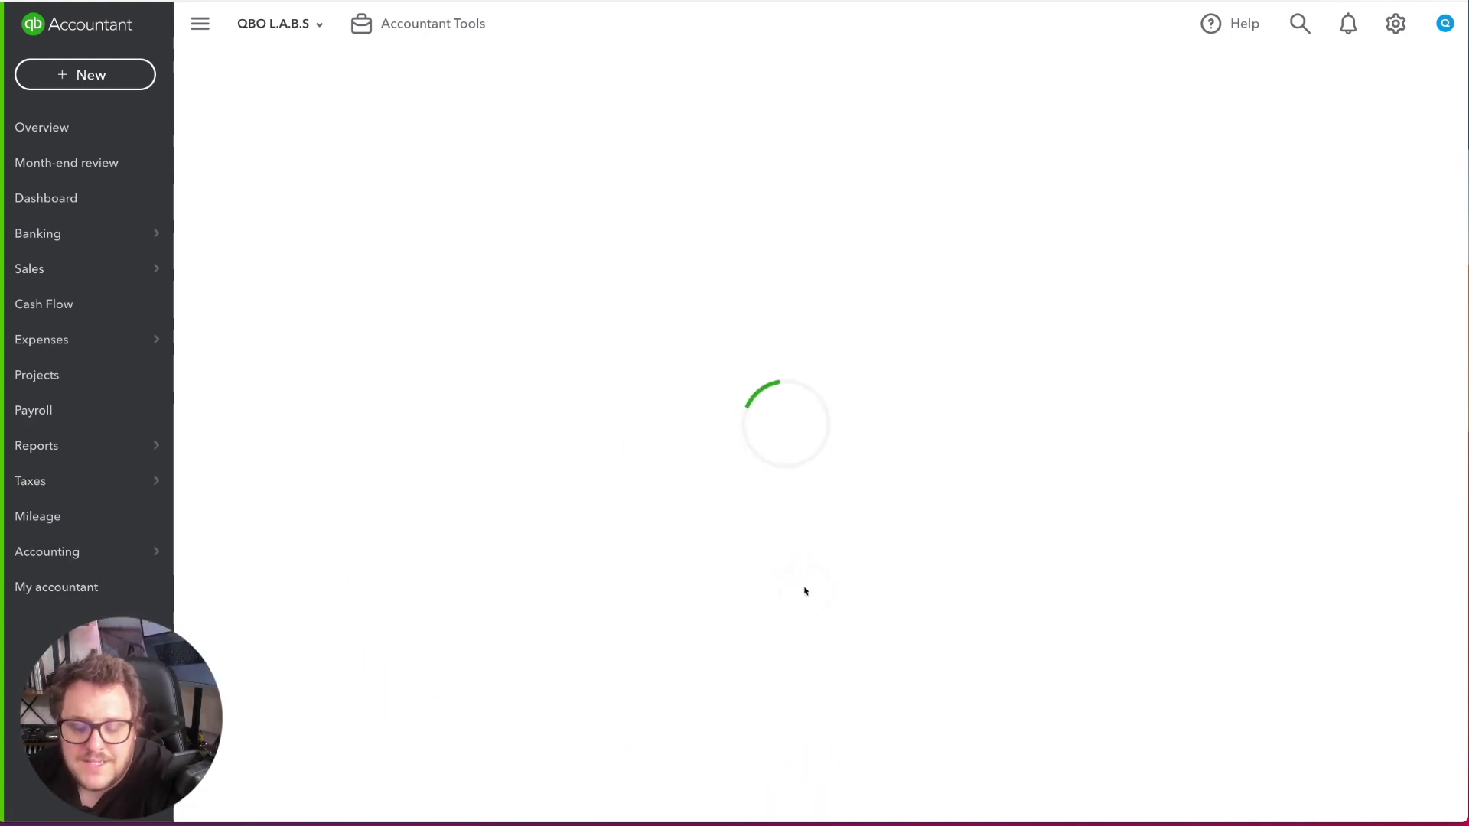
Change the Natwest statement ending balance from 1,500.00 to 1360.56 via Edit info.
scroll(1018, 497, down, 4)
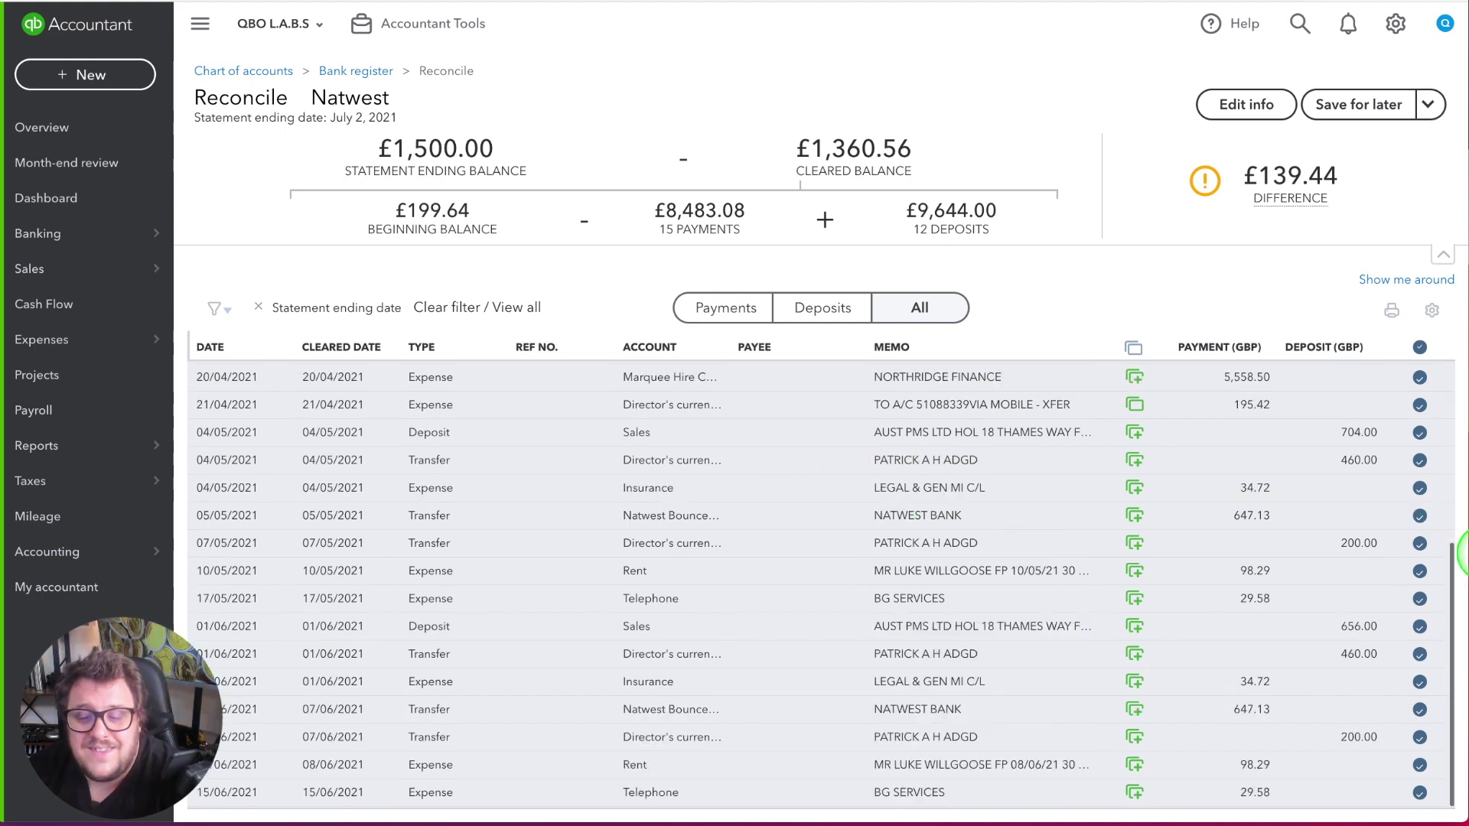
scroll(1400, 579, up, 4)
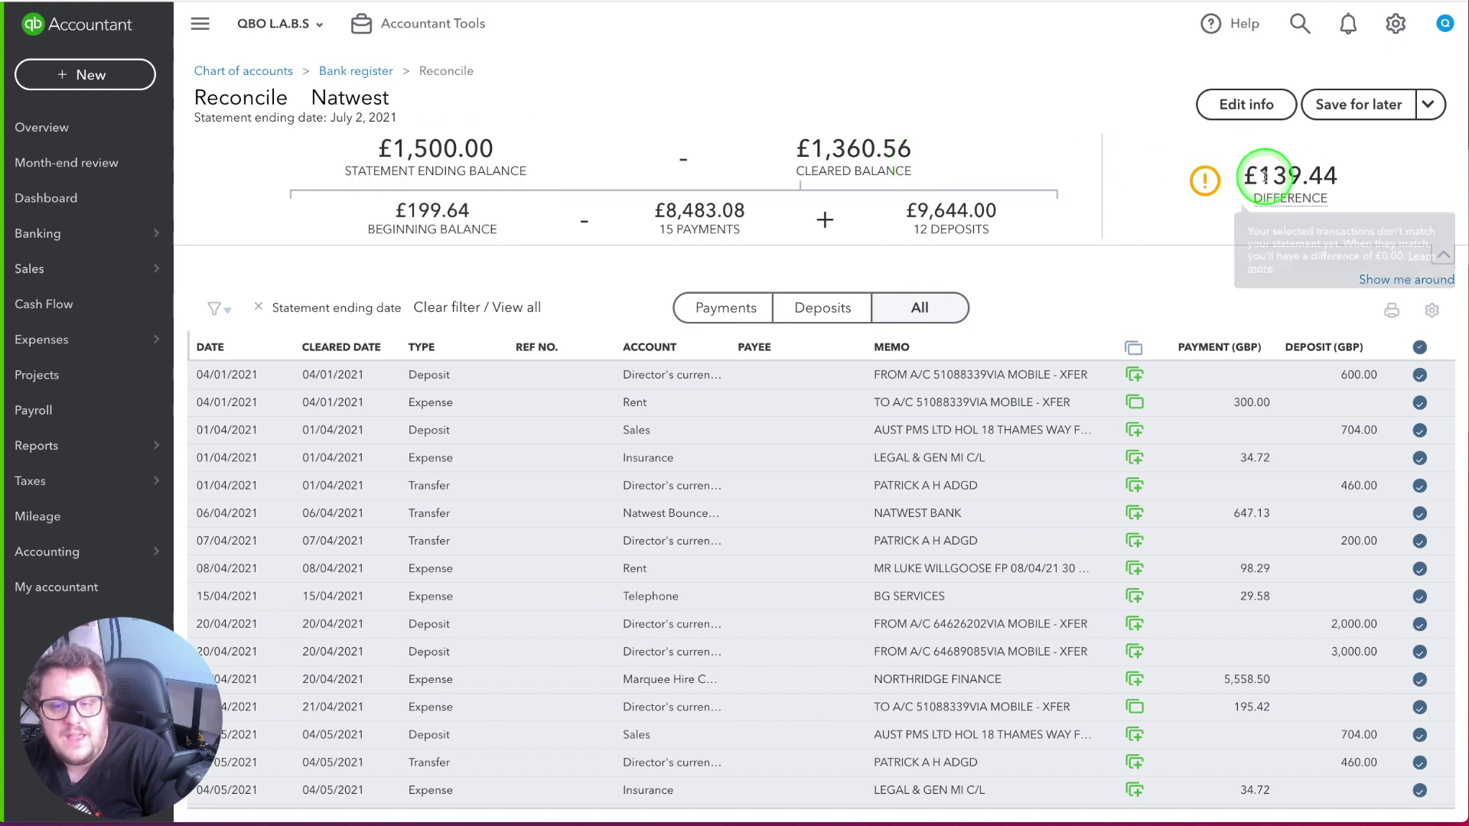
mouse_move(1292, 182)
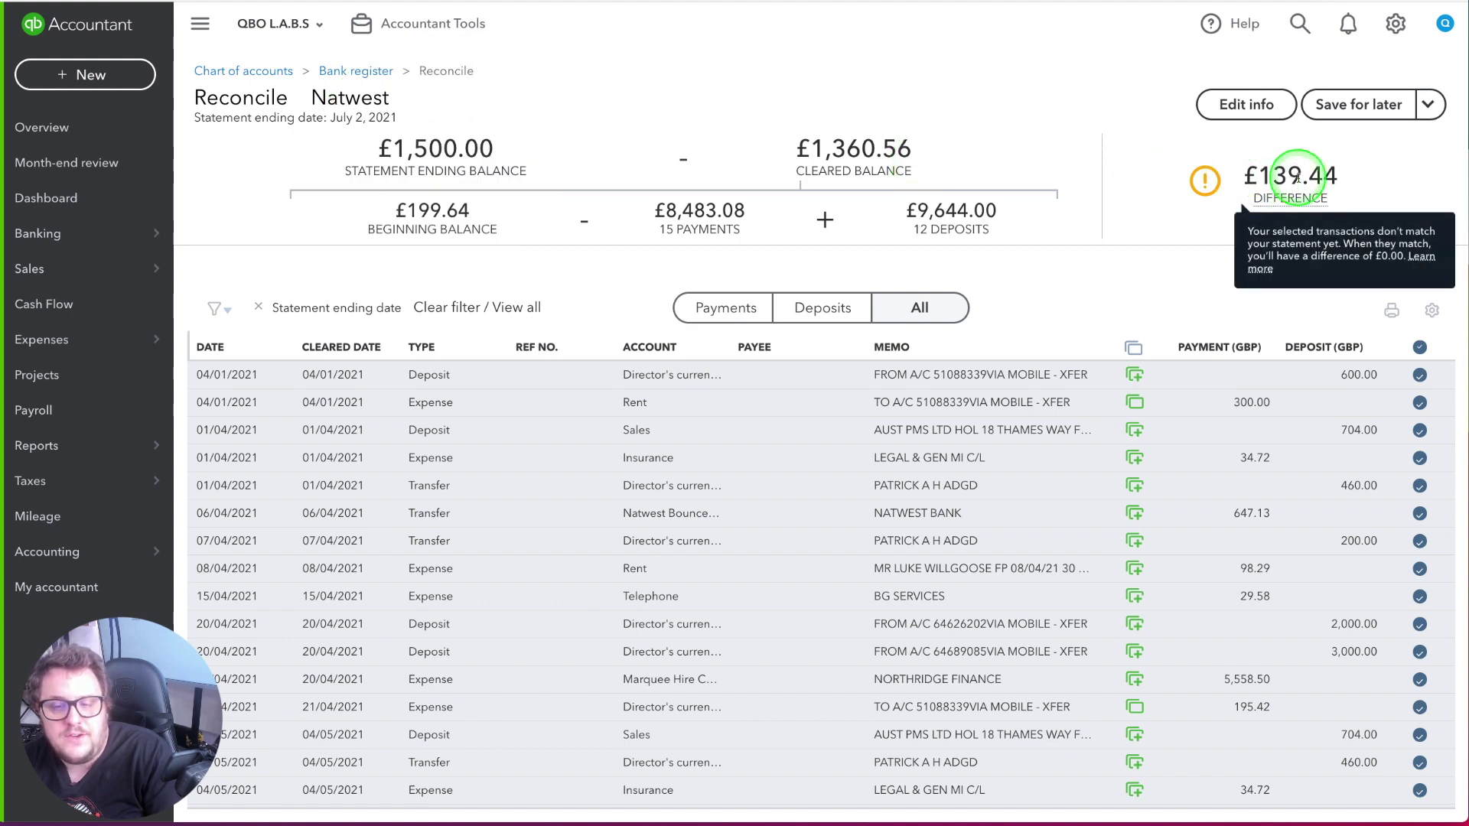
click(1243, 105)
click(1185, 97)
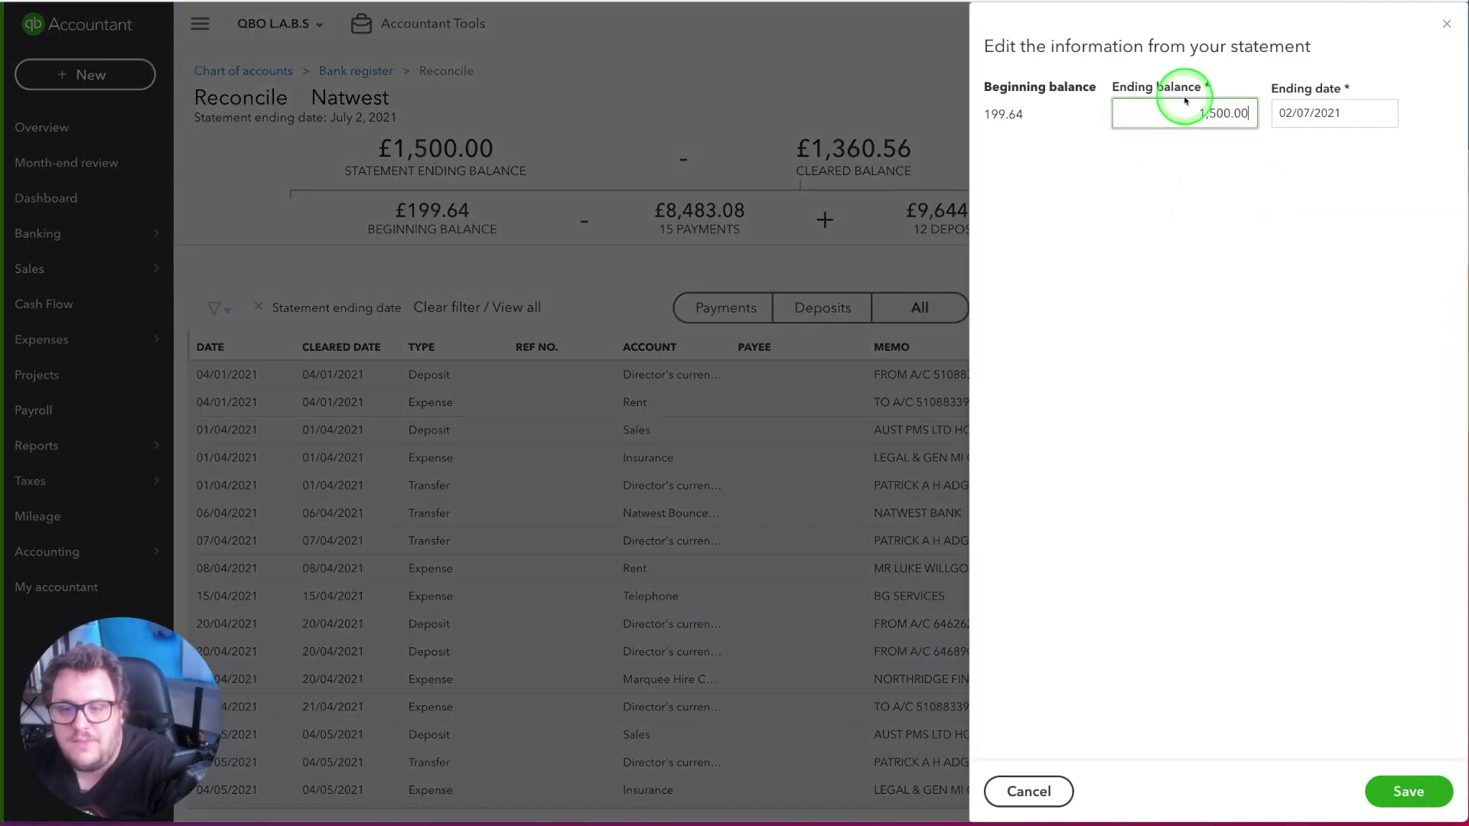
double_click(1182, 109)
text(1360.56)
click(1202, 199)
key(Return)
mouse_move(1270, 172)
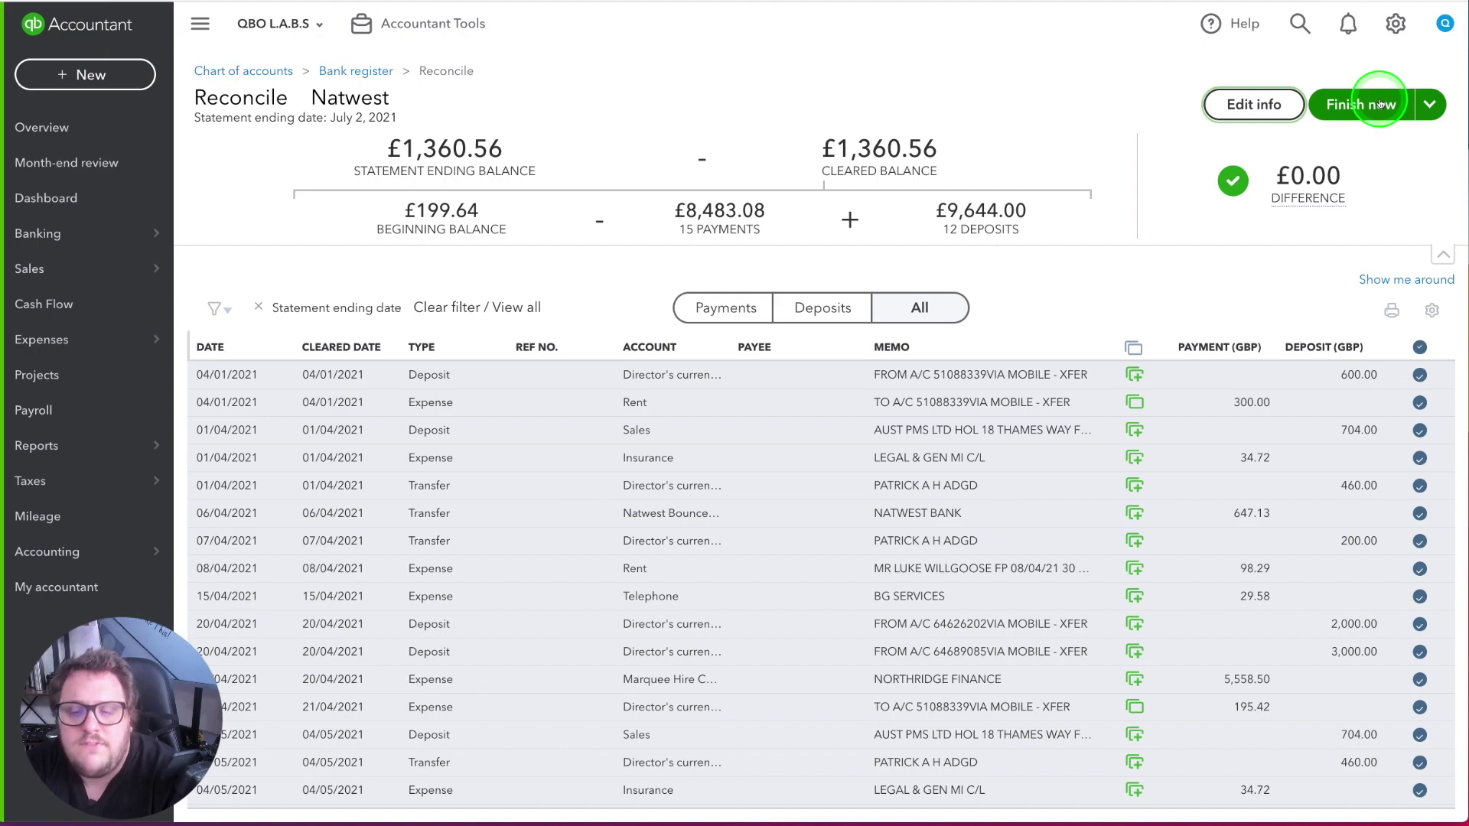
Restore the £1,500.00 ending balance, untick all, then clear the 600.00, 300.00, 704.00 and 34.72 rows.
click(1240, 104)
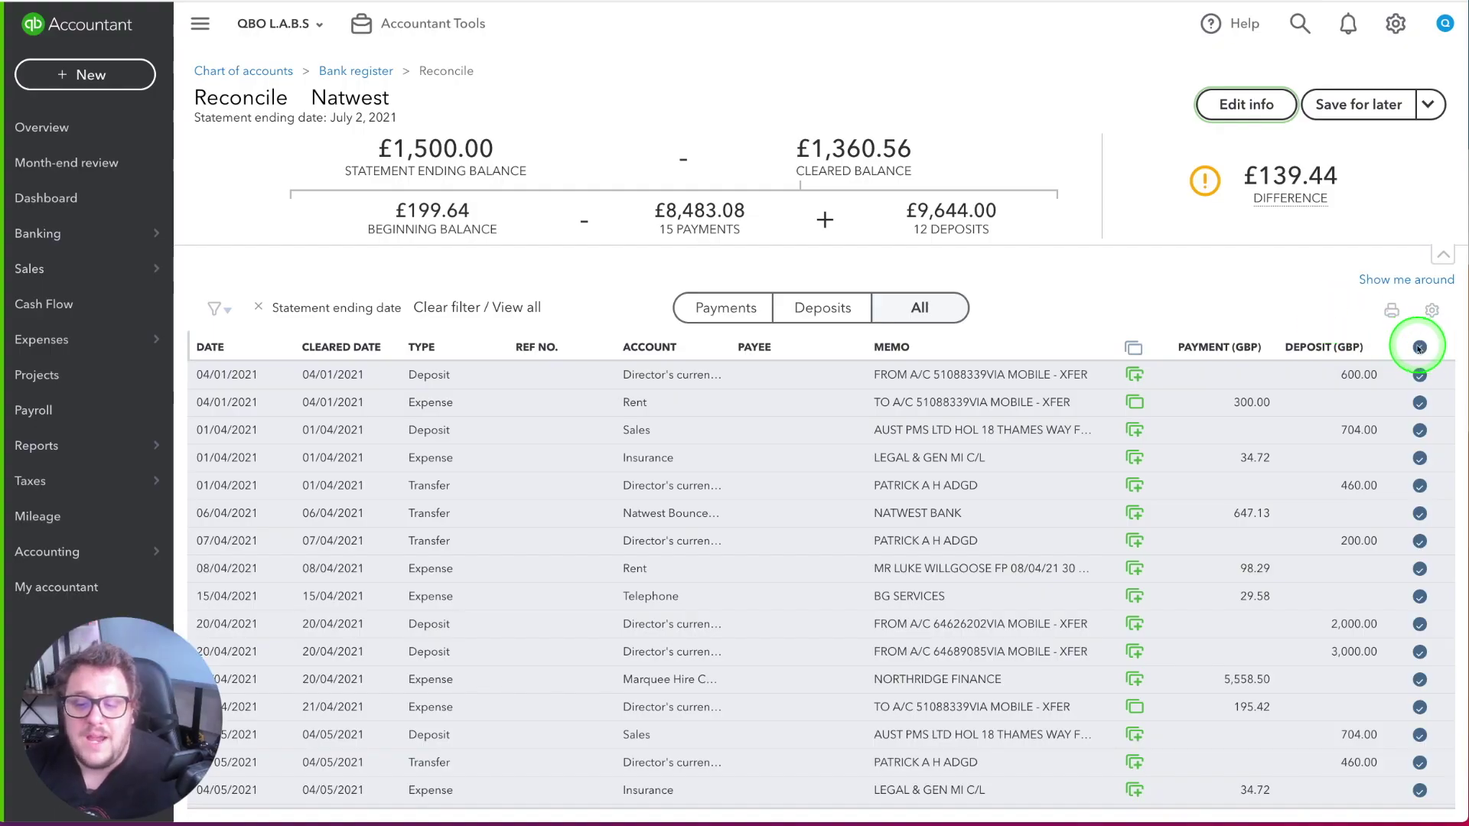
click(1420, 348)
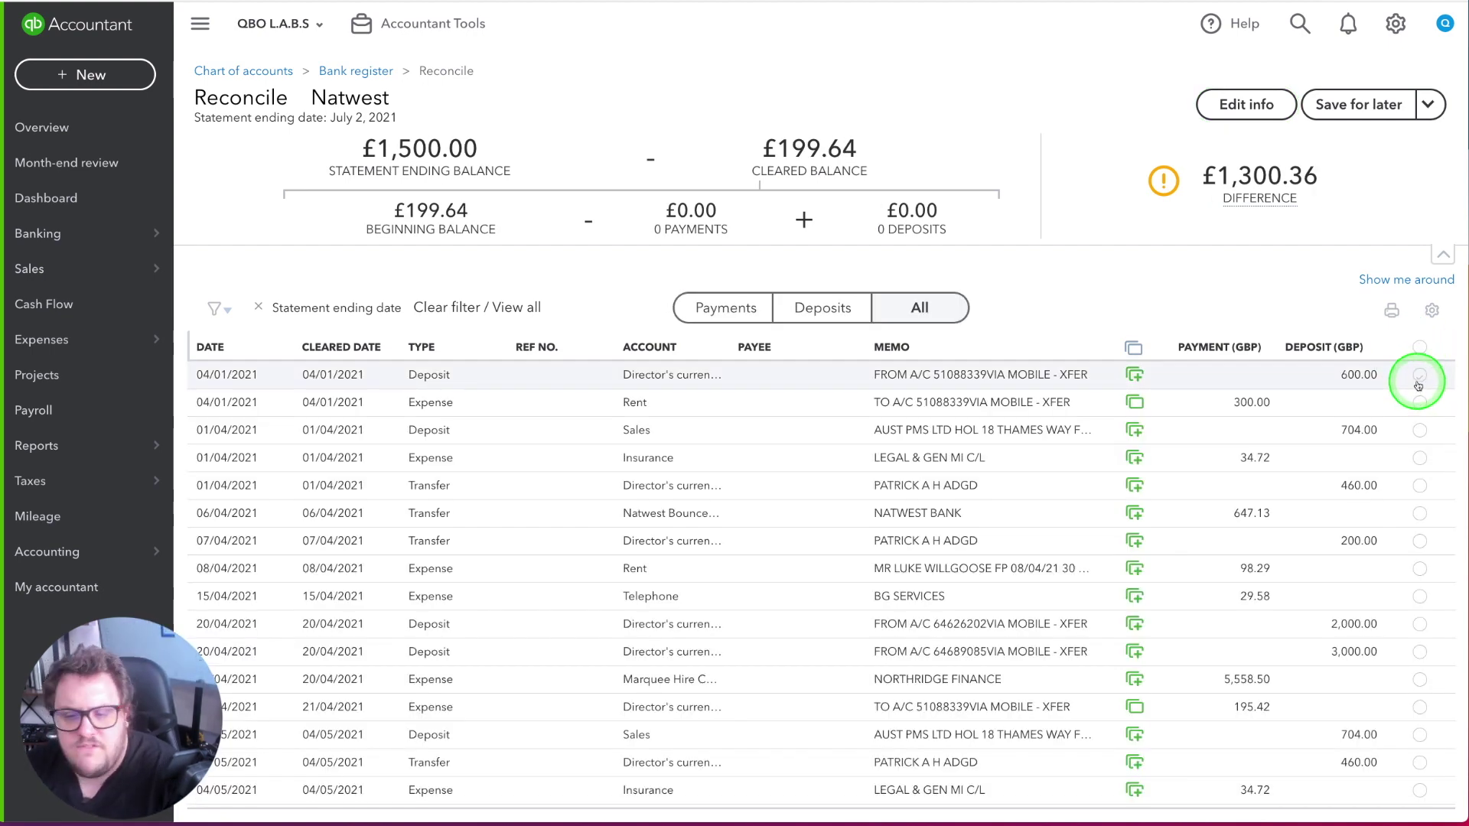
click(1419, 378)
click(1421, 405)
click(1421, 431)
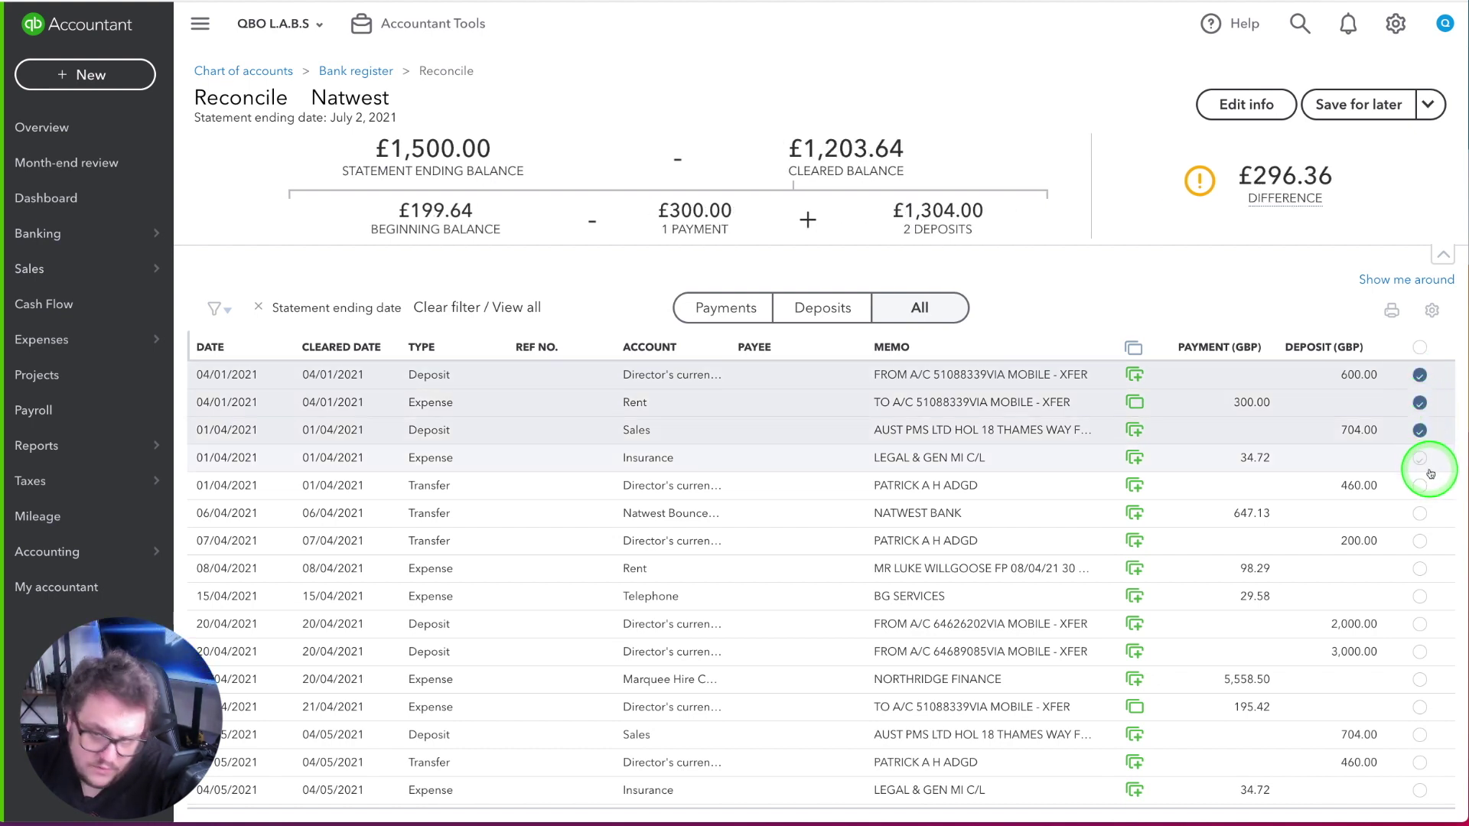
click(1421, 459)
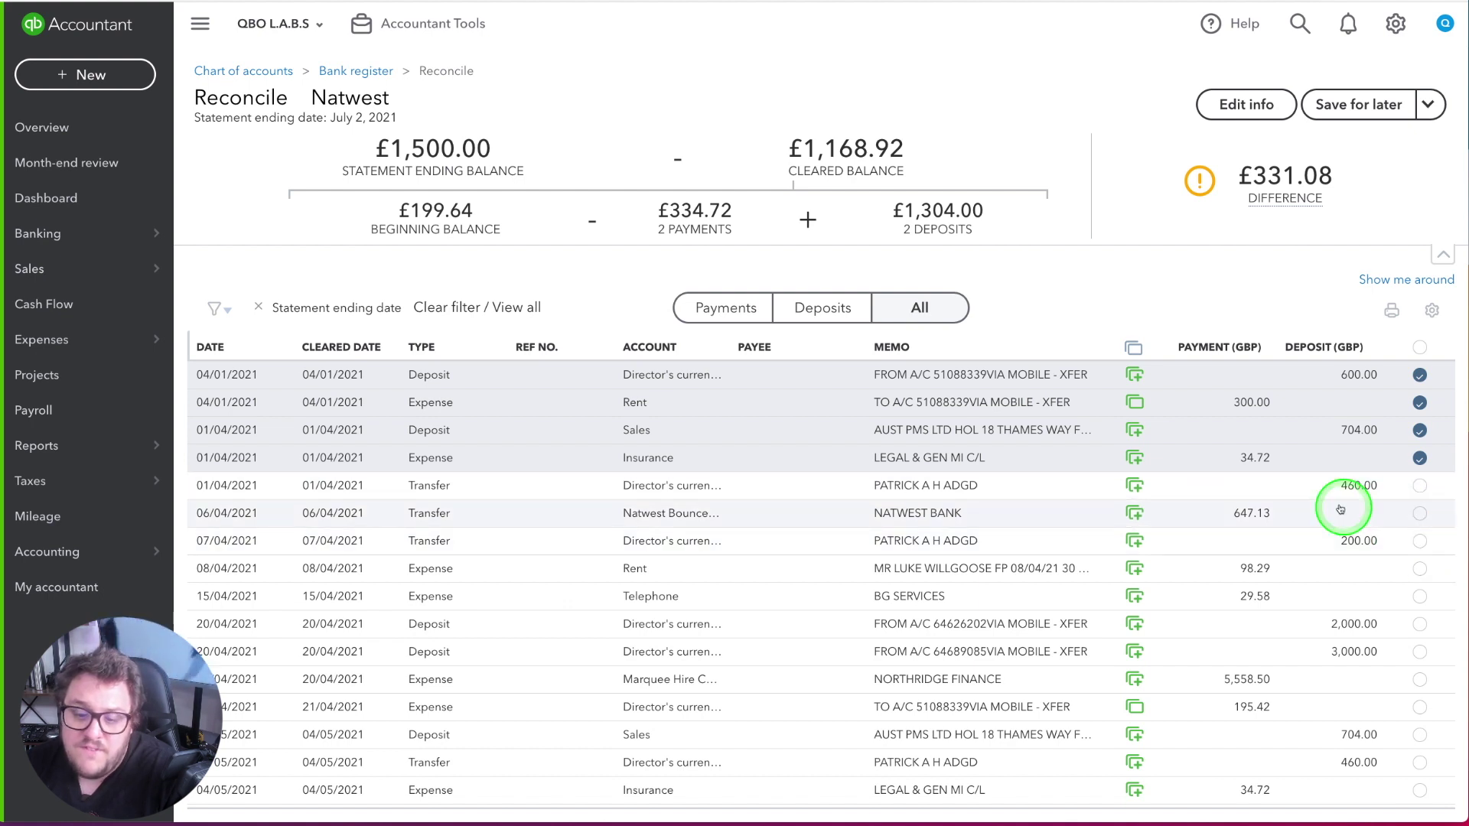
Check the 460.00 transfer's details, then tick the 647.13, 200.00 and 98.29 transactions as cleared.
click(1366, 490)
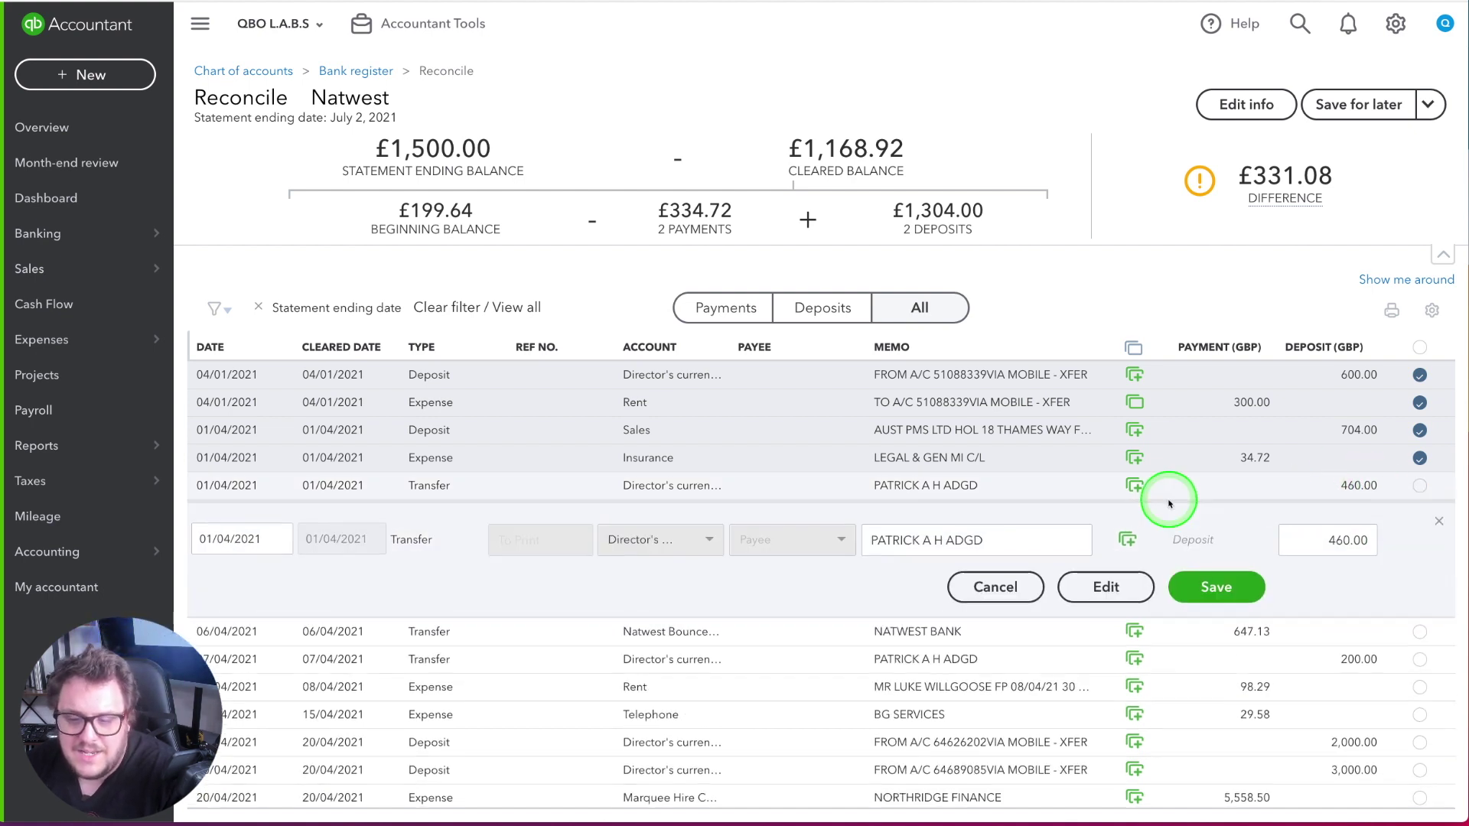
click(1122, 593)
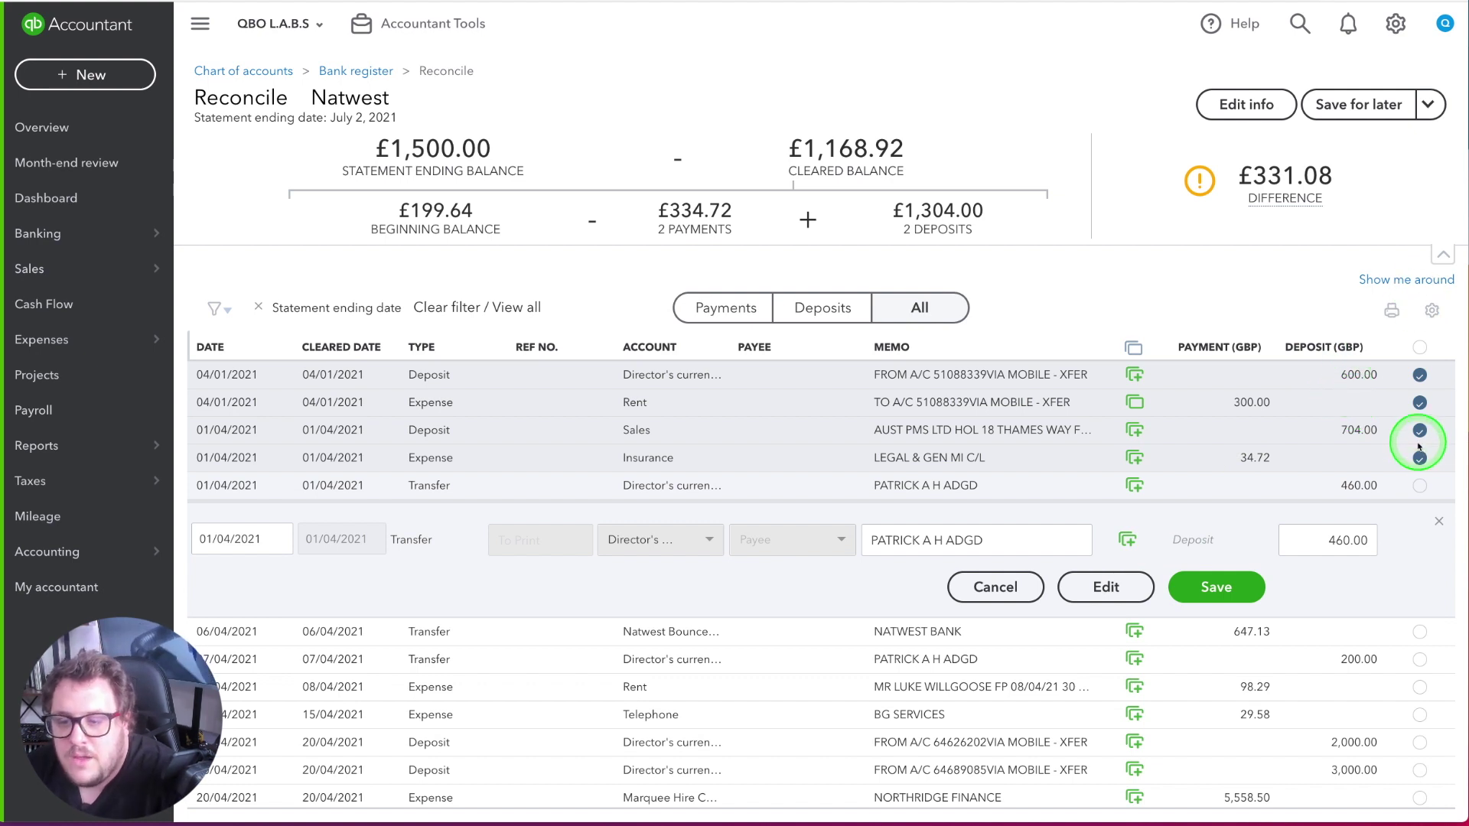
click(1419, 633)
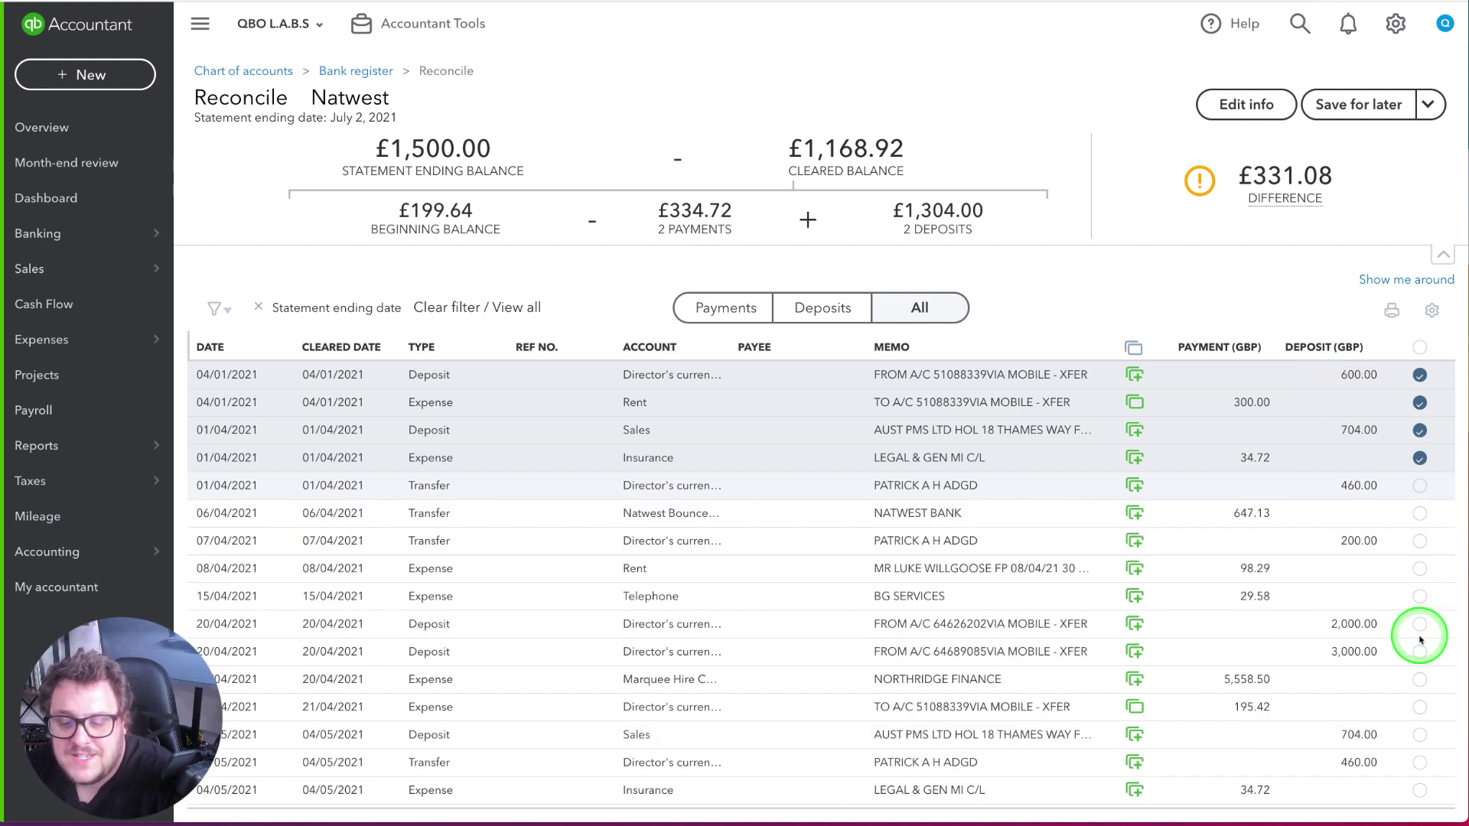
click(1419, 514)
click(1420, 541)
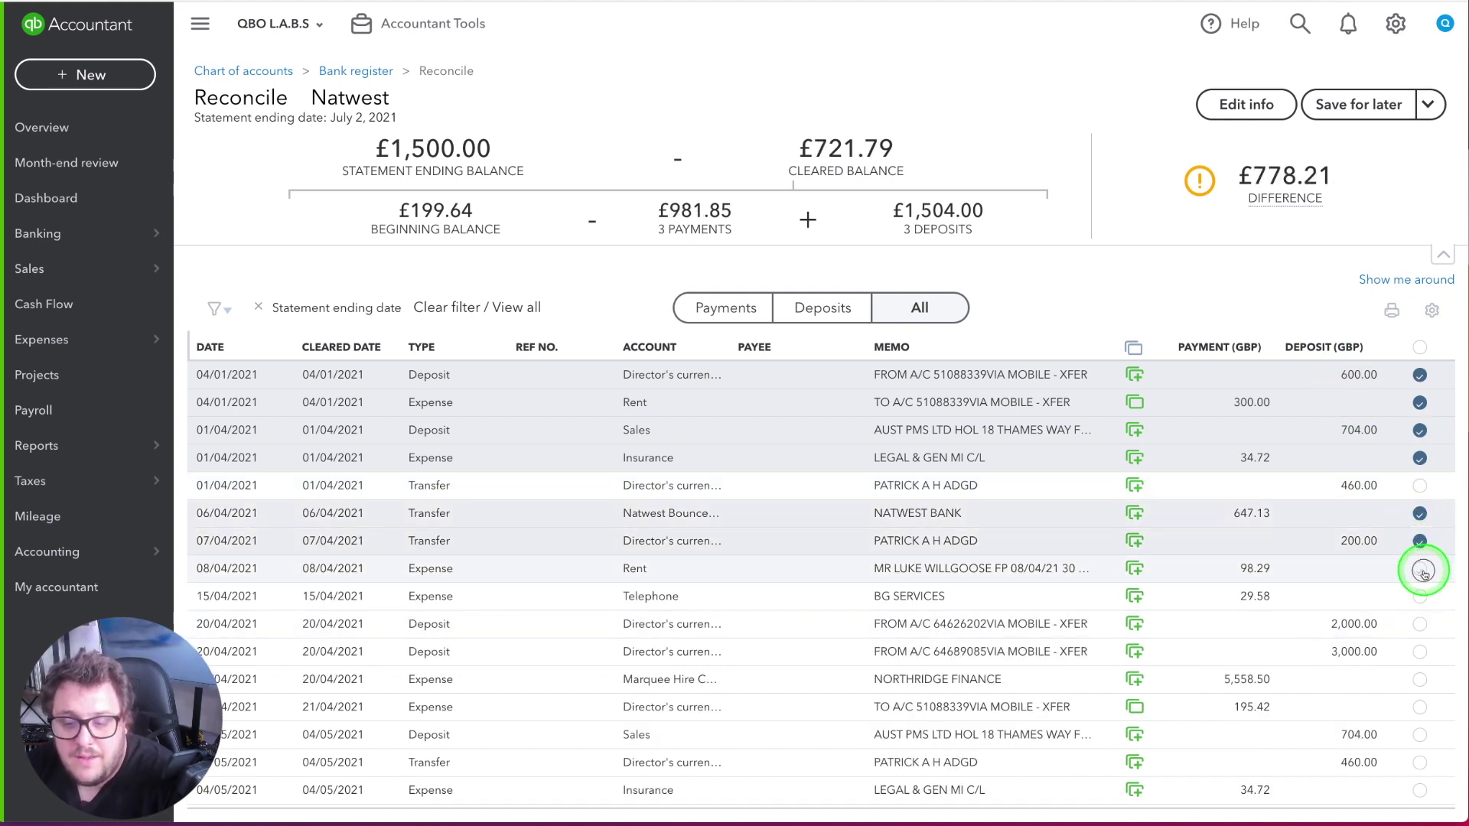
click(1421, 570)
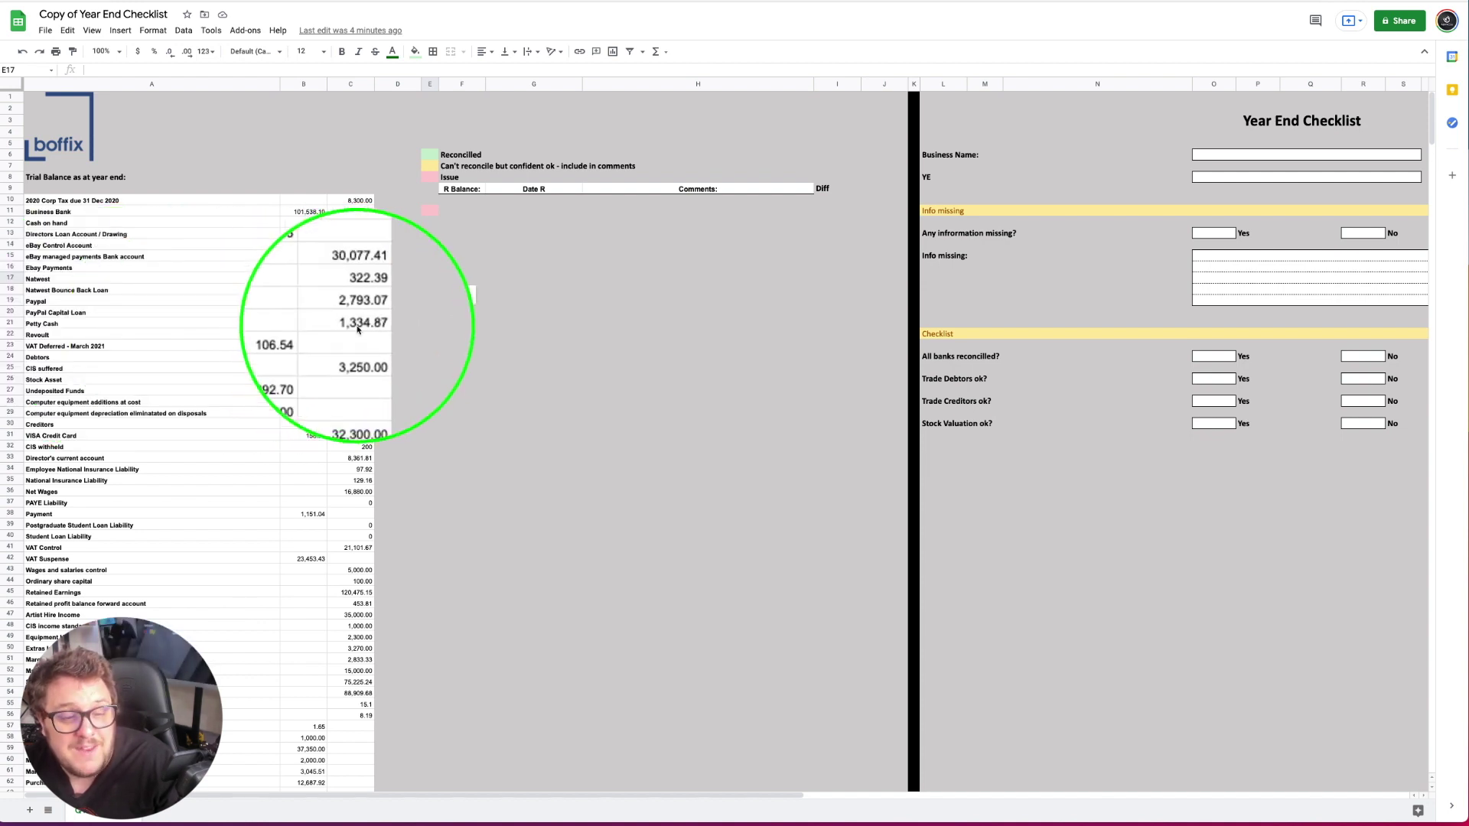
Copy the pink Issue marker from E8 into E21 beside Petty Cash.
click(421, 324)
click(430, 180)
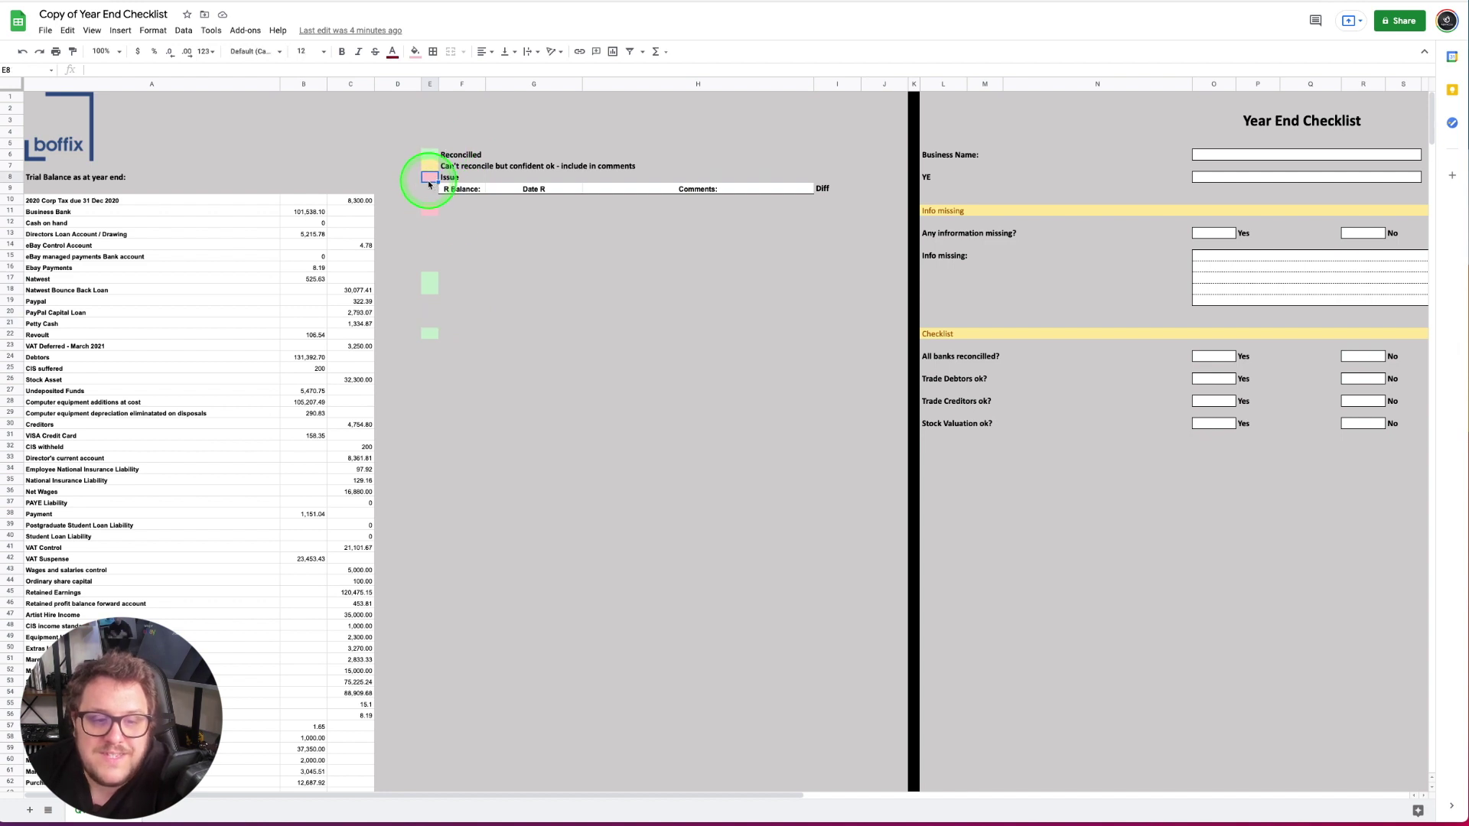
click(426, 328)
key(ctrl+v)
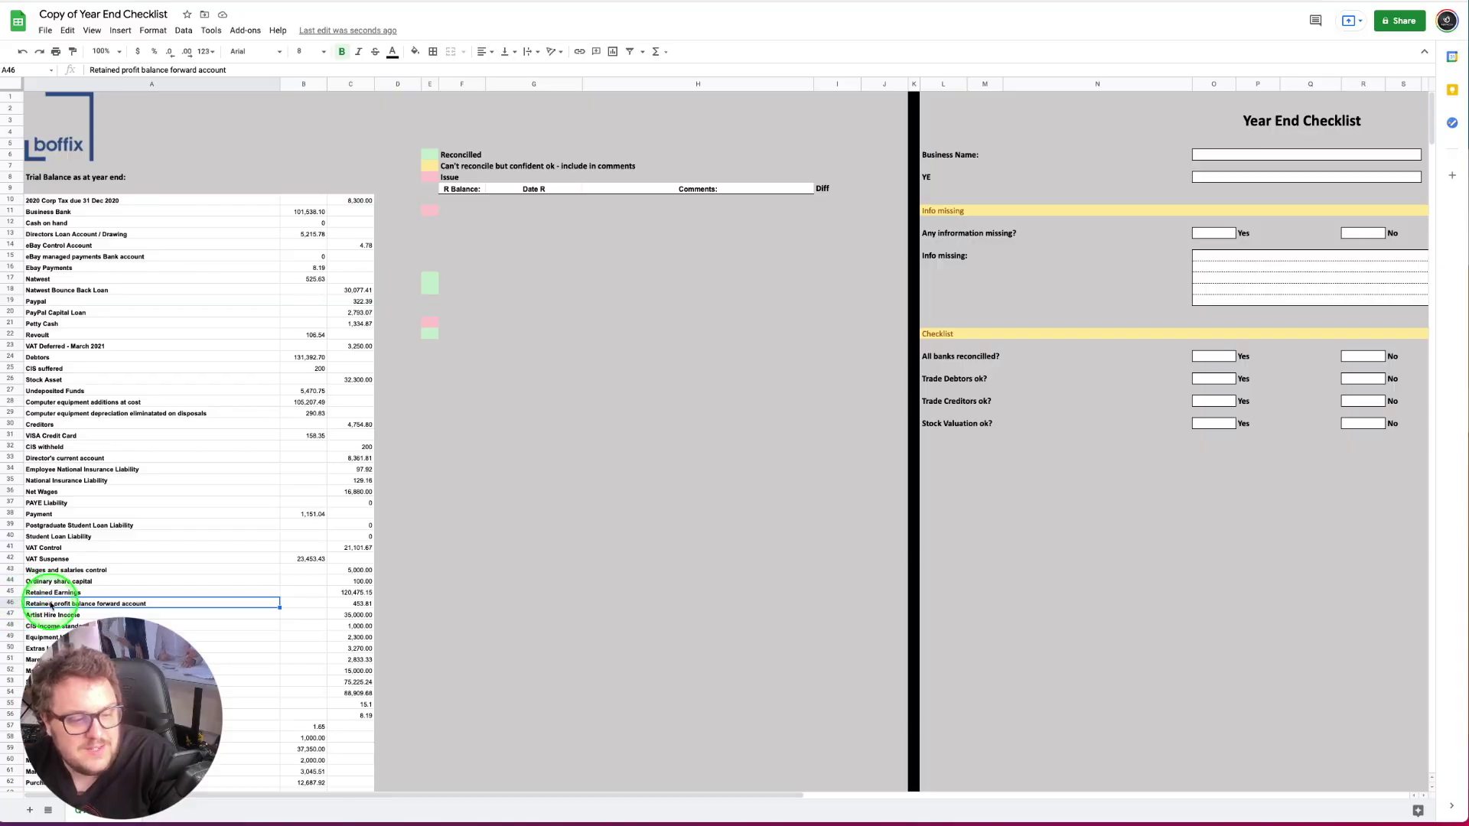
Fill rows 46–47, Retained profit balance forward and Artist Hire Income, red.
drag(354, 605, 354, 586)
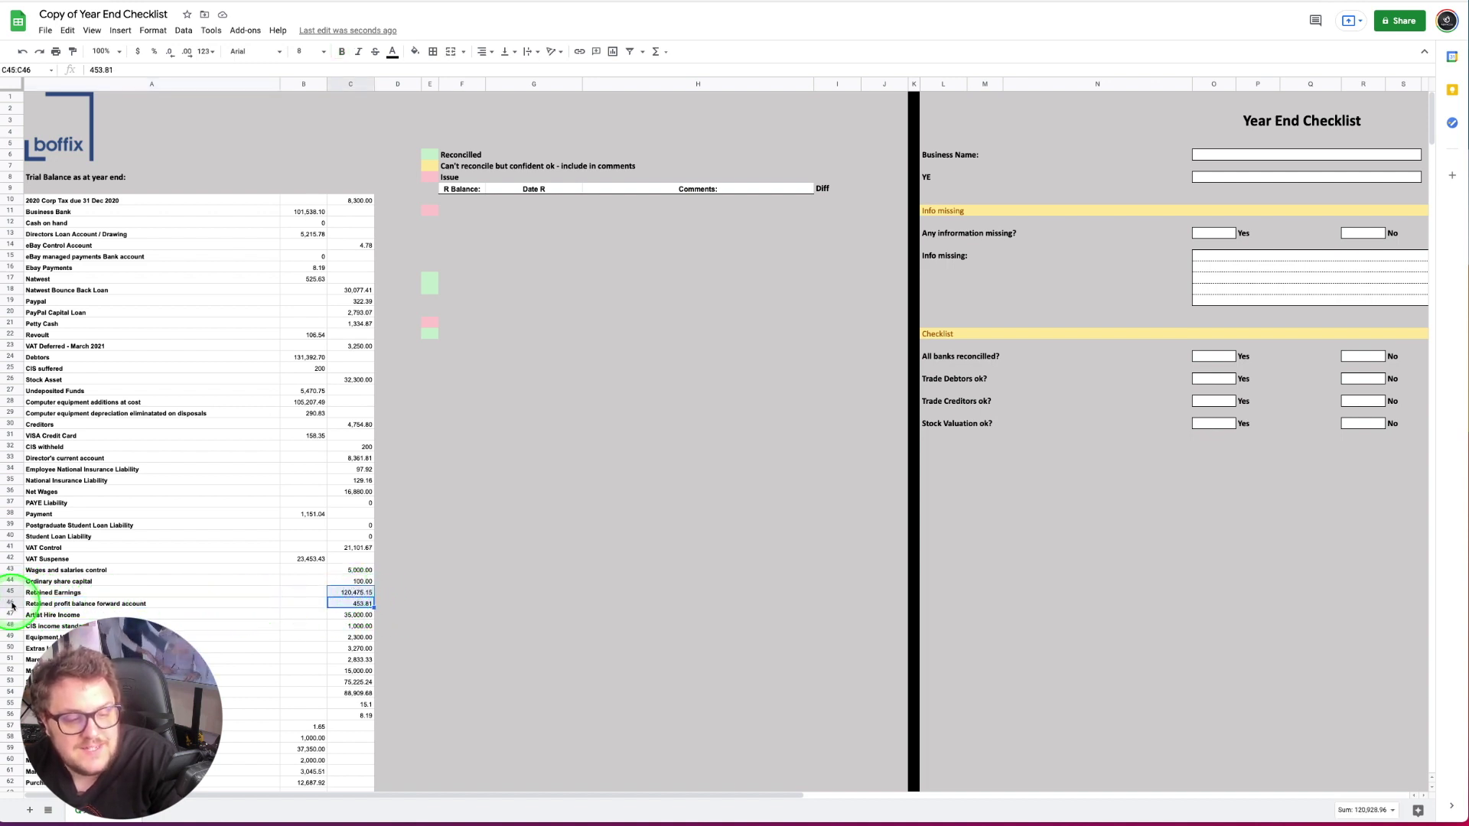
drag(10, 604, 10, 616)
key(F4)
click(462, 714)
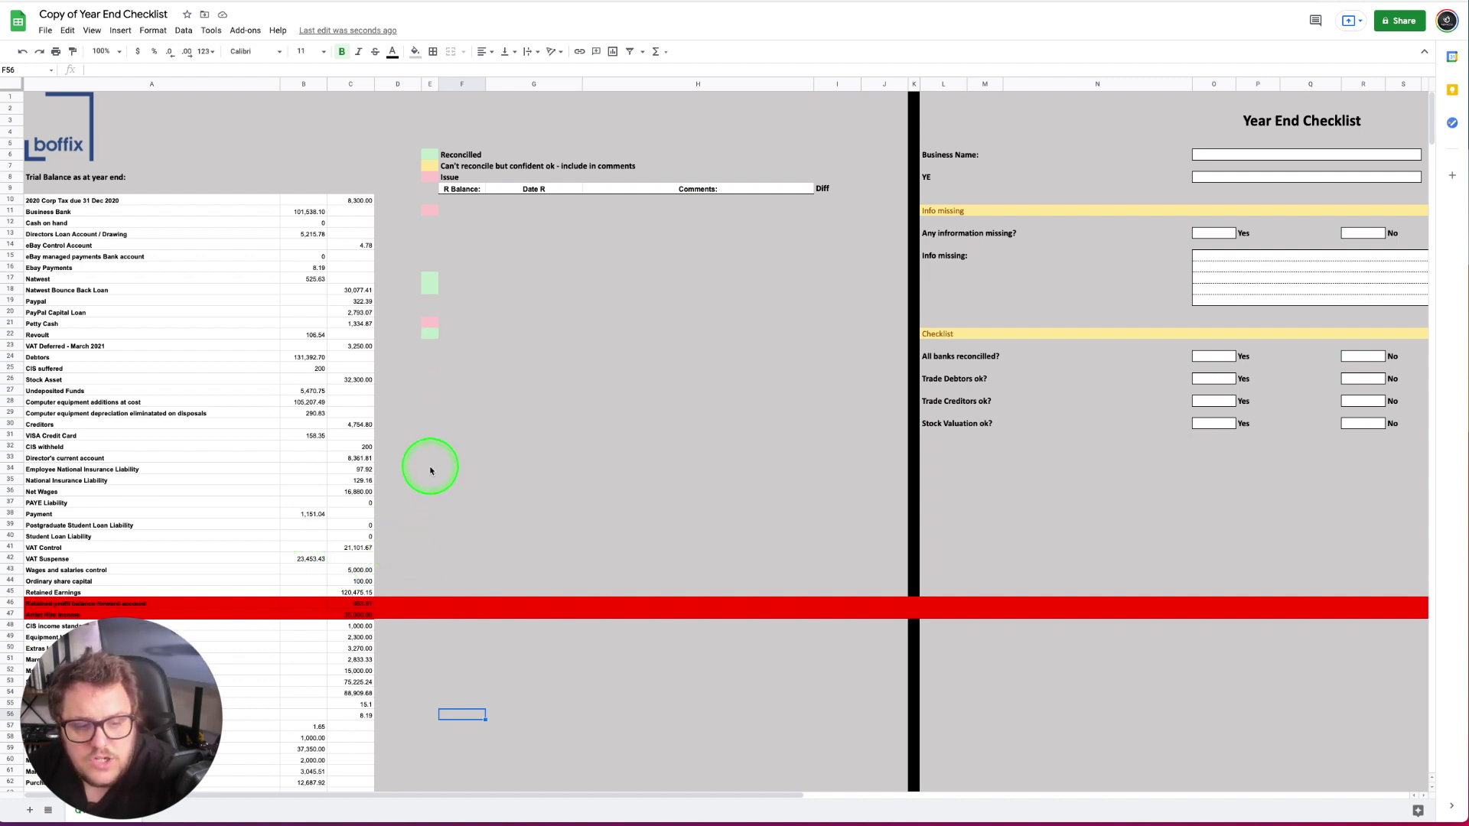
click(427, 457)
click(428, 481)
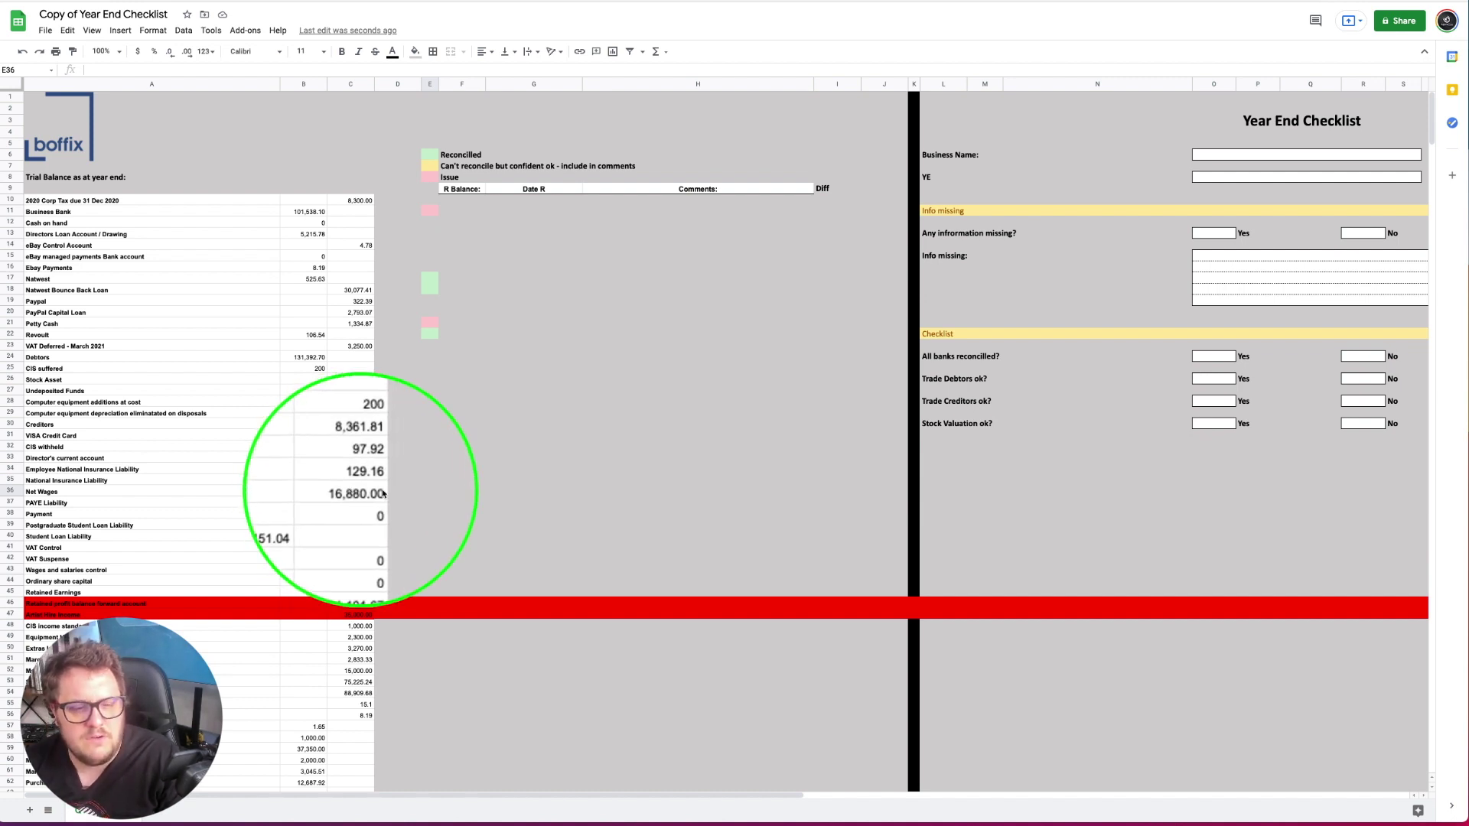
Copy the green Reconciled marker from E6 into E34 beside Employee National Insurance Liability.
click(429, 480)
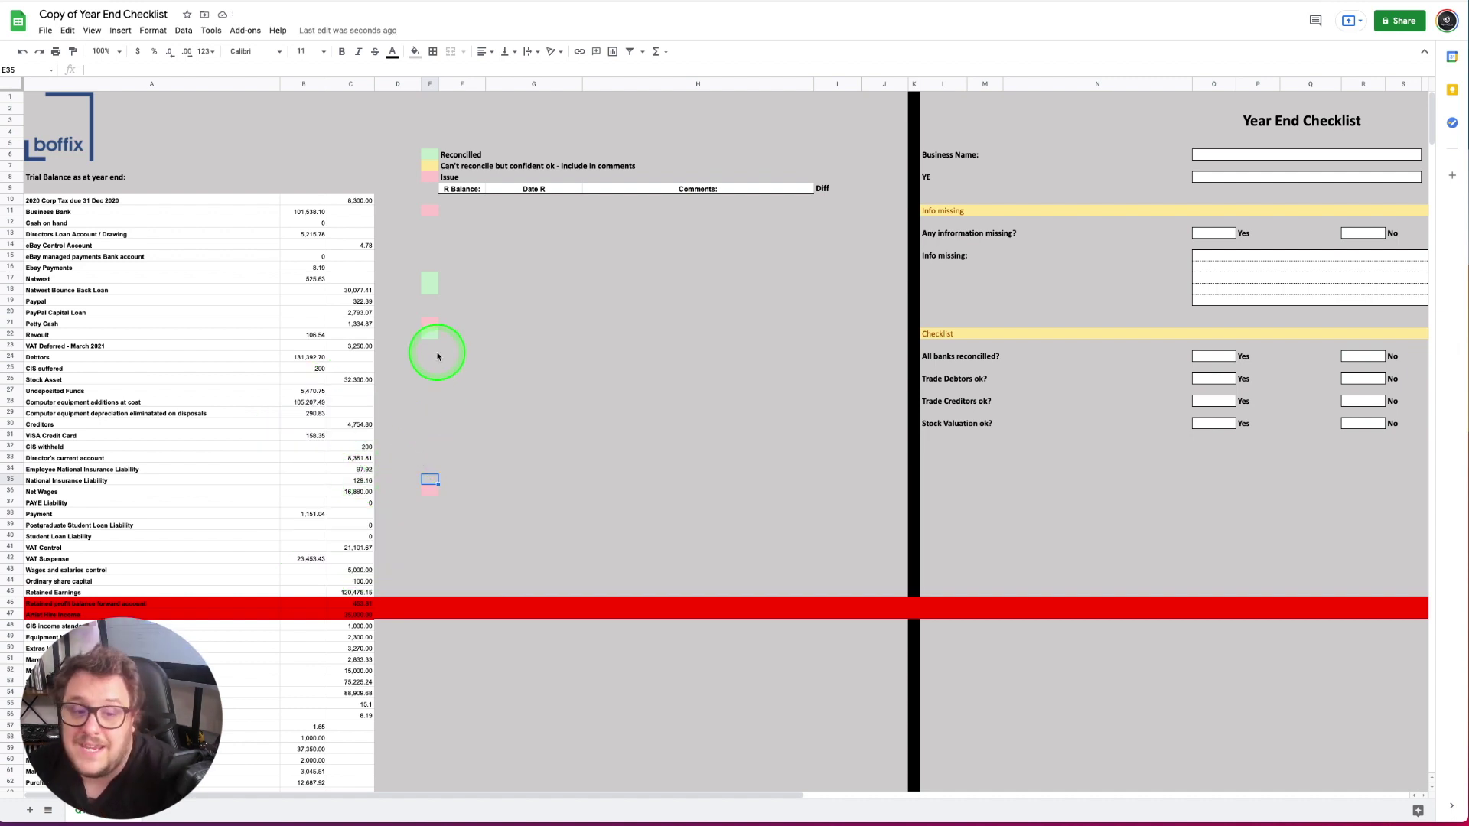
click(429, 154)
key(ctrl+c)
click(413, 467)
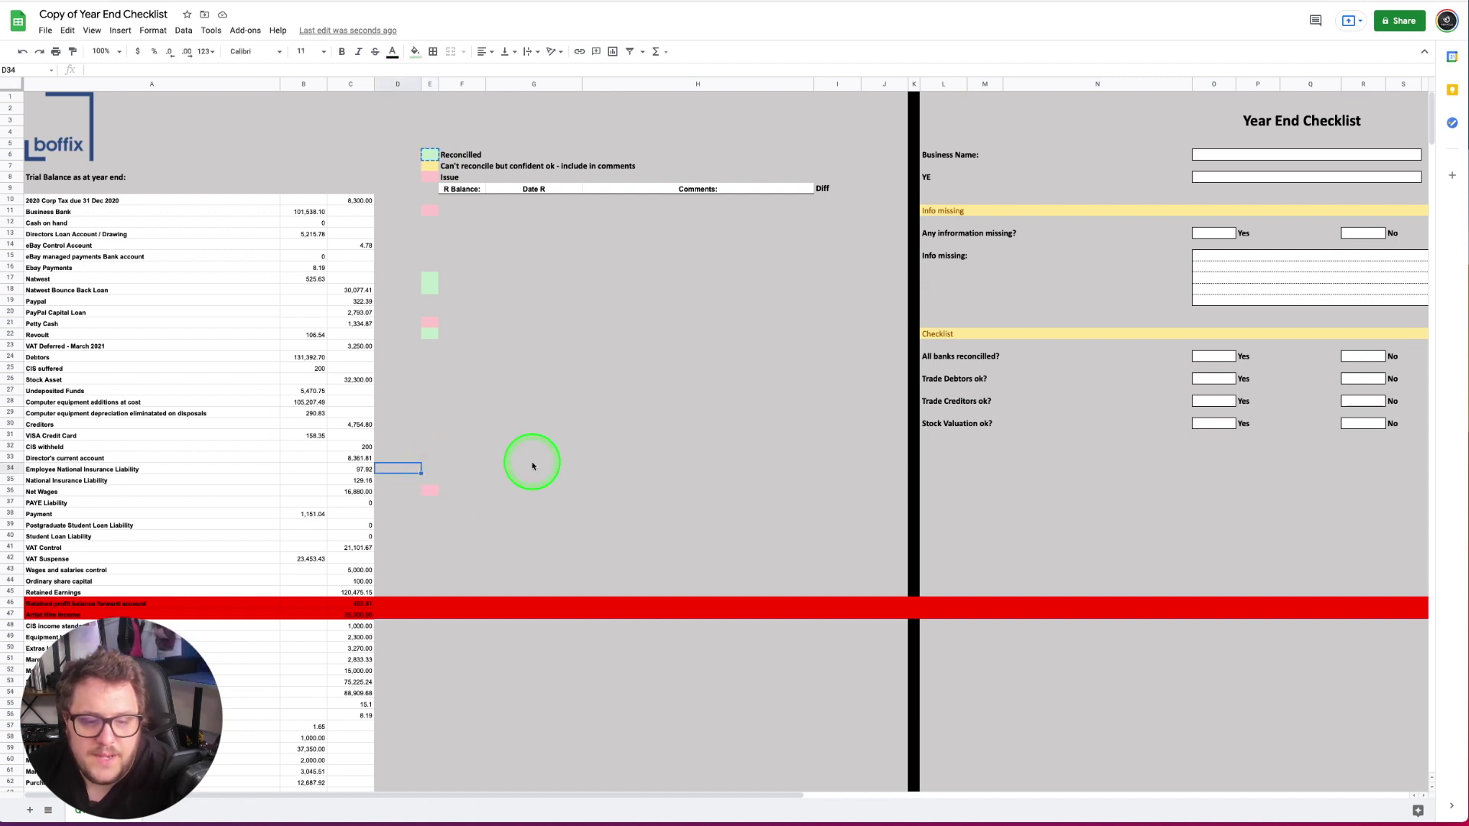
click(434, 459)
click(432, 469)
key(ctrl+v)
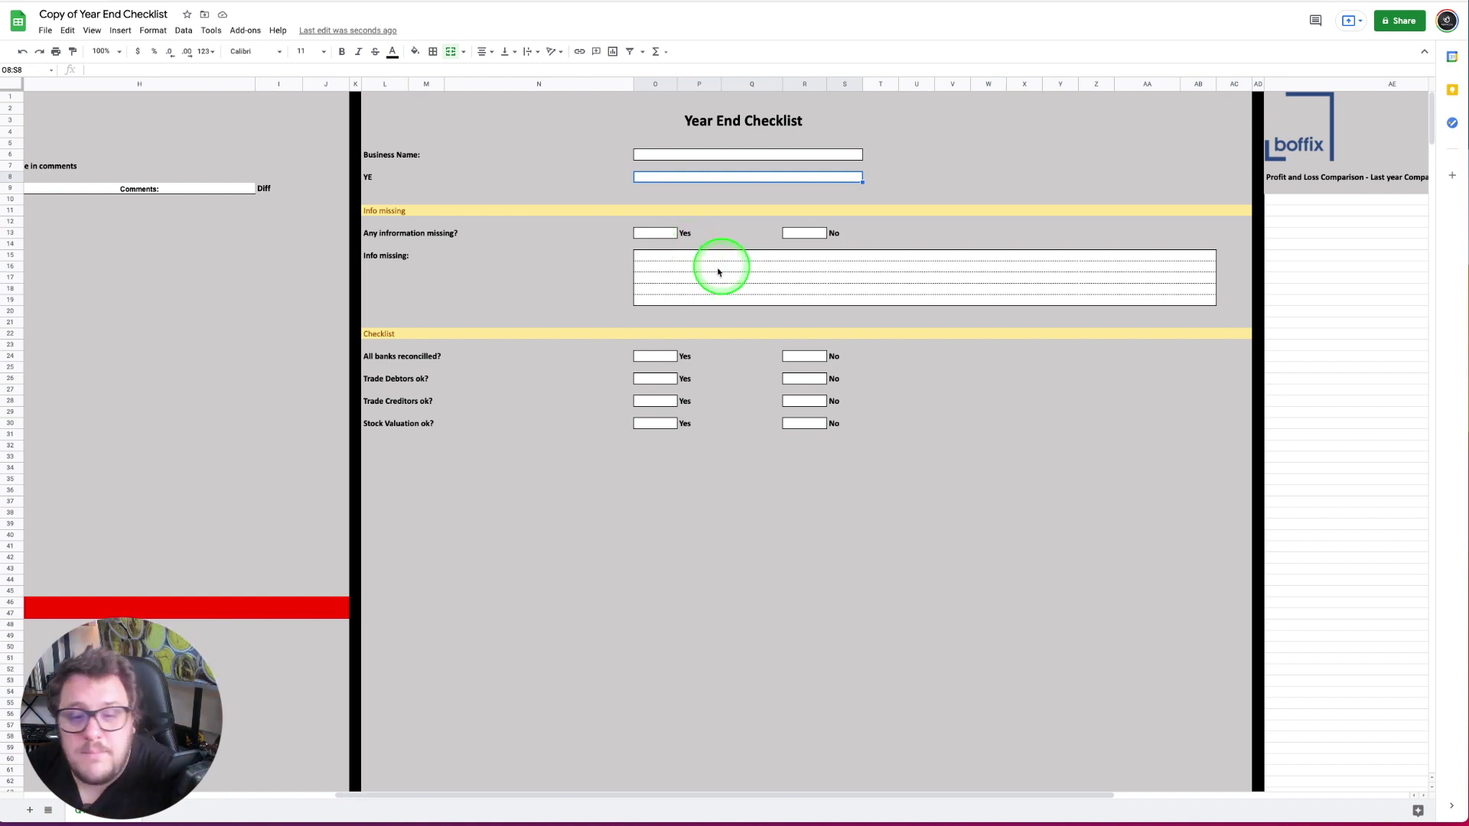
Select trial balance rows 10–47 and look across at the P&L comparison section.
click(689, 256)
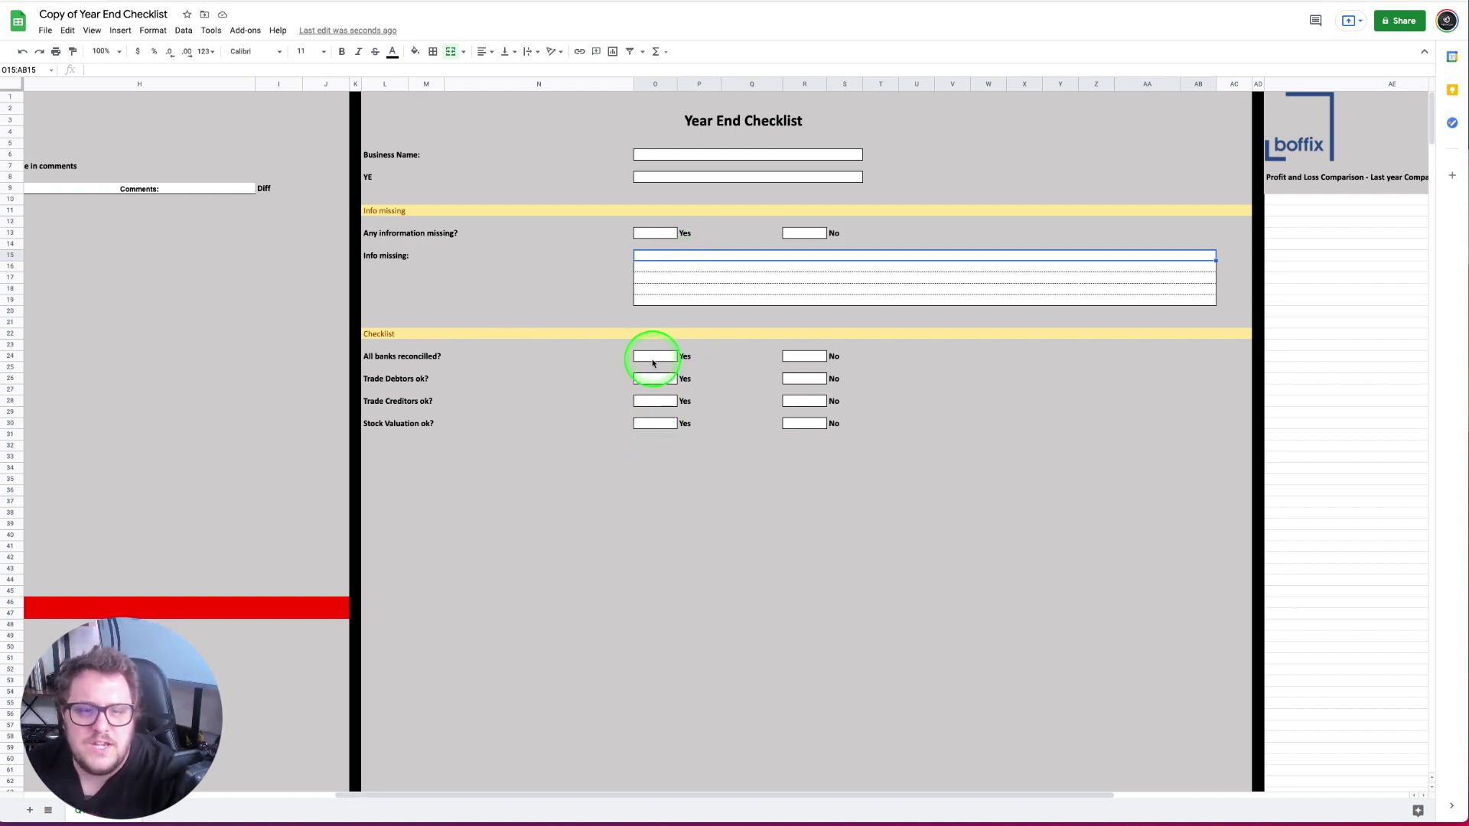
scroll(117, 358, left, 8)
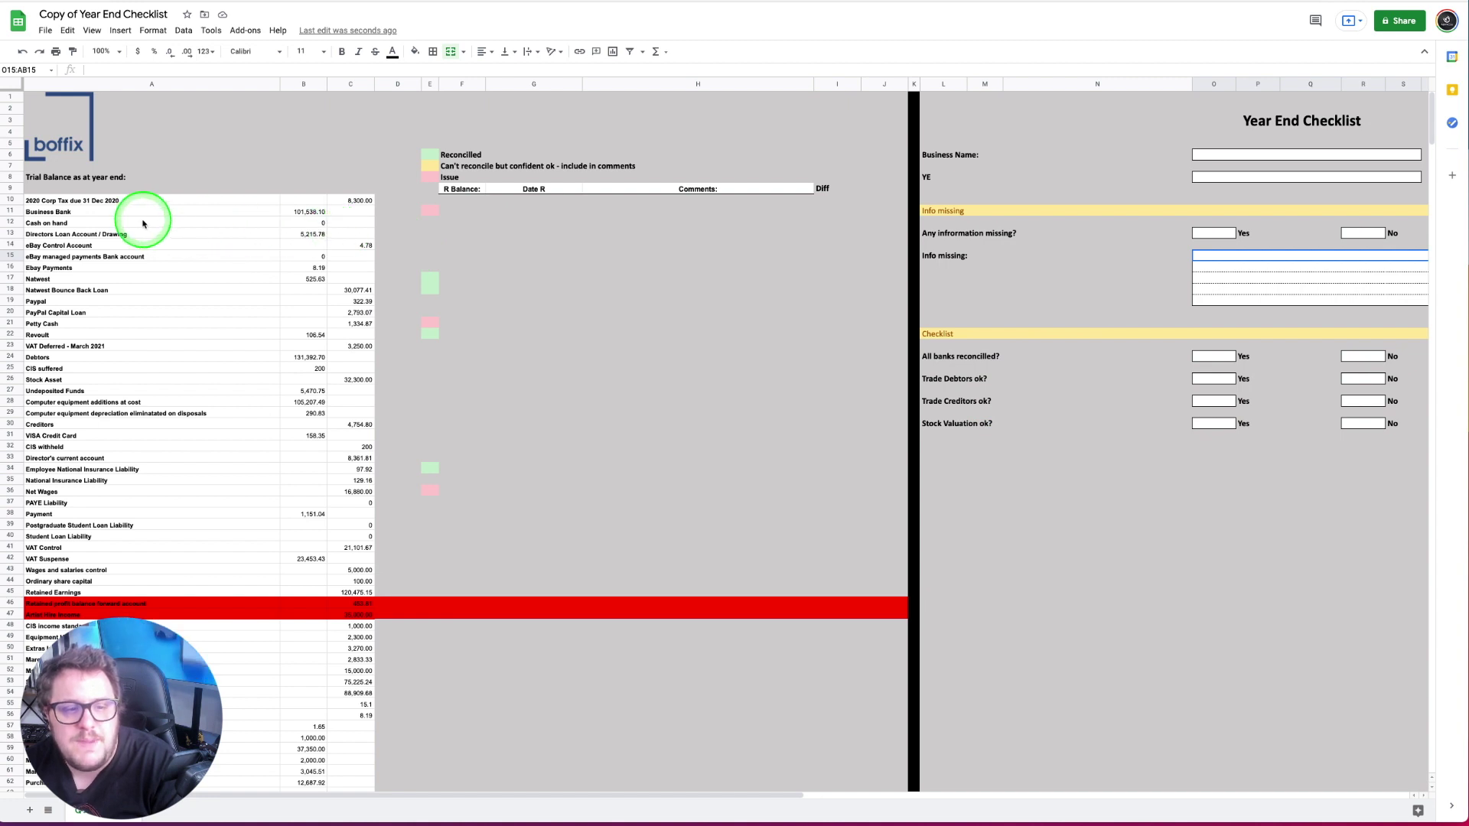
drag(131, 200, 191, 346)
drag(393, 551, 479, 606)
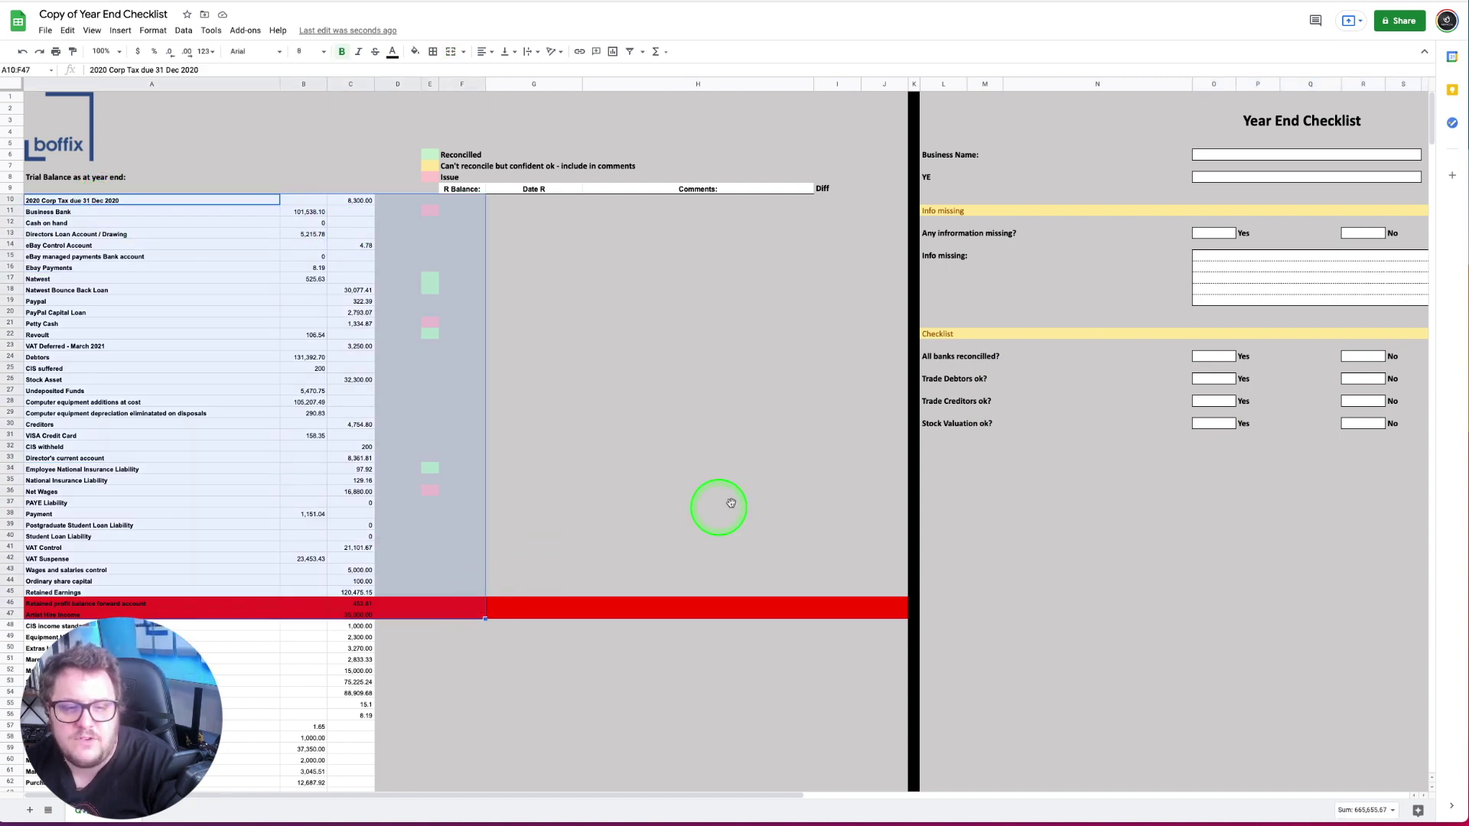
scroll(796, 463, right, 8)
scroll(801, 466, right, 5)
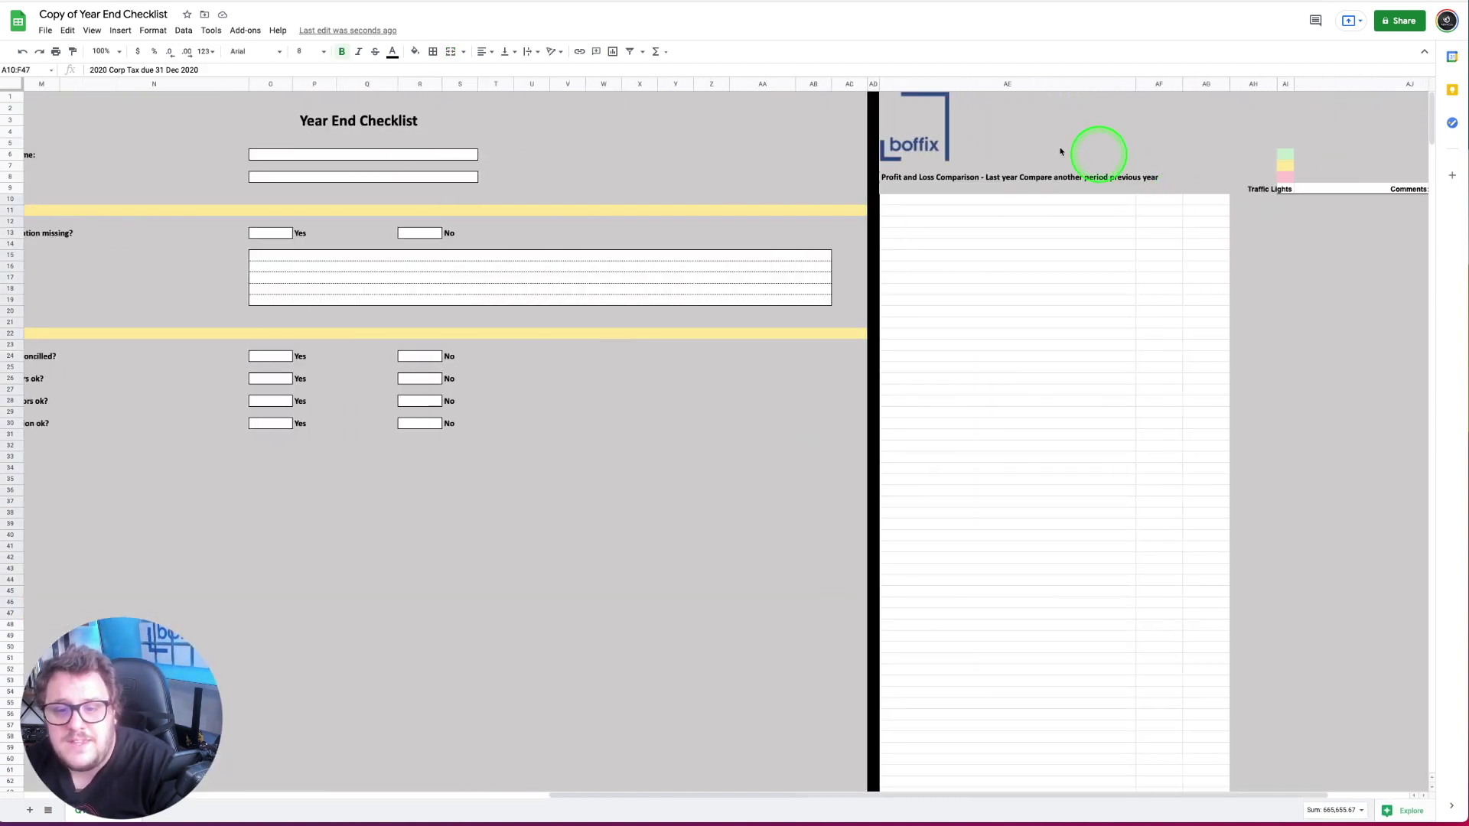
click(994, 146)
click(971, 216)
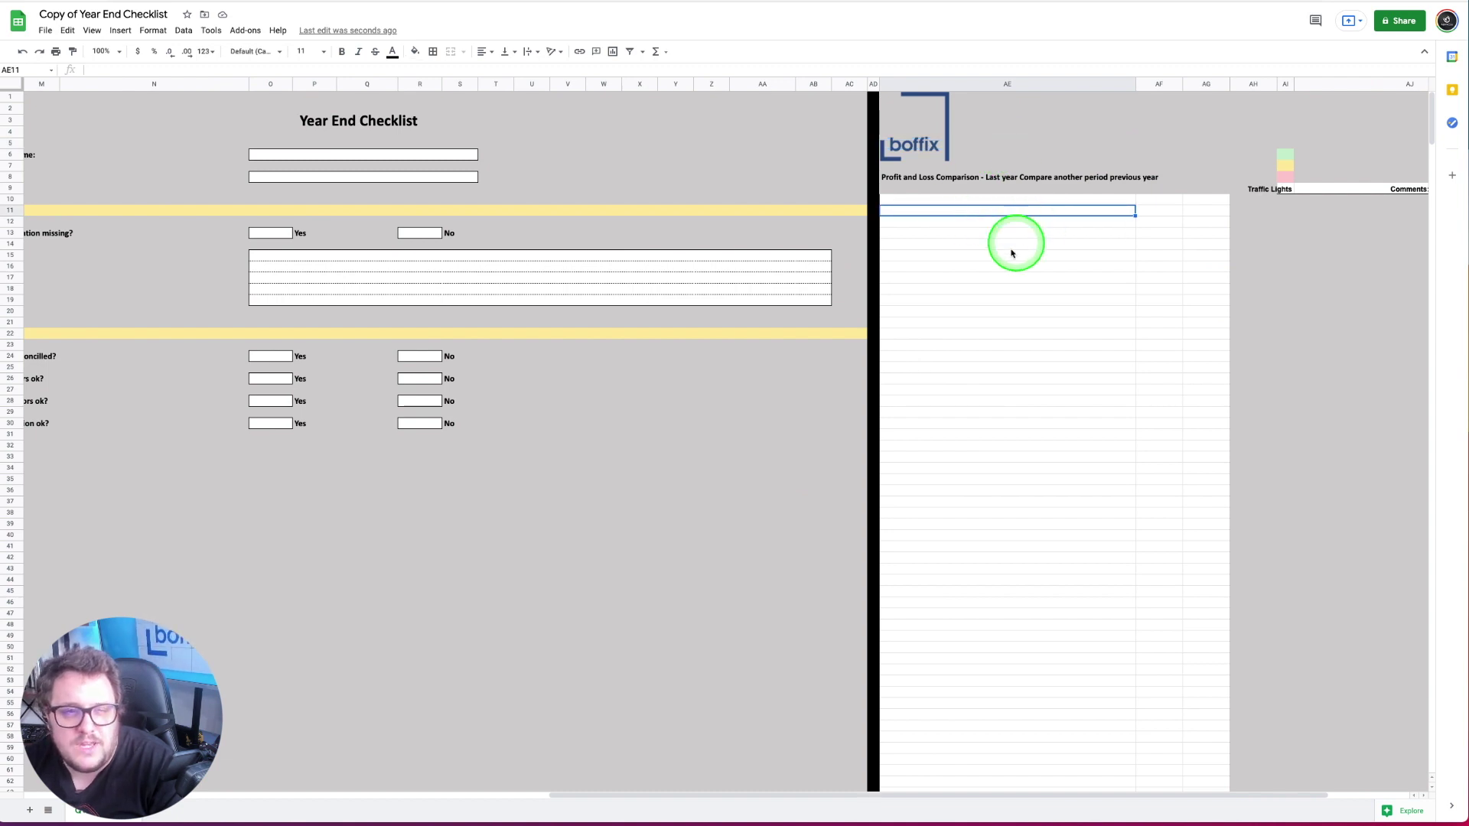
scroll(1003, 260, left, 6)
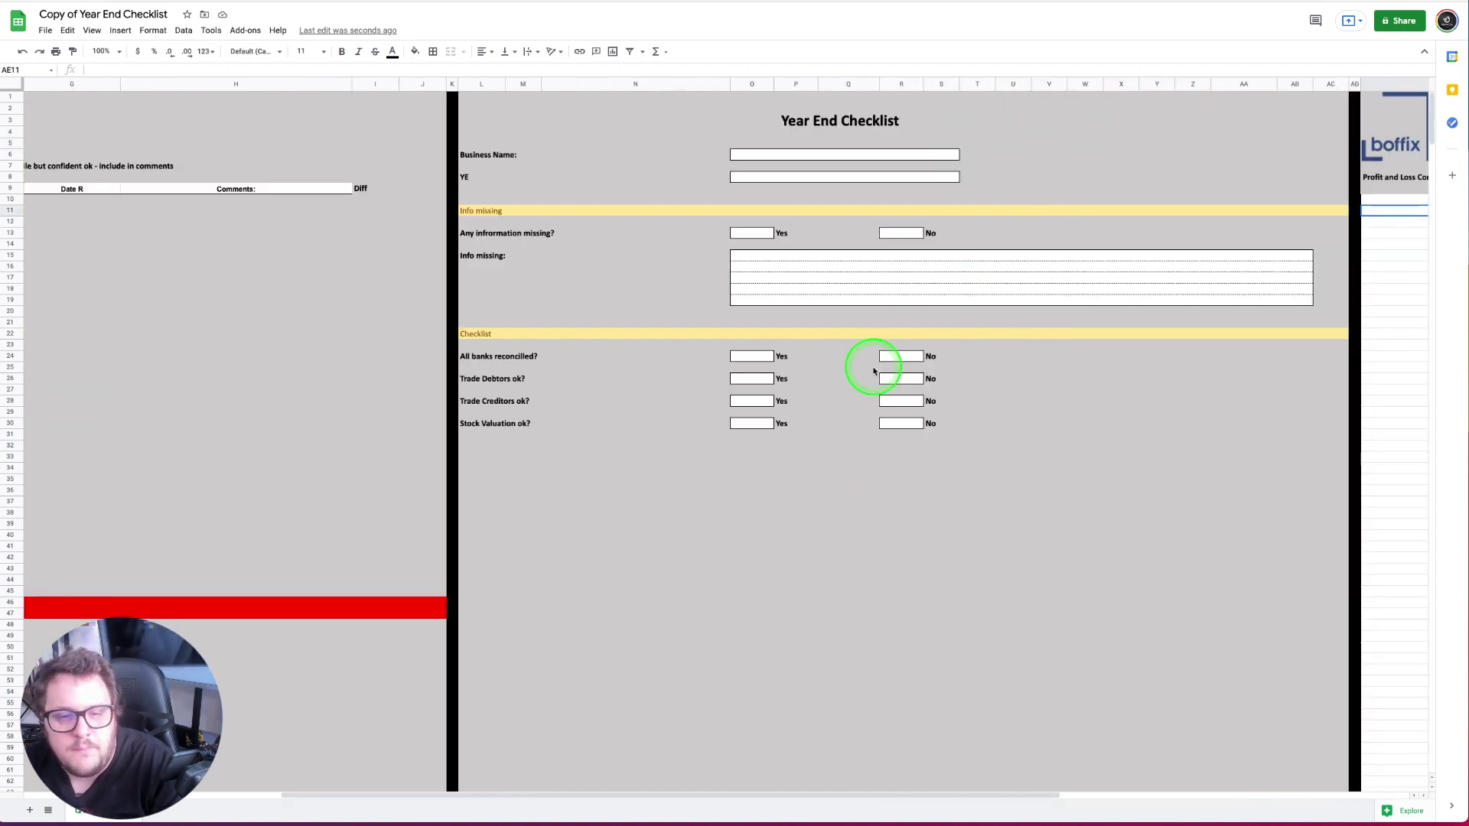
Go through the checklist's Yes boxes for banks, debtors and creditors, then return to QuickBooks.
drag(746, 357, 753, 426)
click(1010, 343)
click(765, 349)
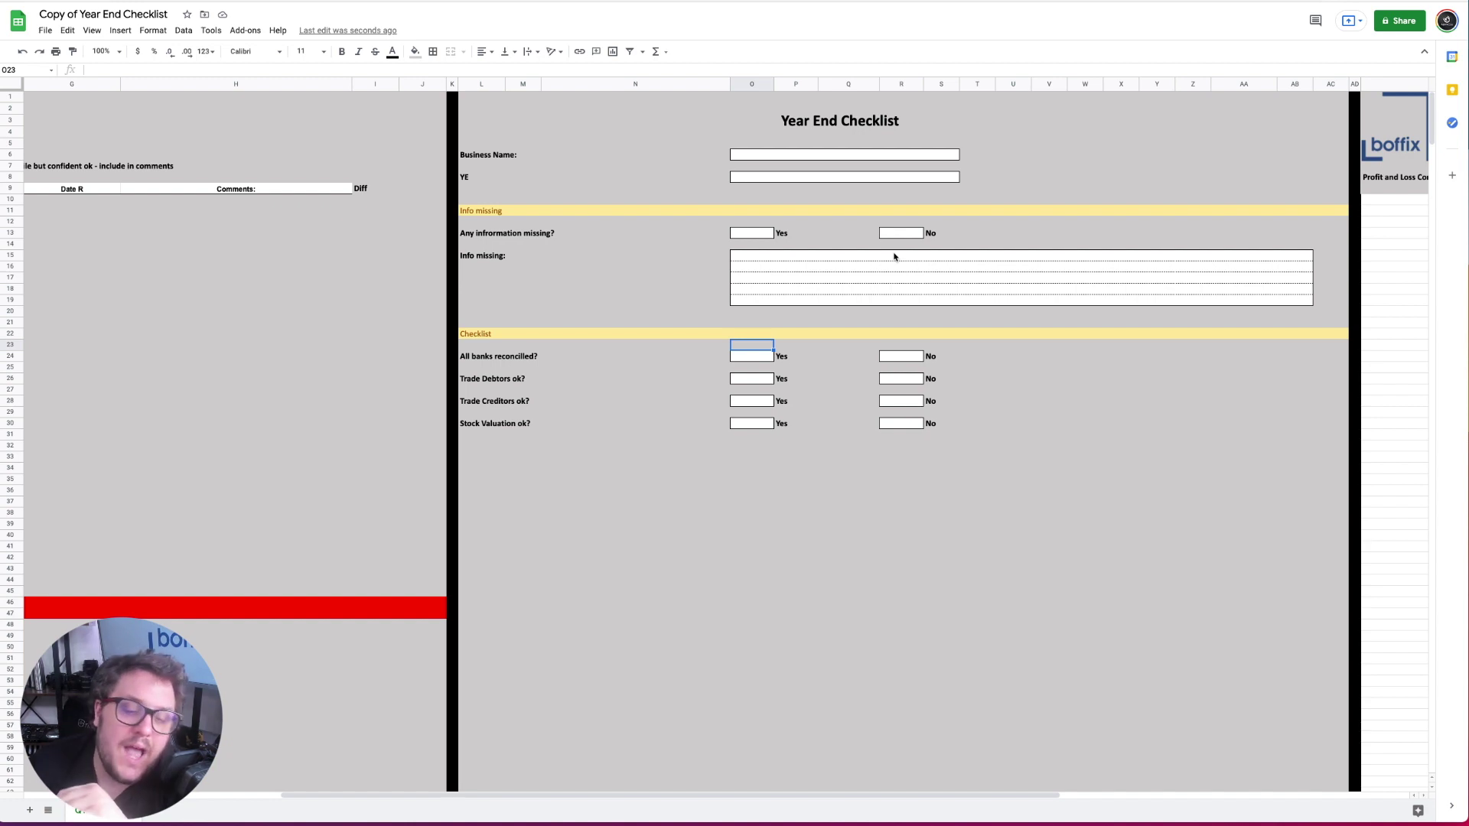
click(758, 378)
click(762, 401)
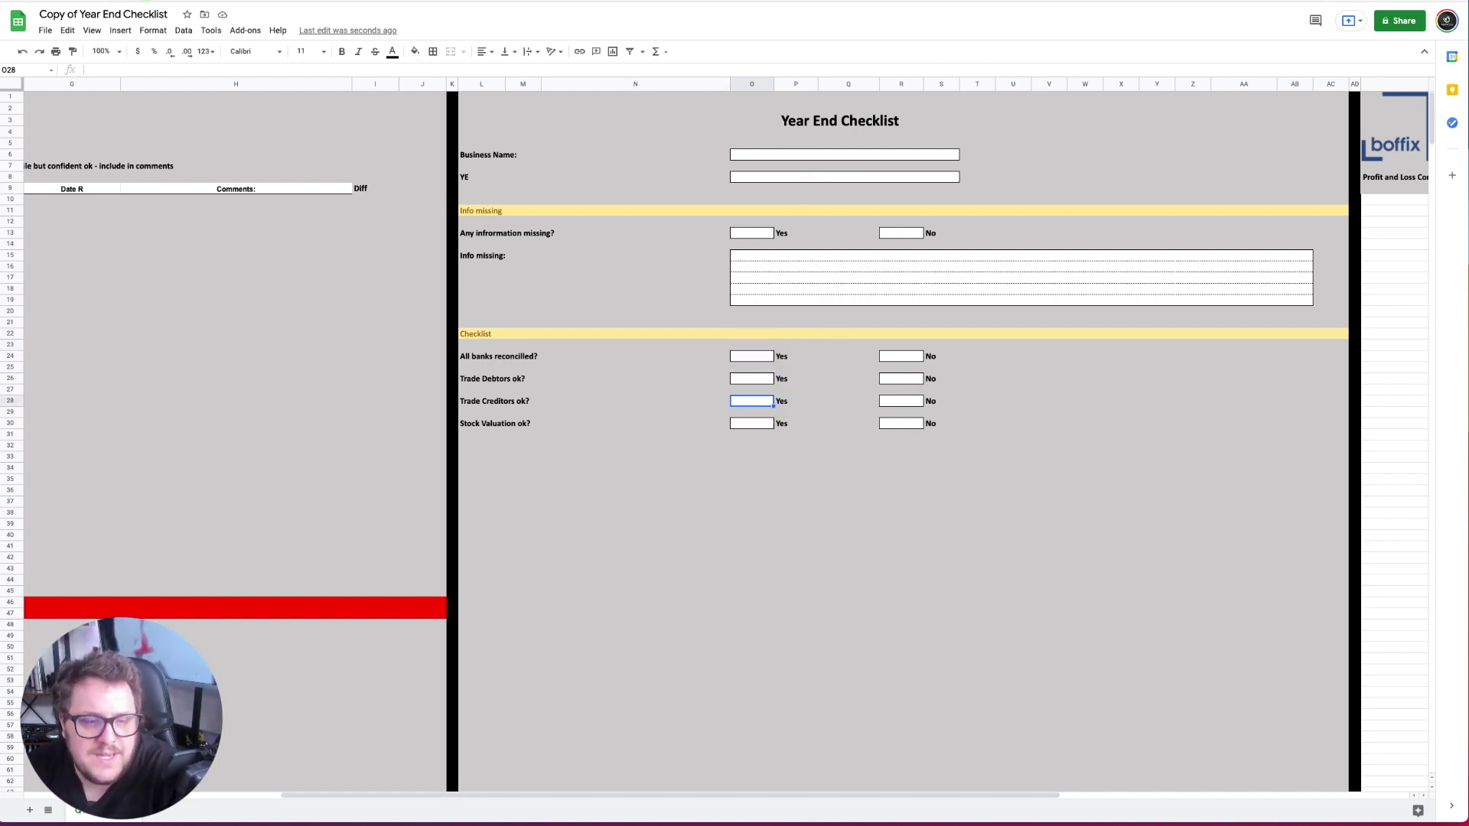
key(super+Tab)
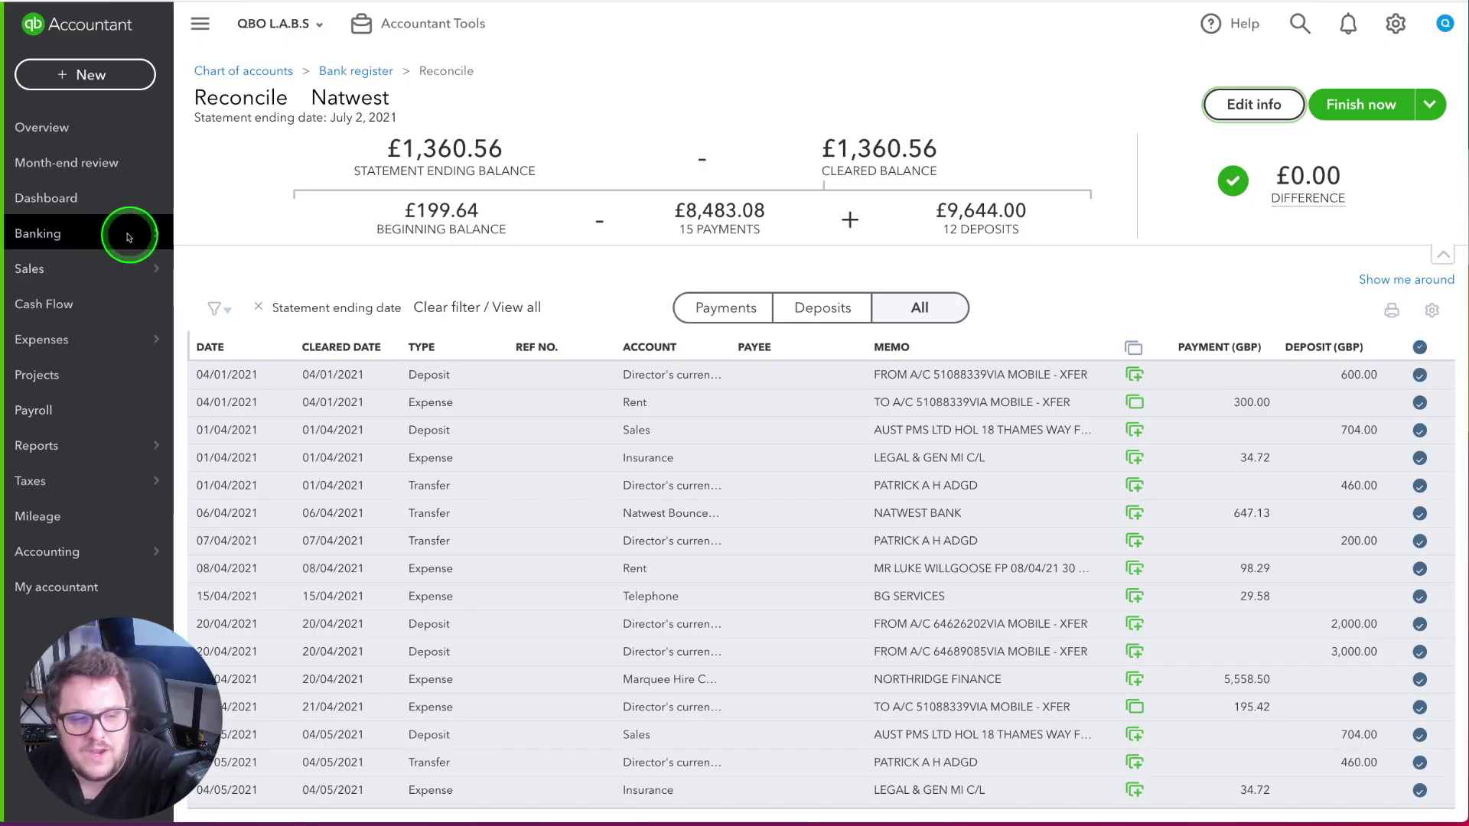
Sort Sales customers by overdue balance, largest first, and open British Oak's row actions.
click(92, 268)
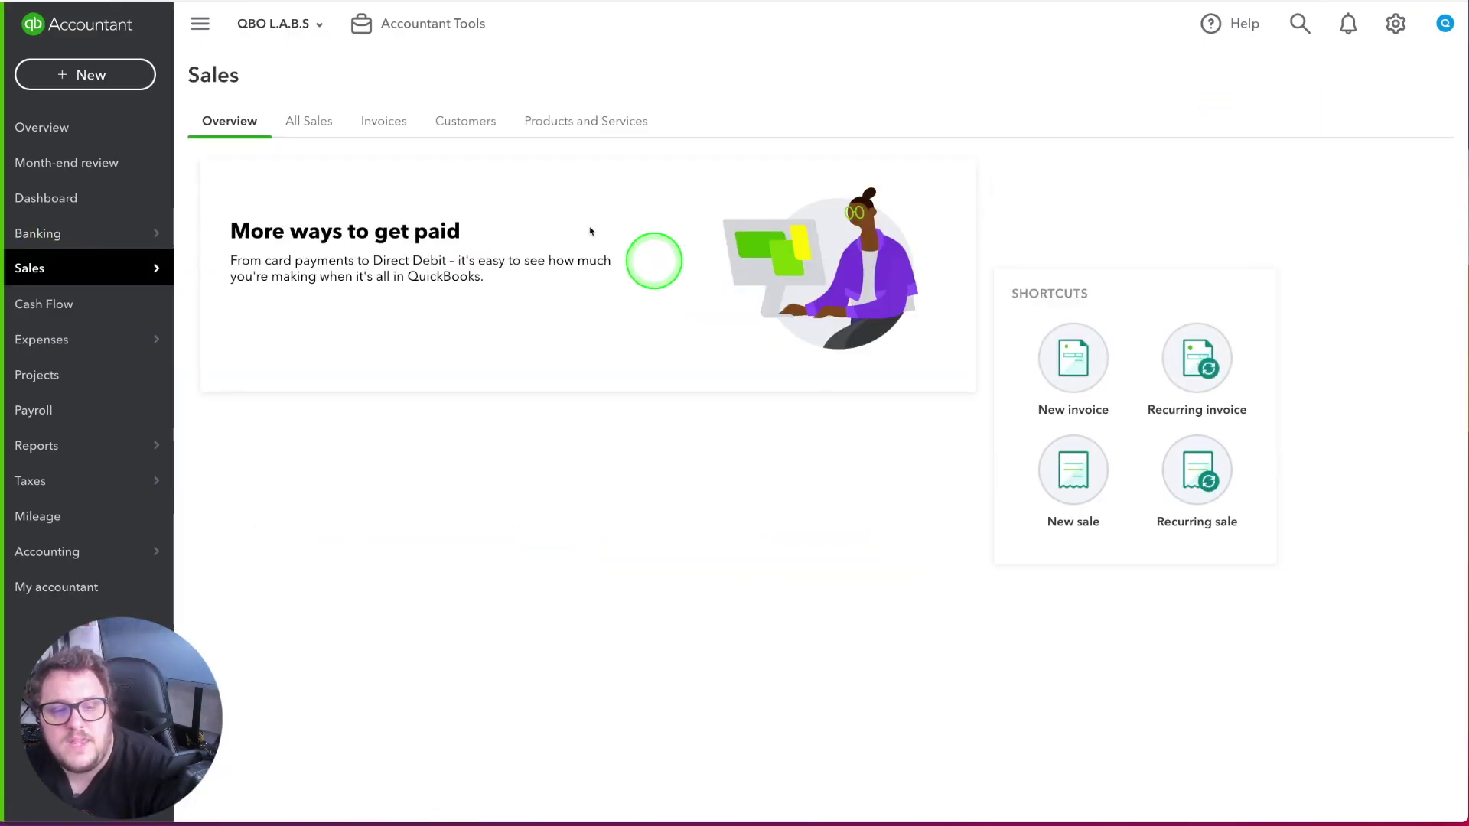
click(469, 121)
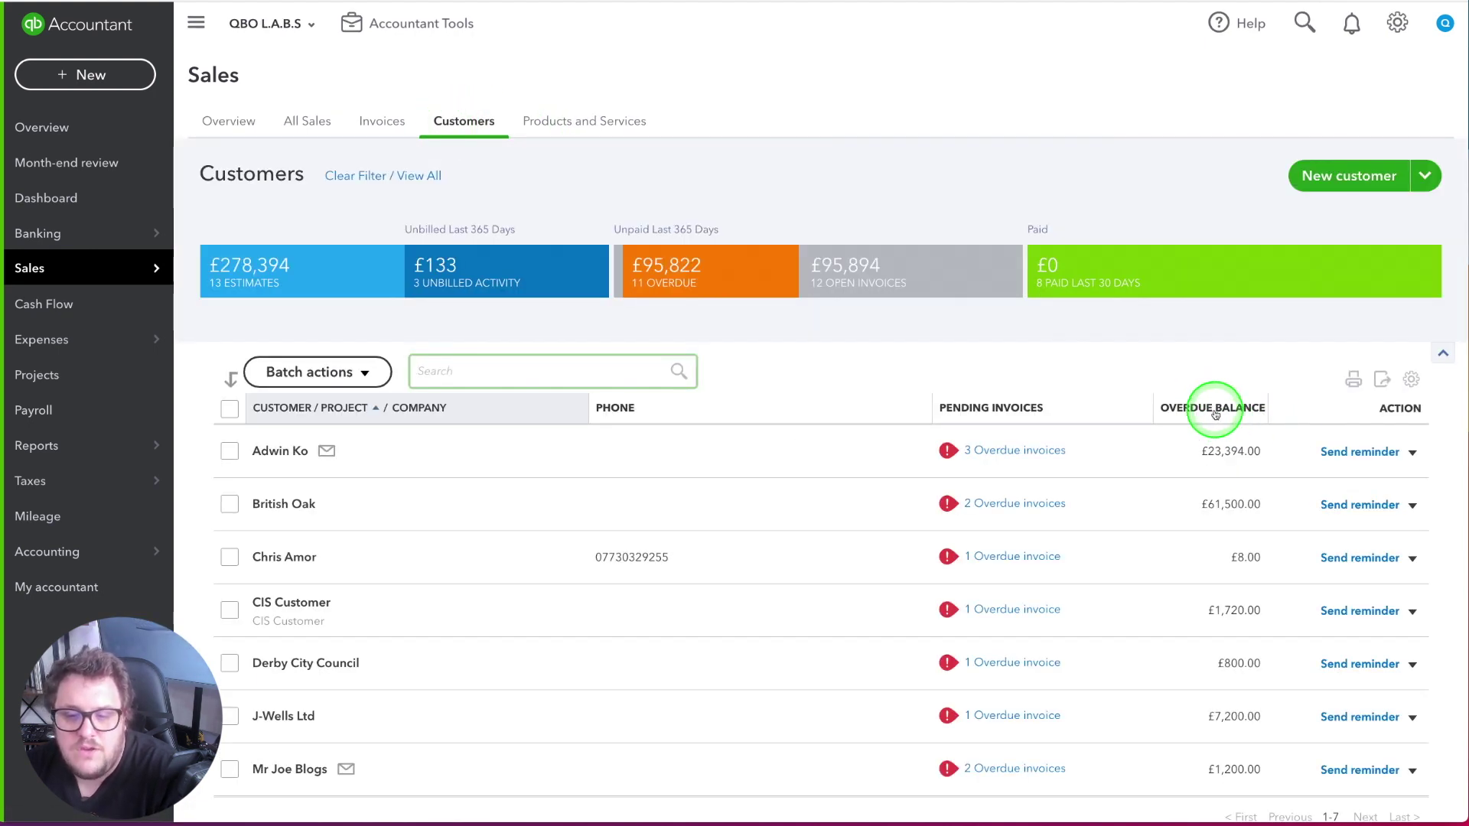
click(1215, 410)
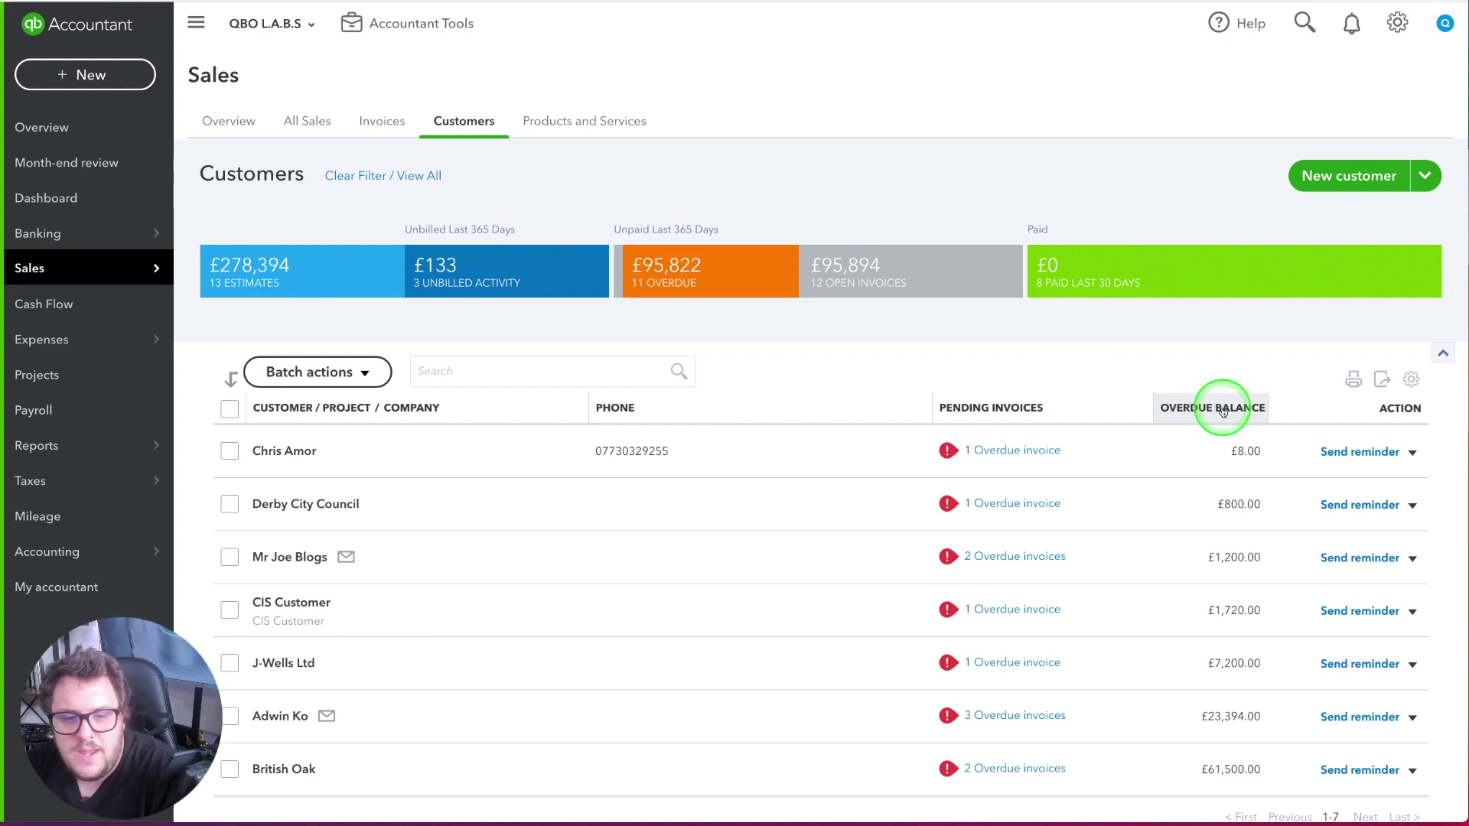
click(1223, 411)
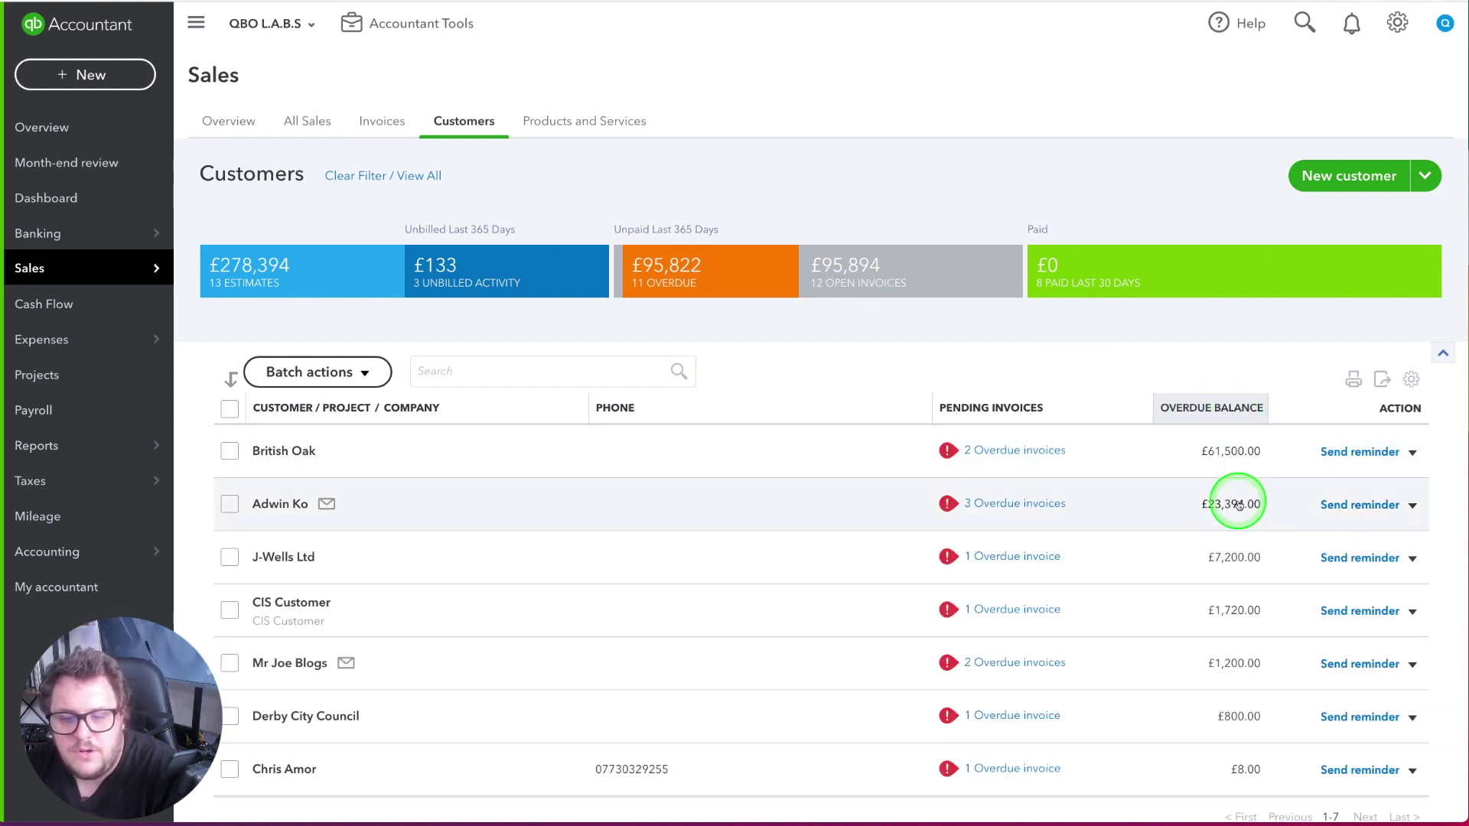
scroll(1234, 482, down, 1)
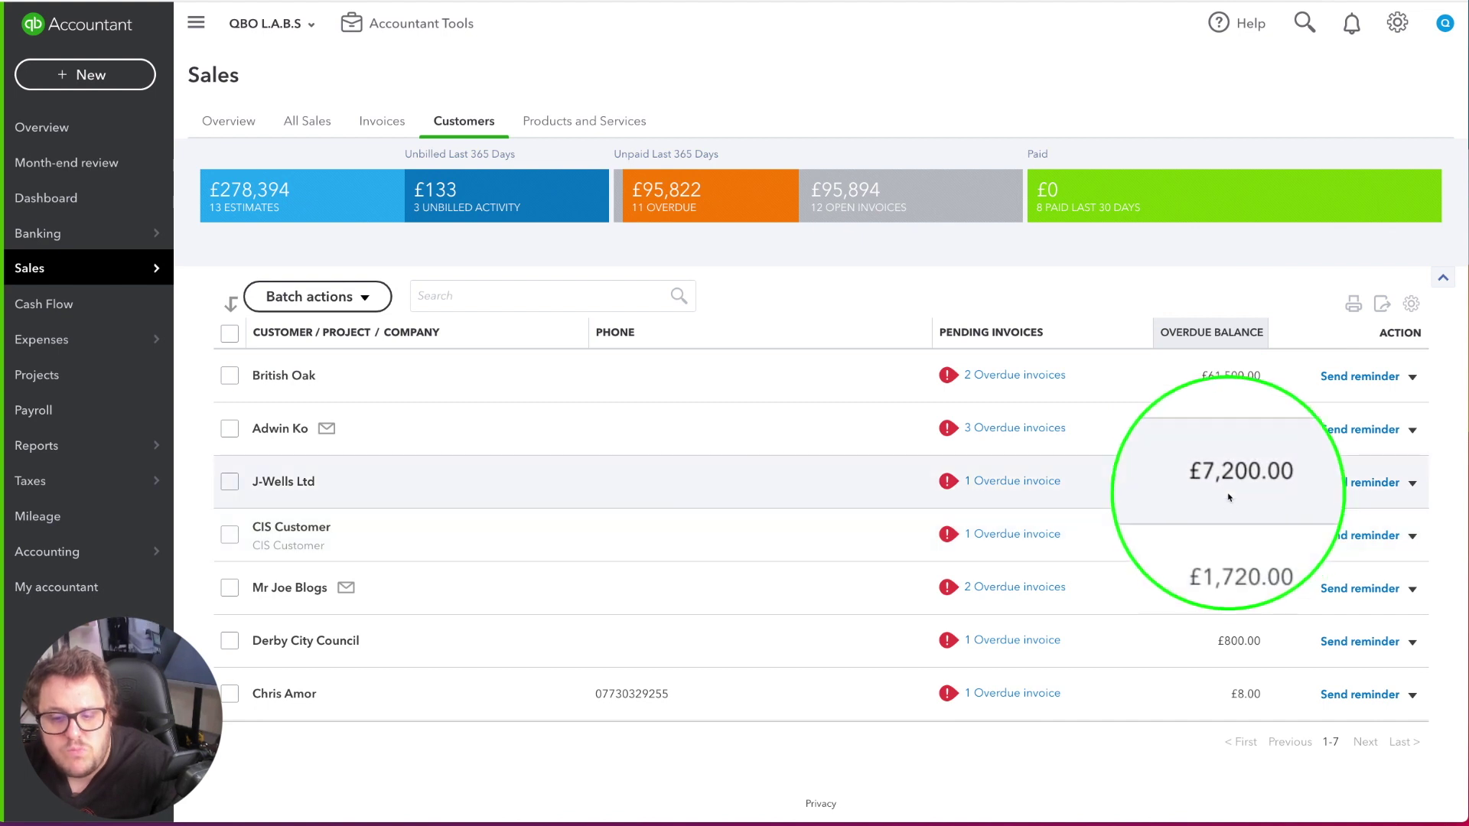
click(1412, 378)
Add a balance note to British Oak's customer record.
click(252, 377)
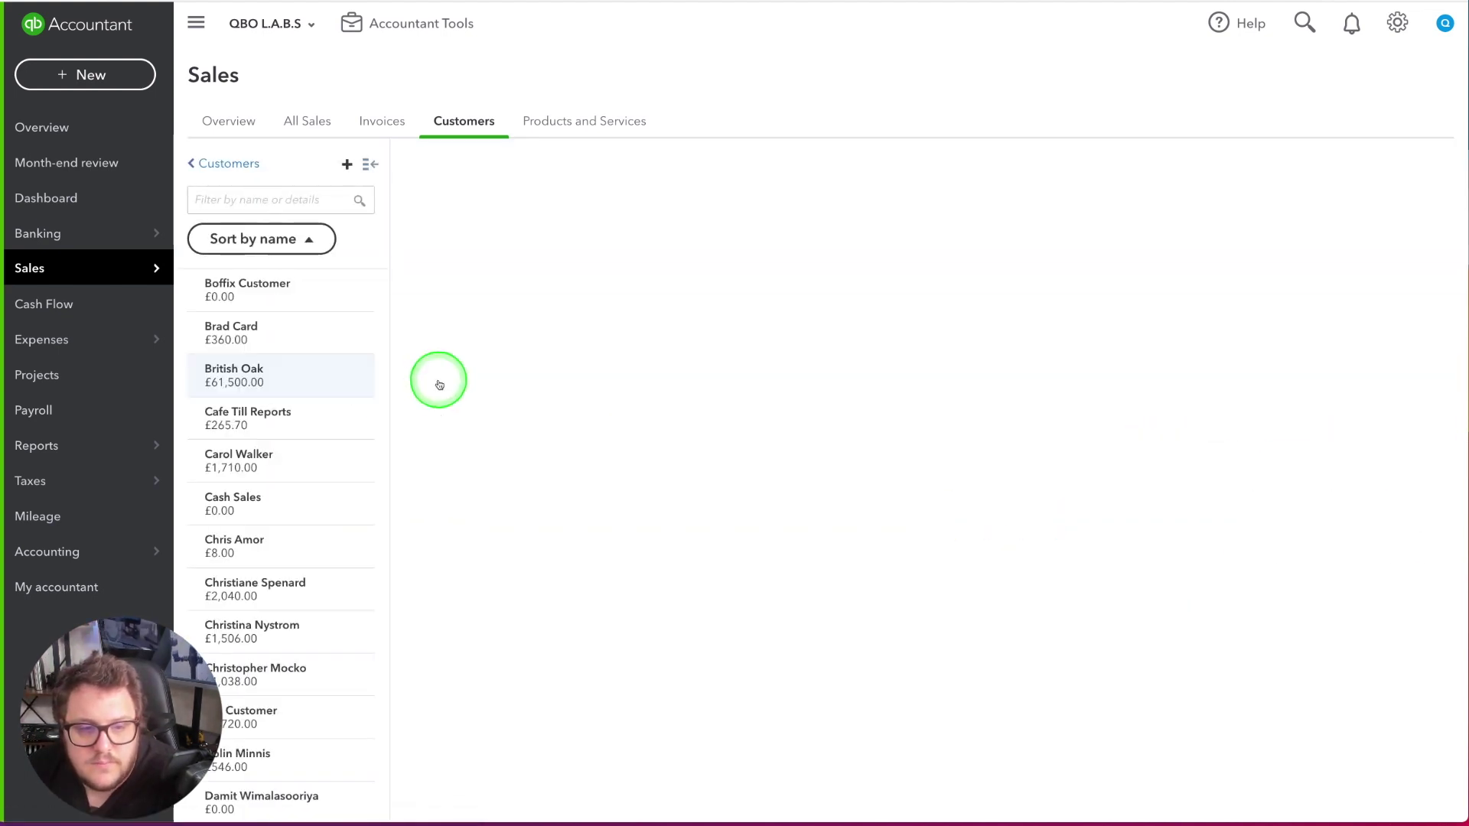
click(437, 221)
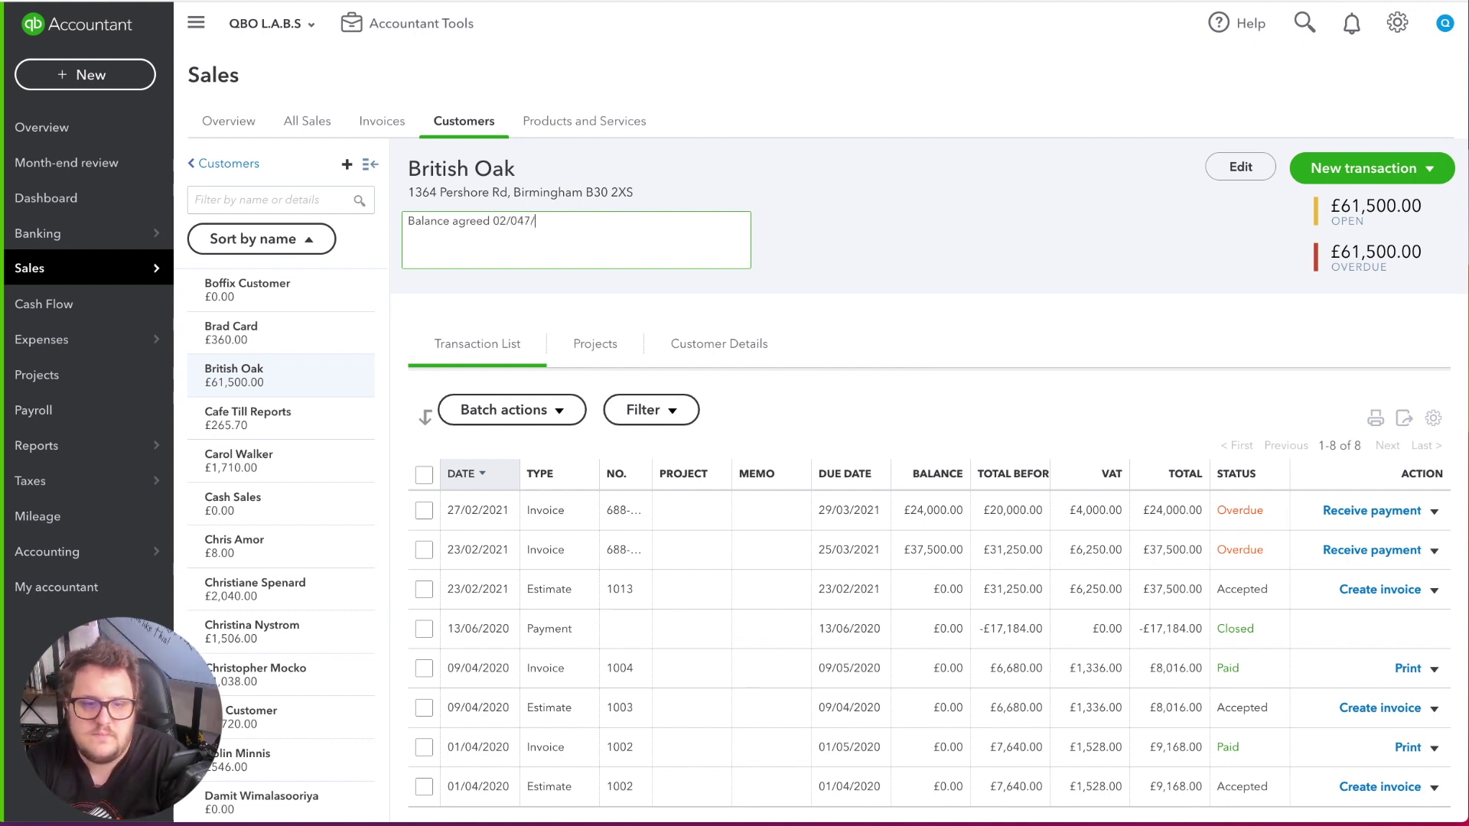
text(1)
key(Tab)
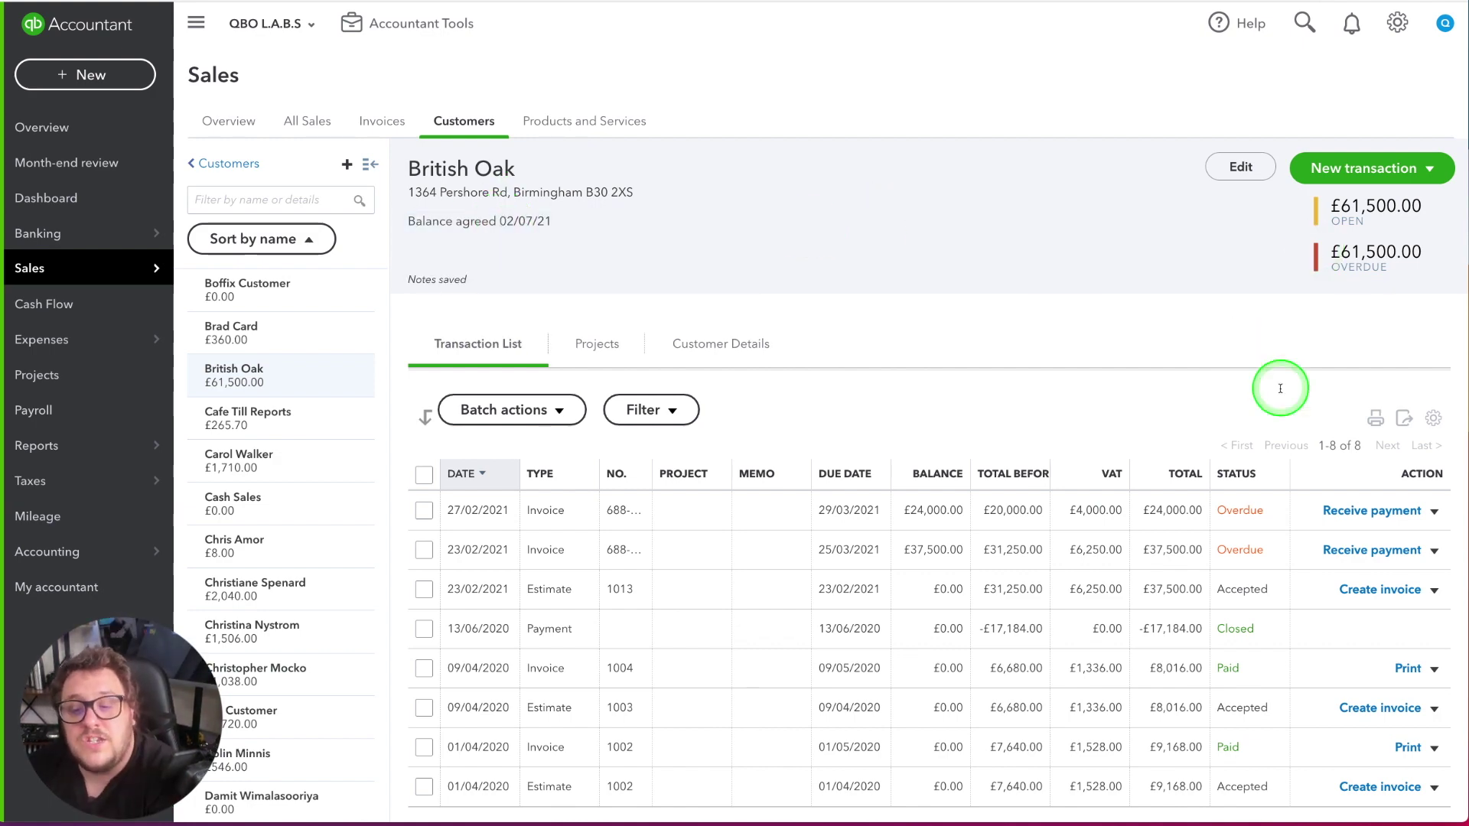
scroll(1279, 541, down, 1)
scroll(1260, 438, up, 1)
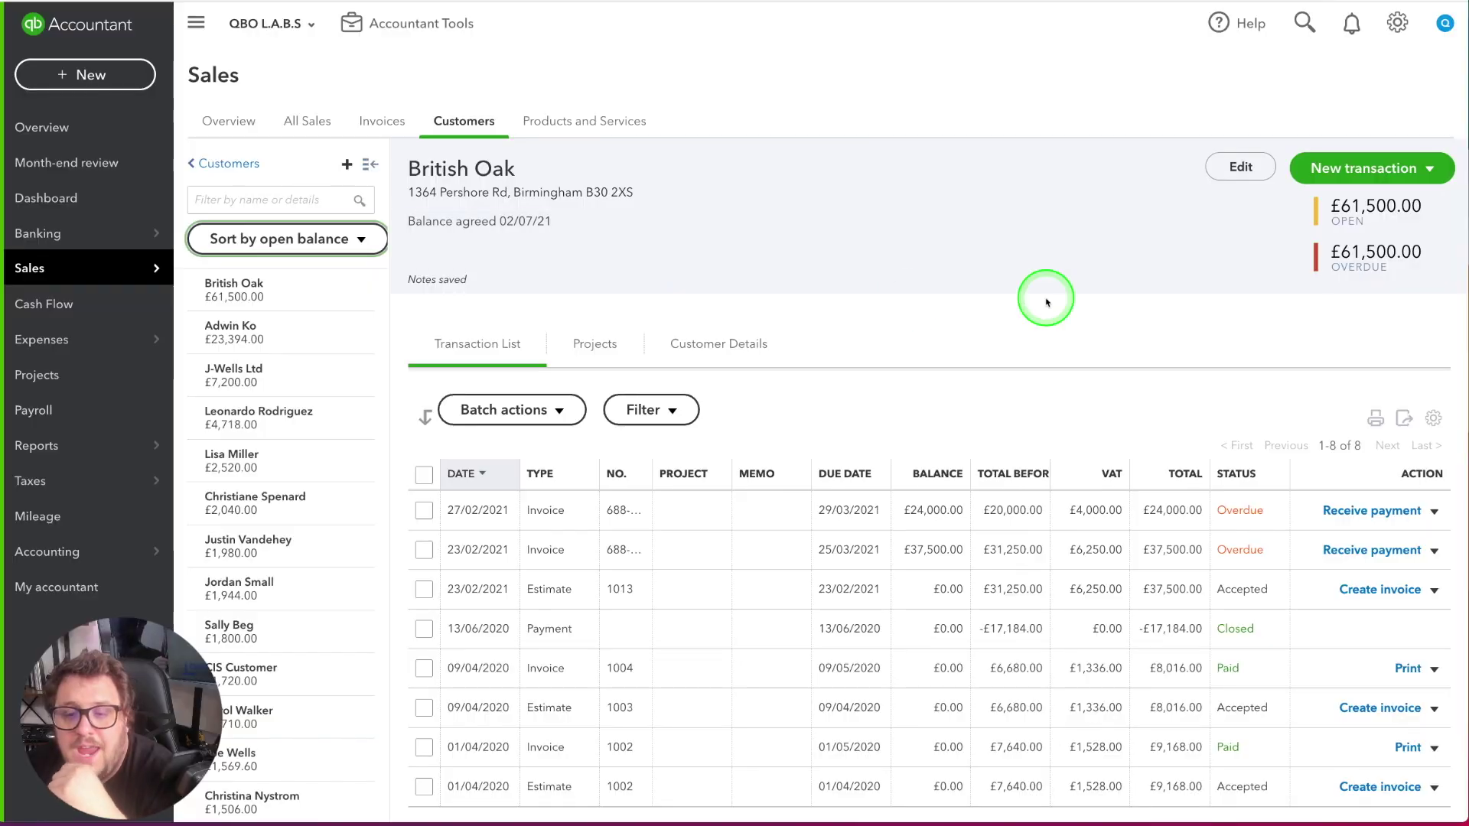
click(283, 239)
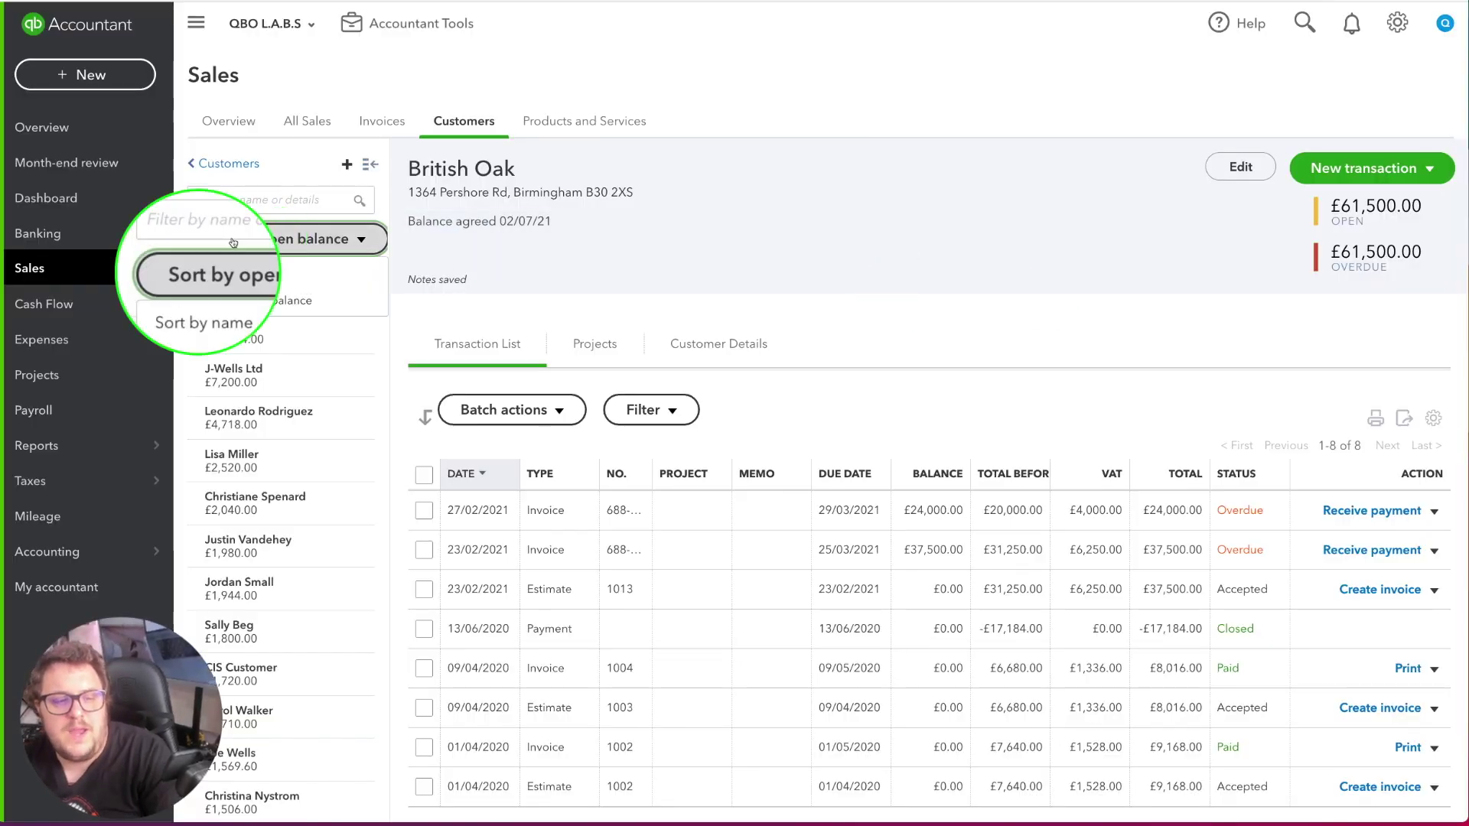
click(277, 244)
click(277, 243)
click(268, 277)
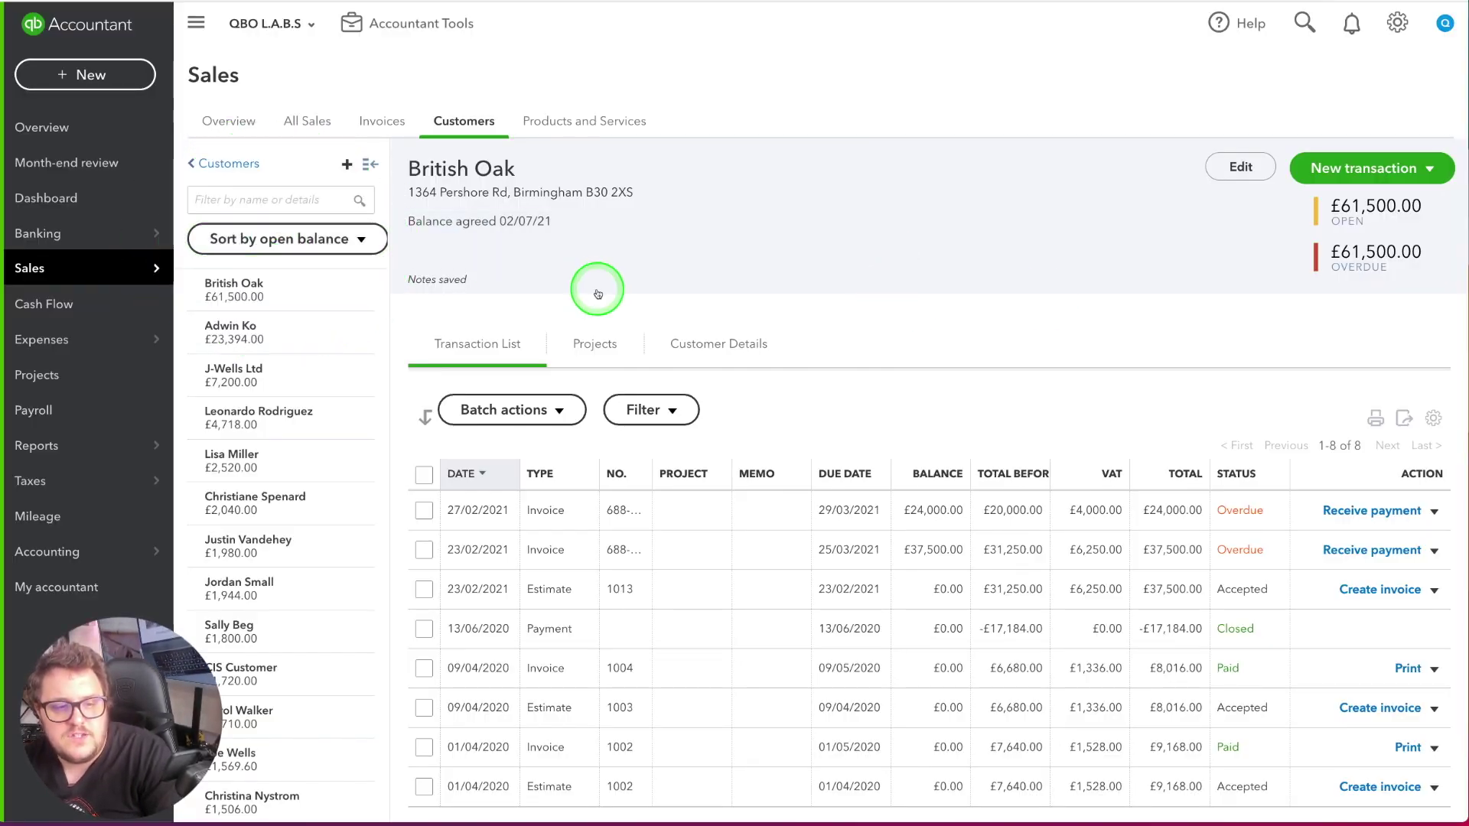
click(274, 326)
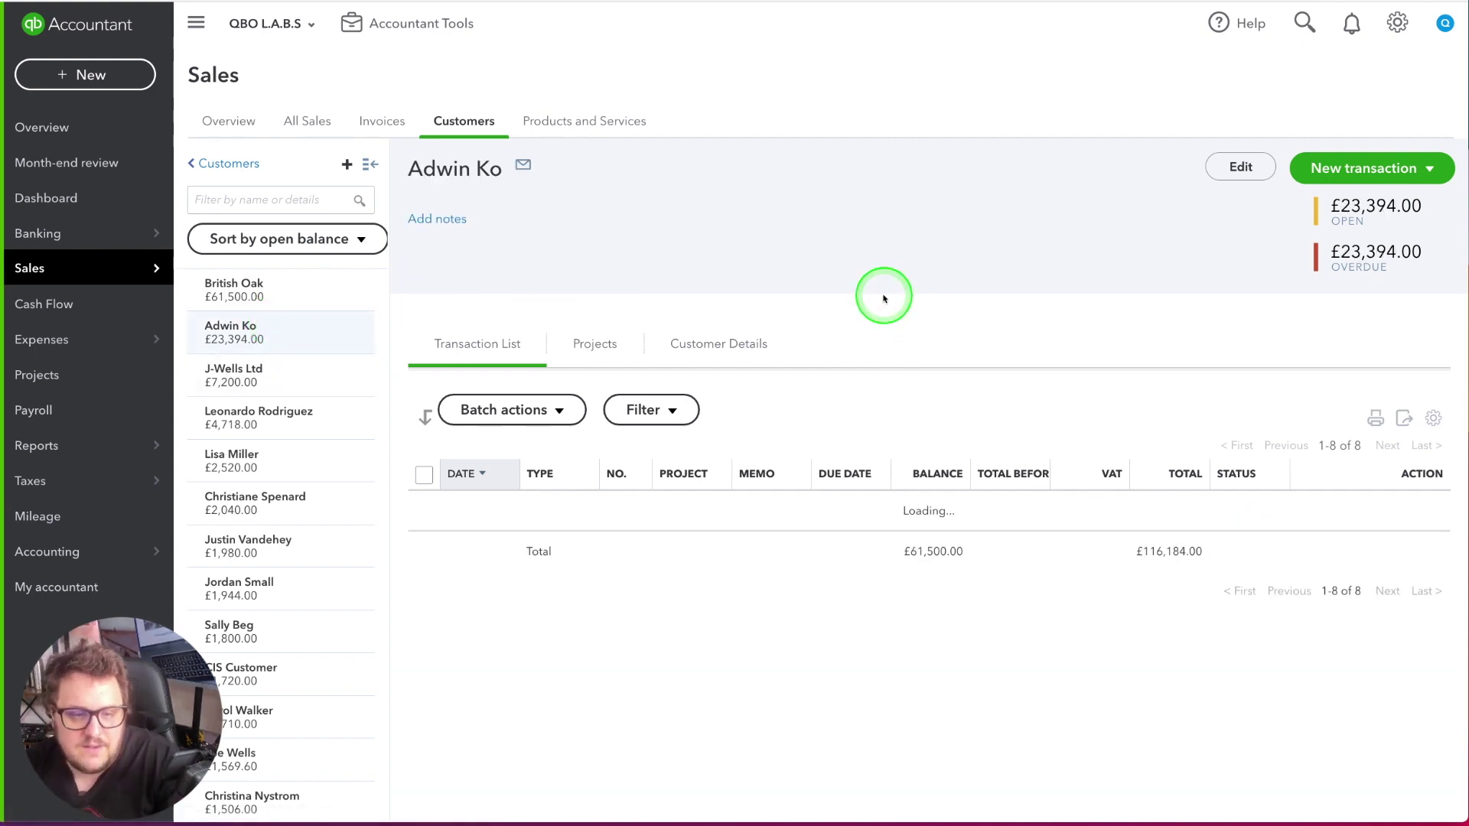
scroll(972, 406, down, 4)
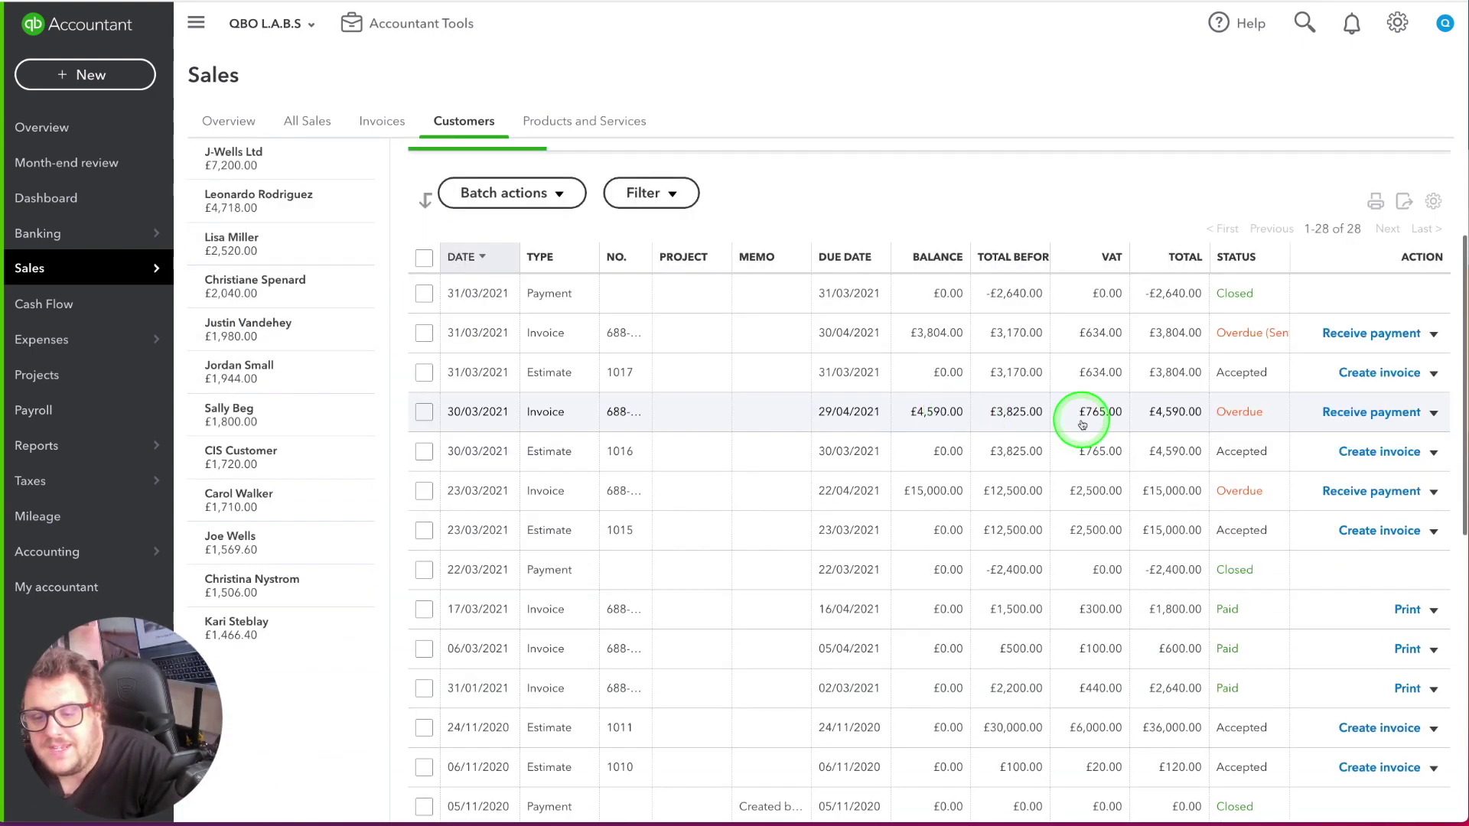
scroll(978, 409, up, 5)
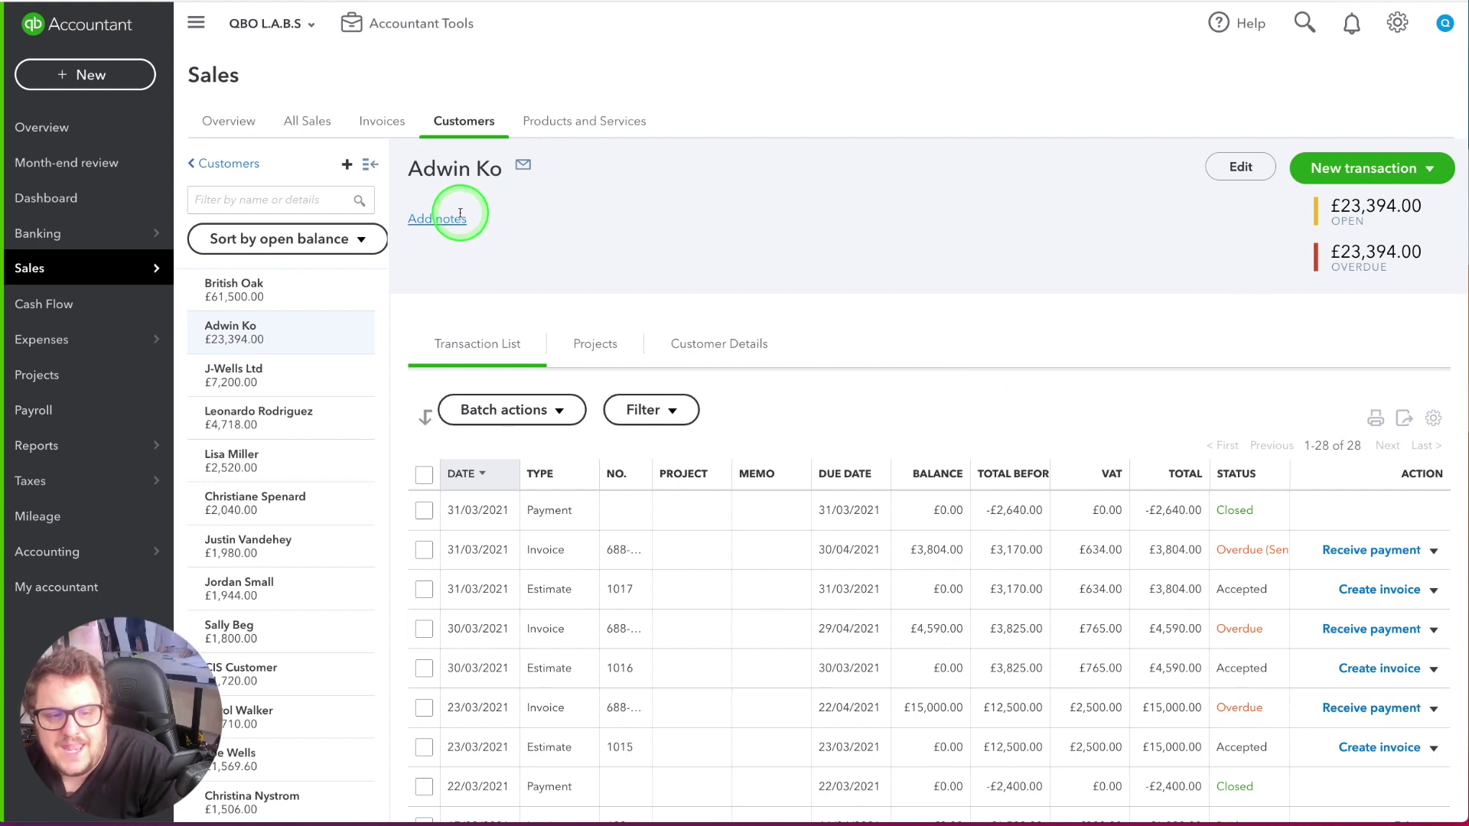
click(437, 220)
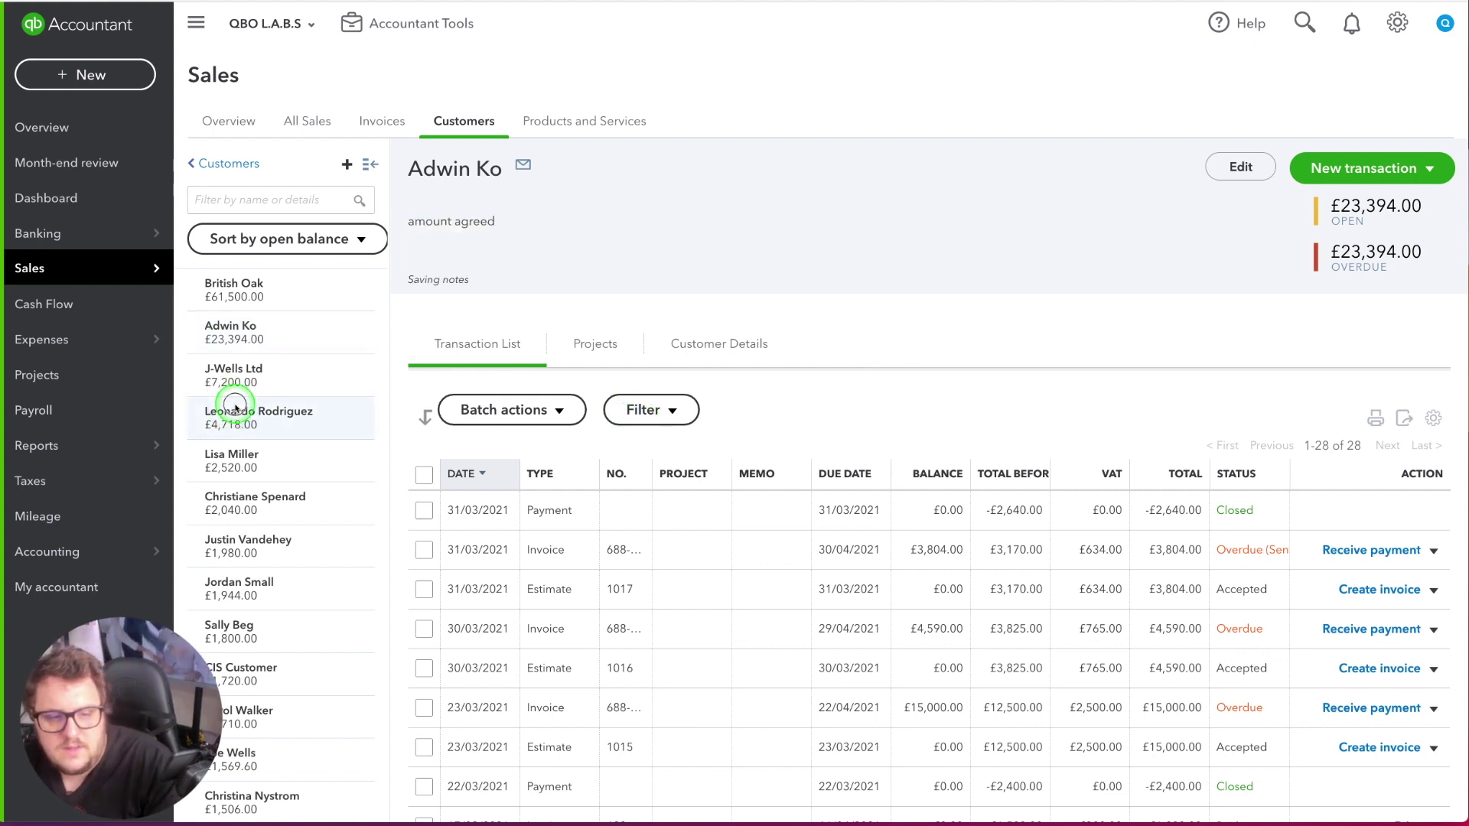
click(321, 366)
Add the note 'Client due to pay next week' to J-Wells Ltd's £7,200.00 overdue record.
click(455, 220)
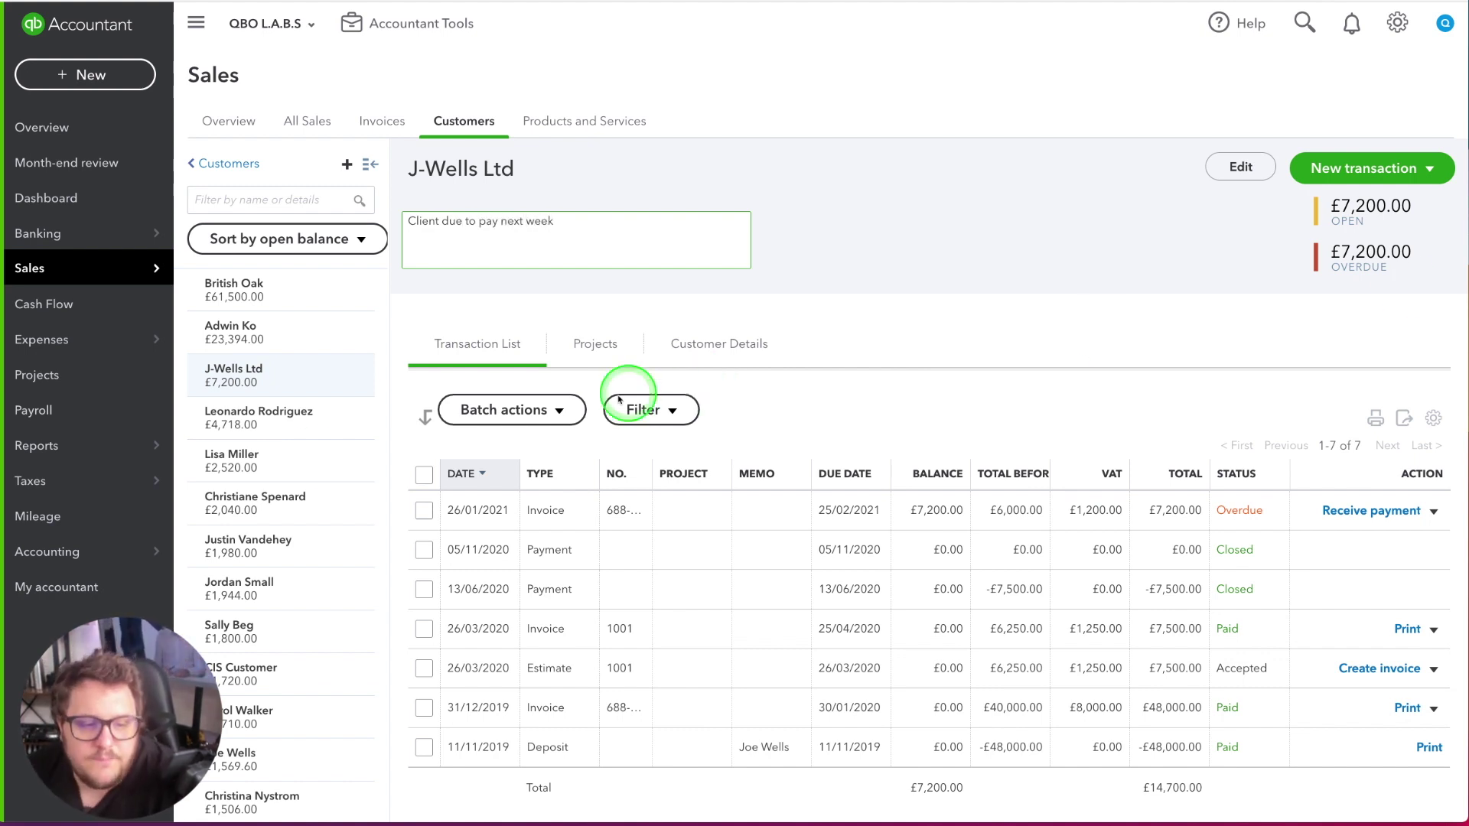
scroll(310, 536, down, 5)
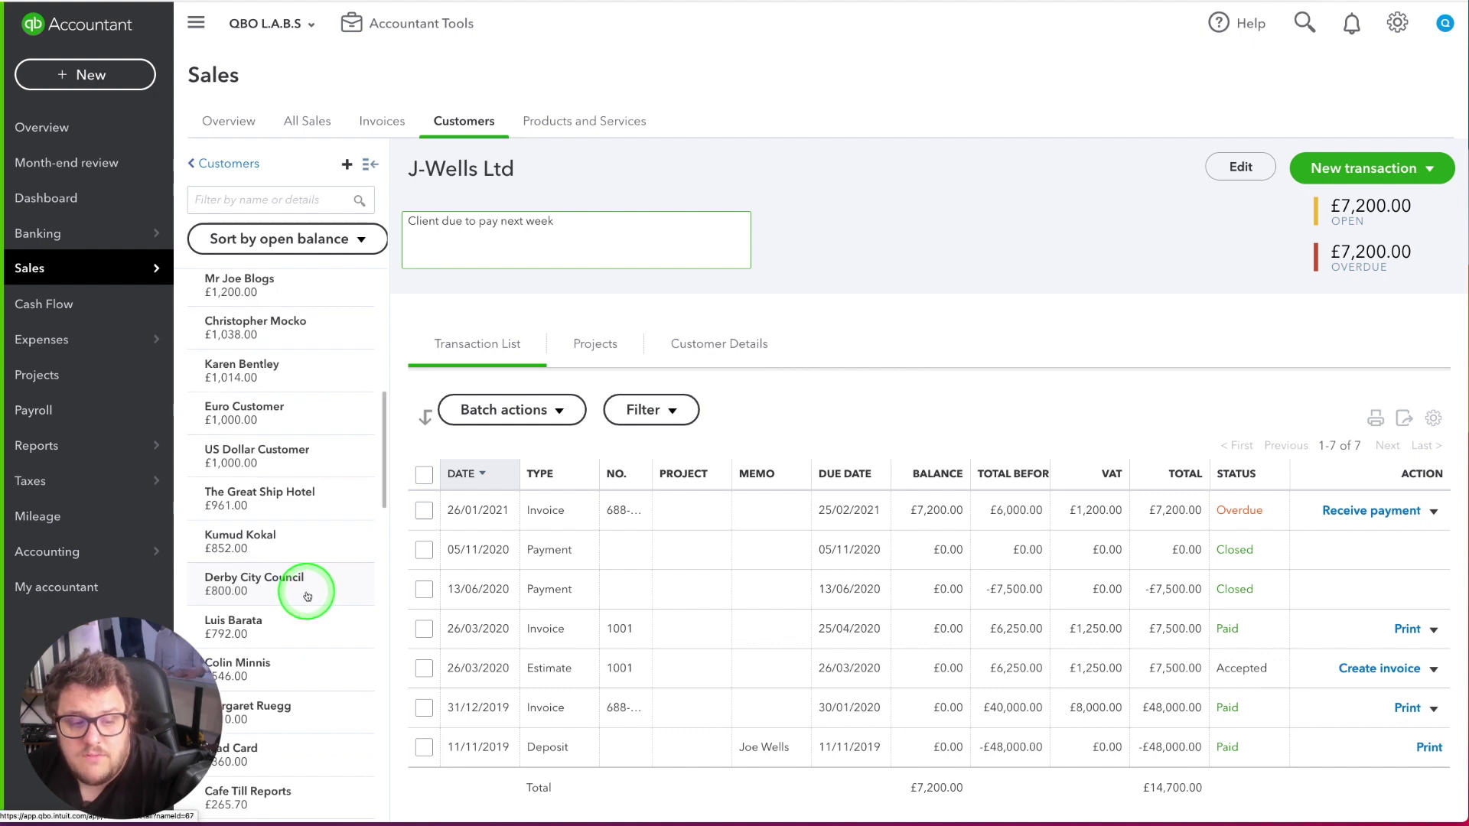
scroll(307, 596, up, 5)
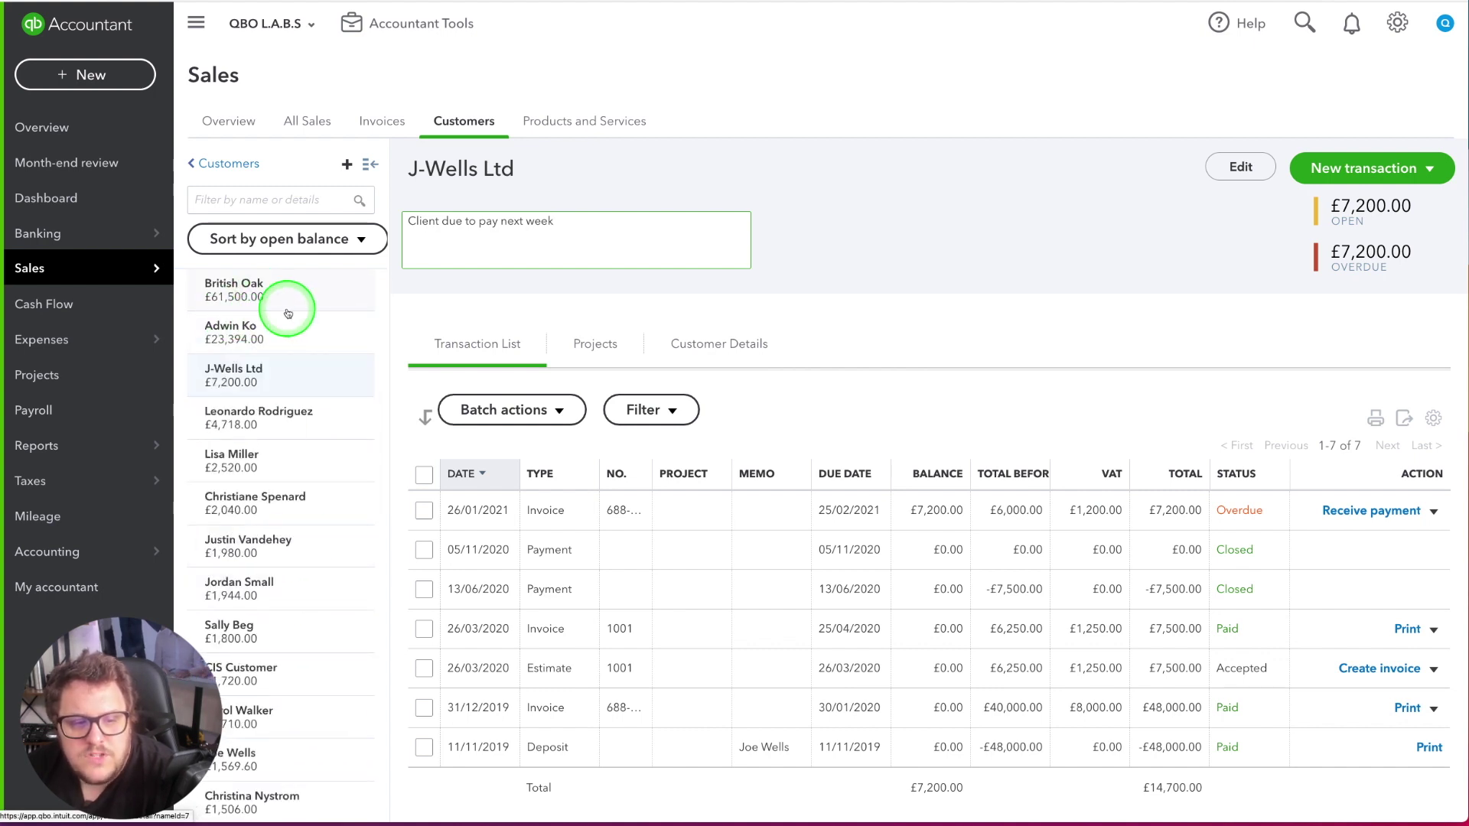
scroll(288, 314, down, 10)
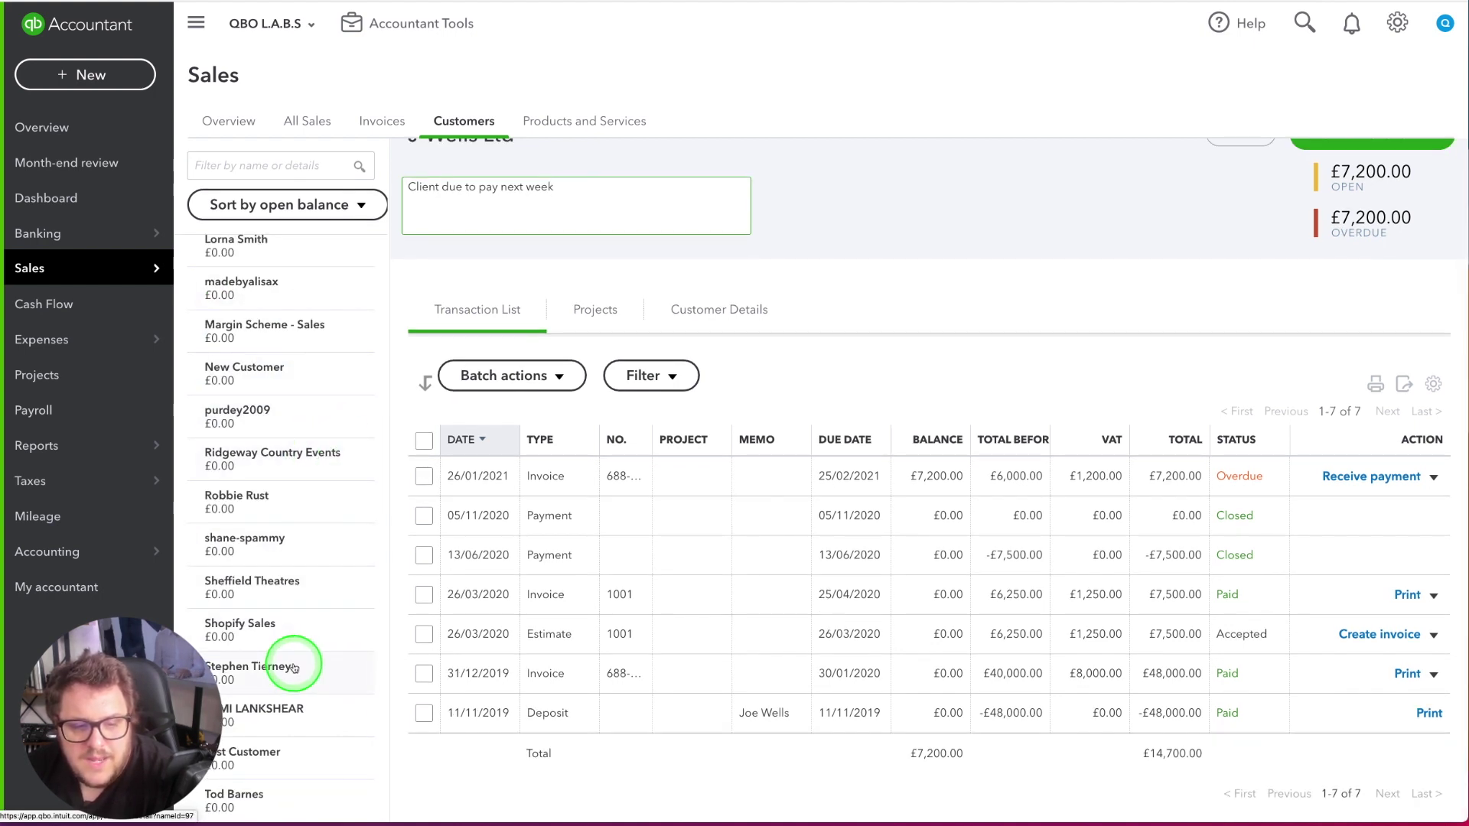
scroll(292, 650, up, 3)
scroll(292, 651, down, 3)
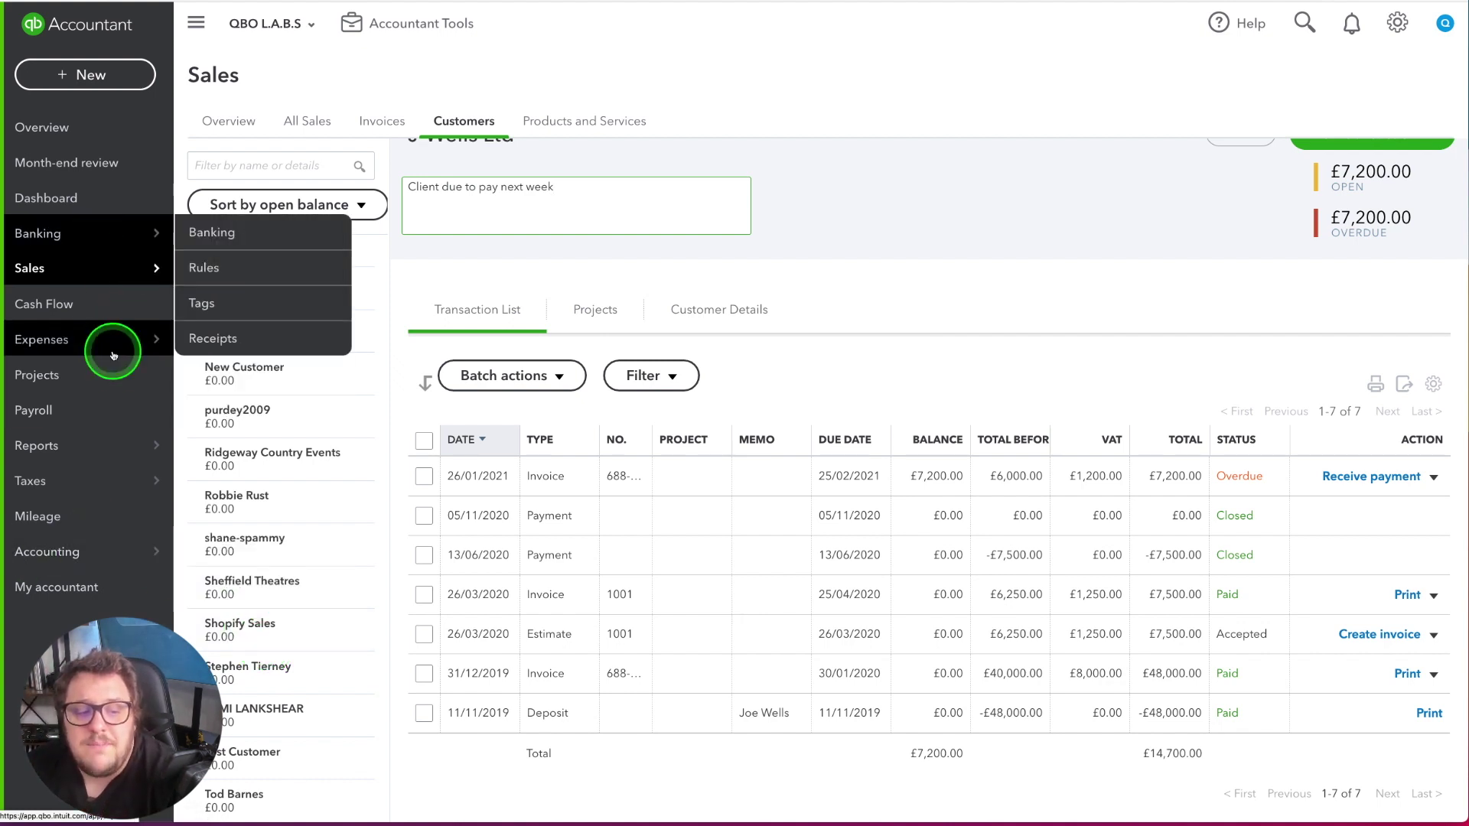
Sort the Suppliers list by open balance, largest first.
click(213, 374)
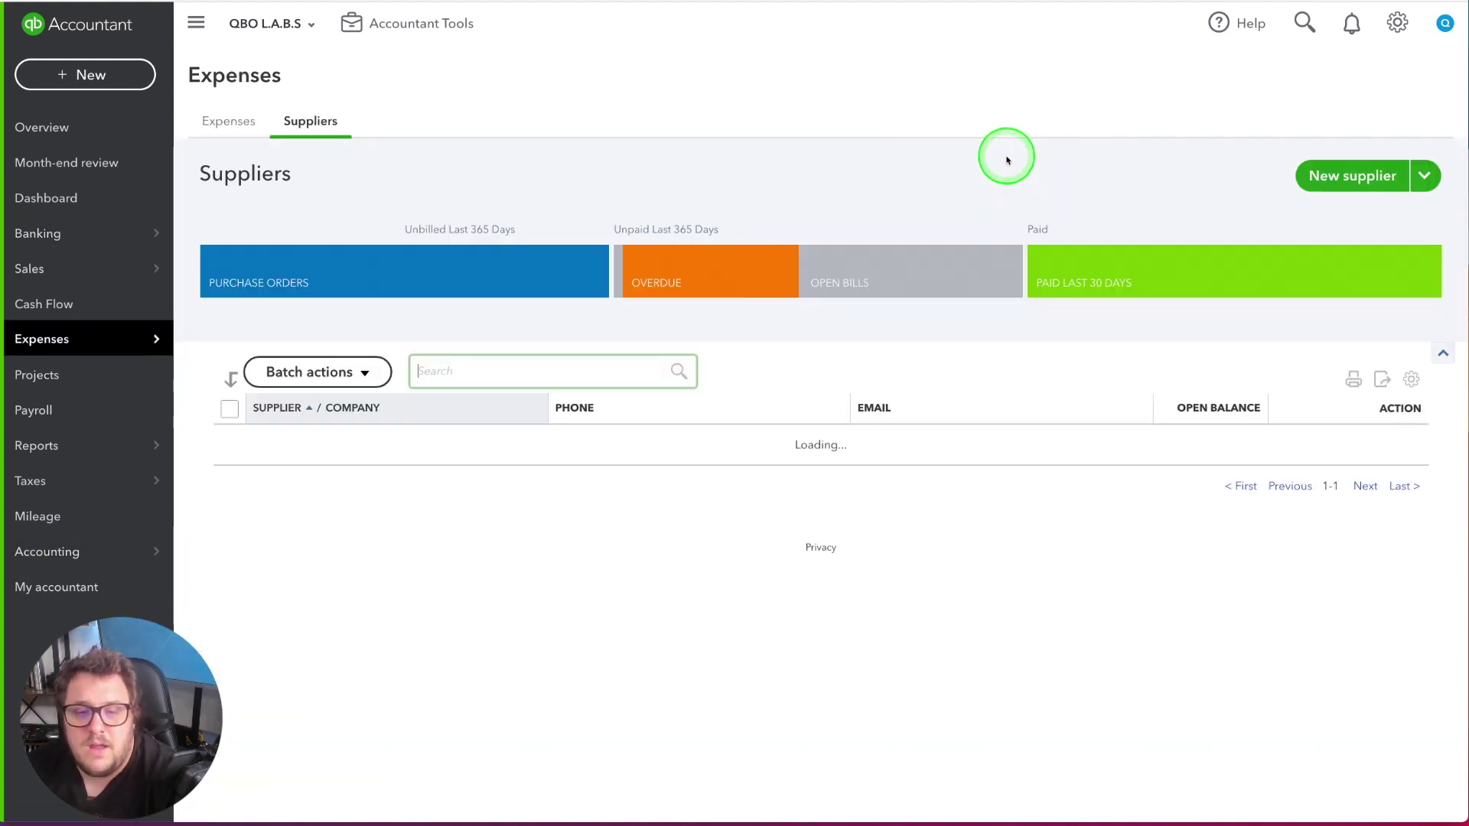
click(1220, 333)
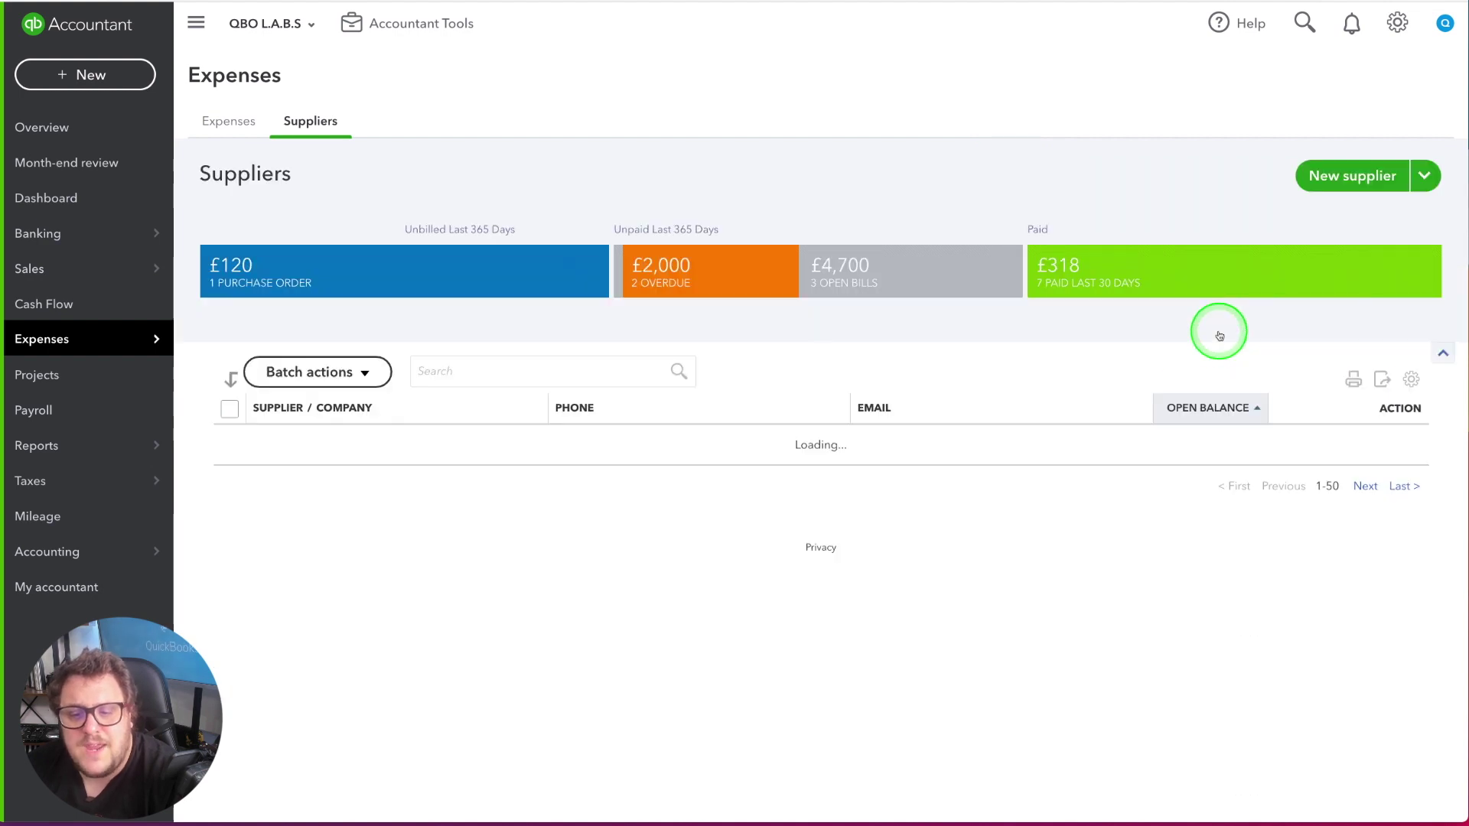
click(1222, 411)
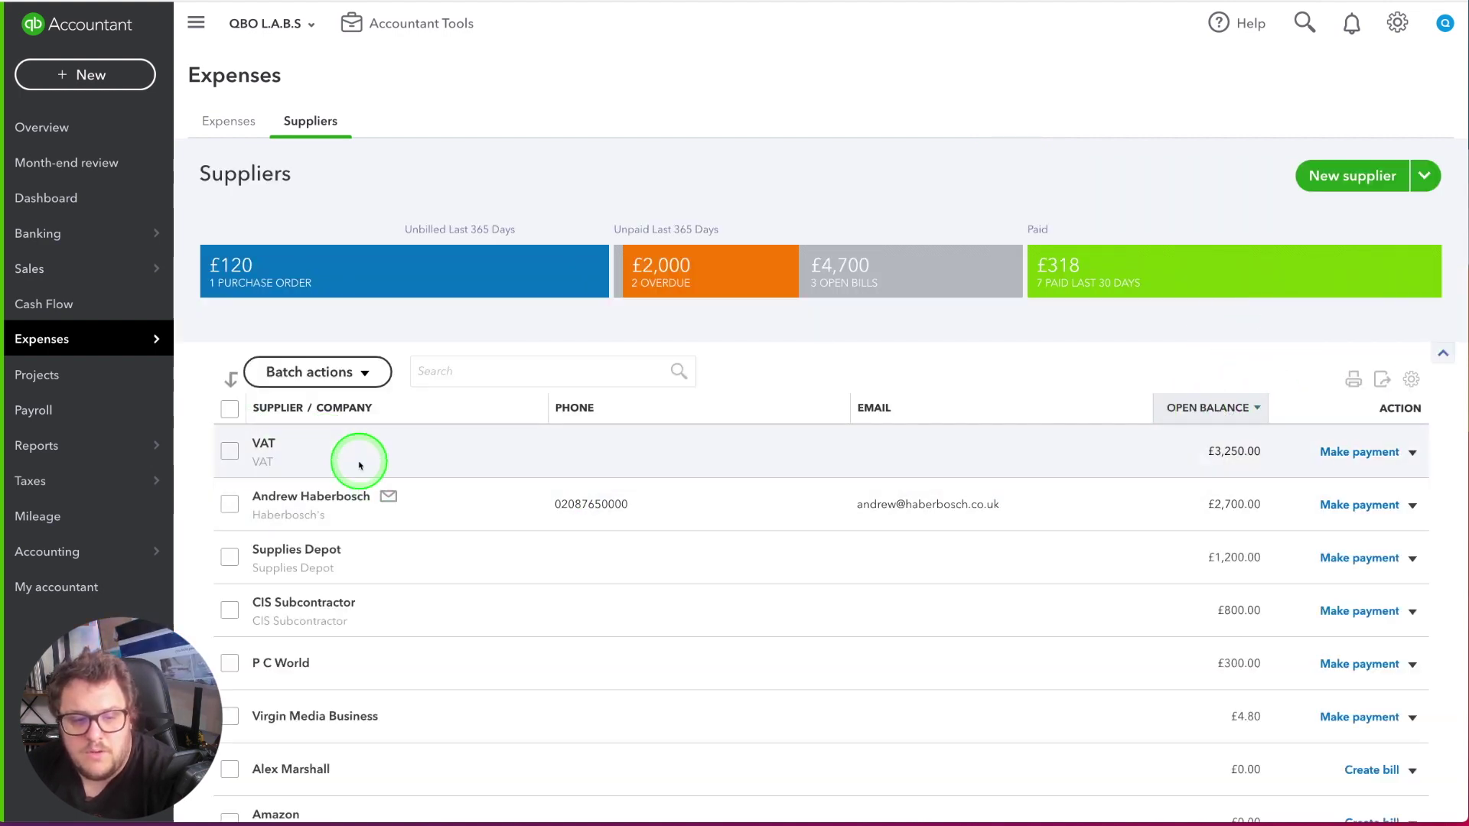
Save the note 'Looking into this balance' on the VAT supplier, then open the £2,700 supplier.
click(262, 448)
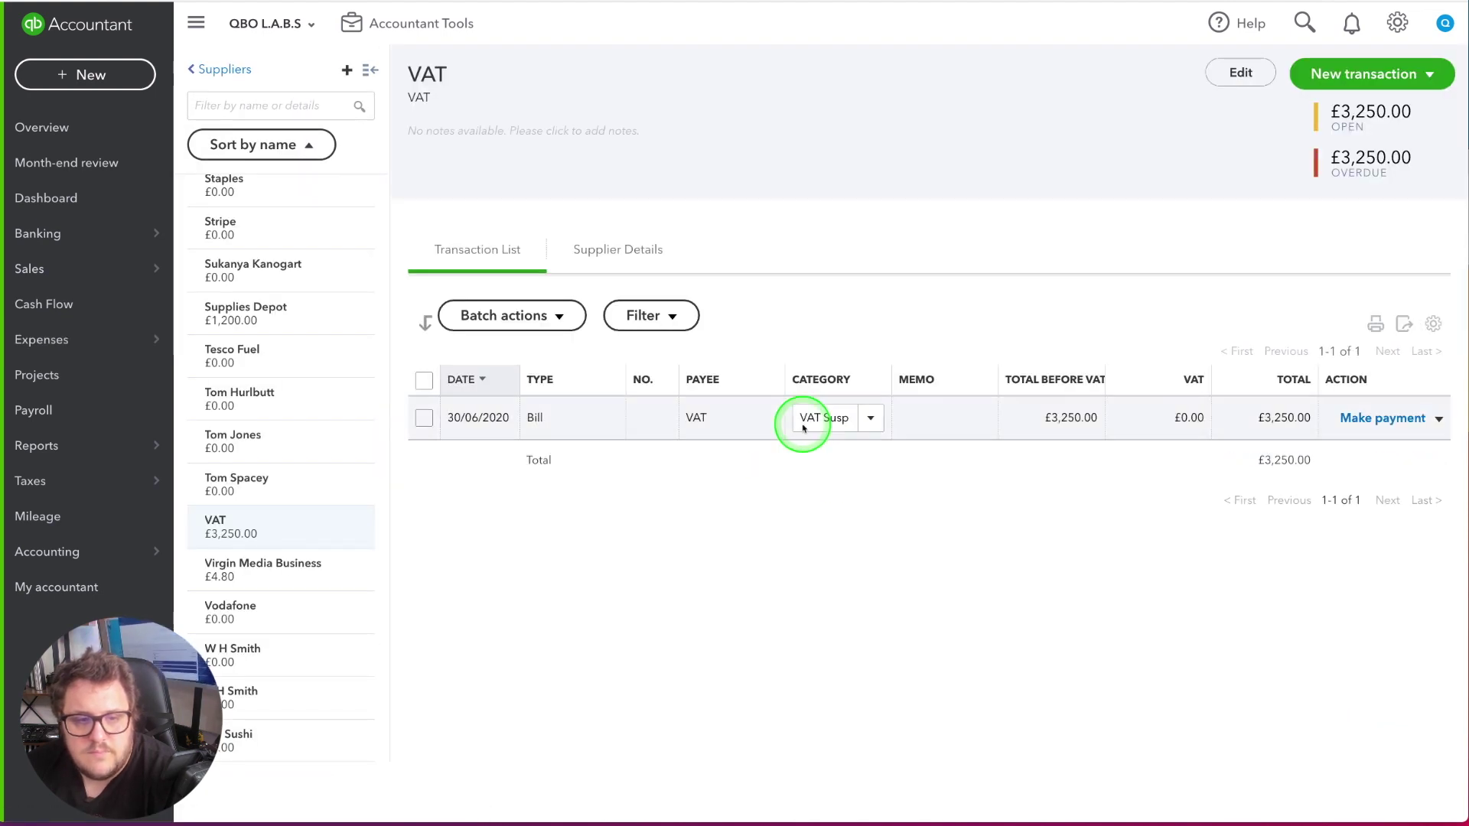
click(244, 143)
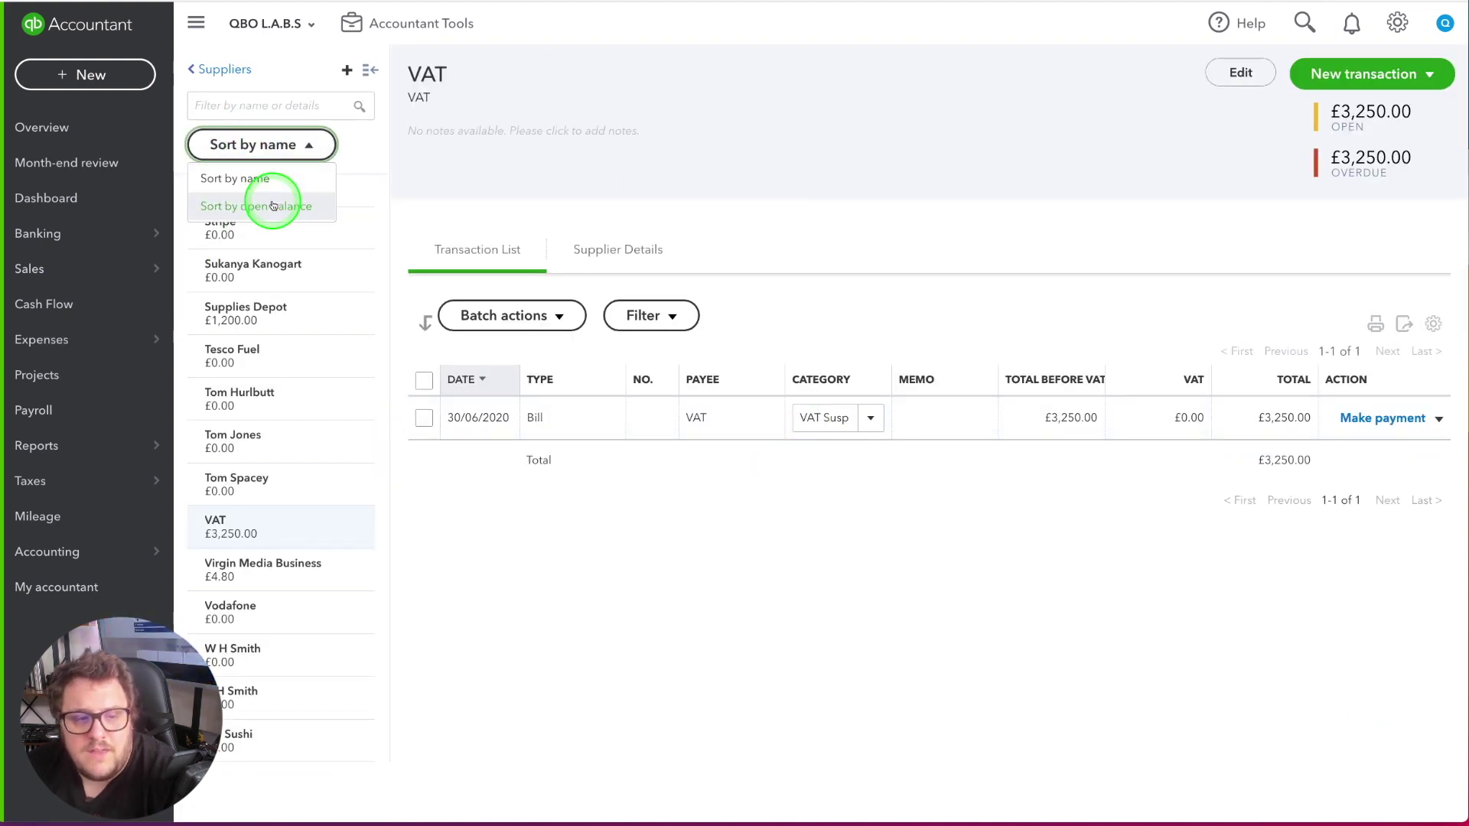
click(329, 205)
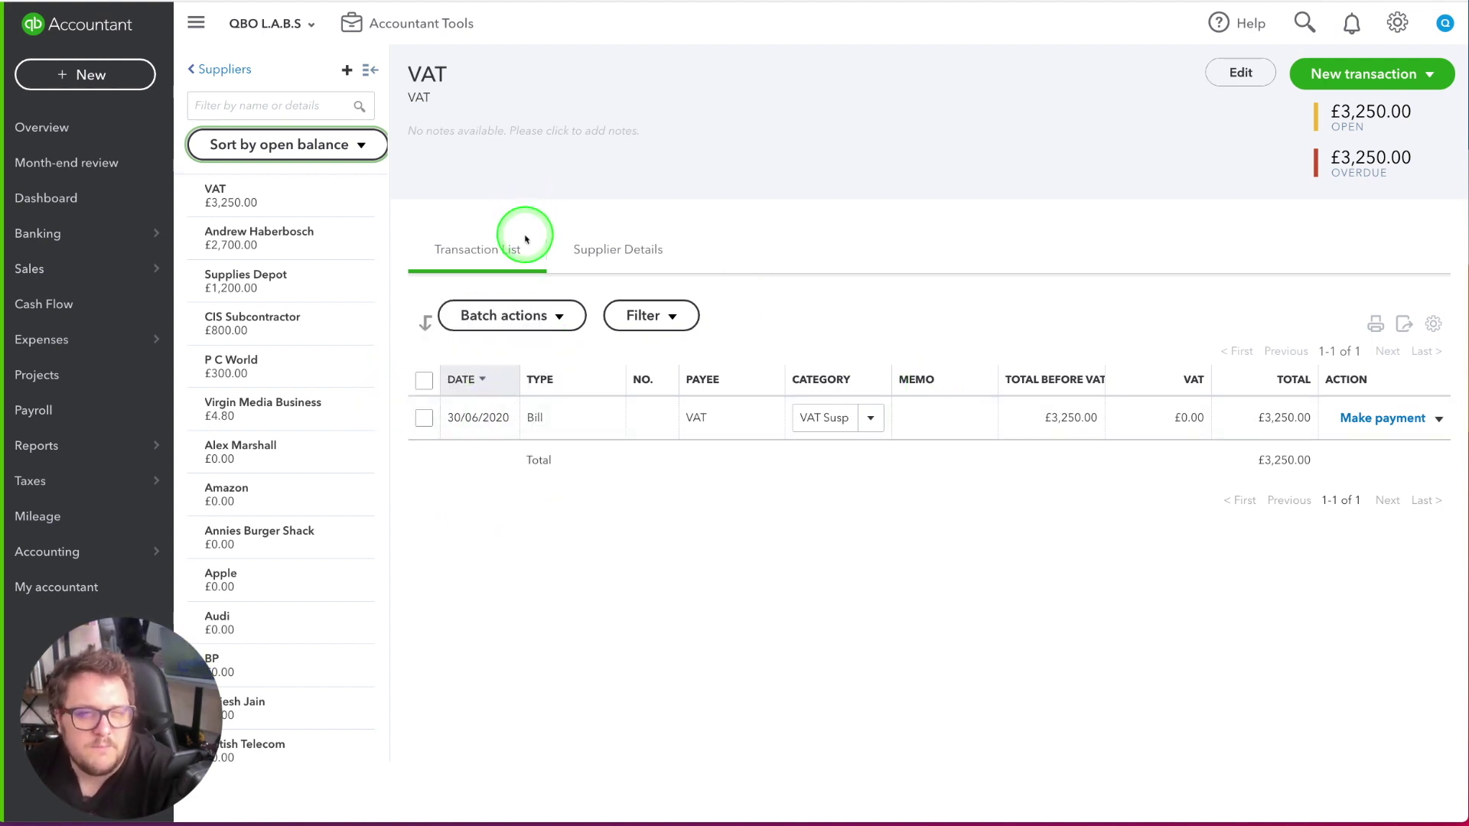
click(845, 165)
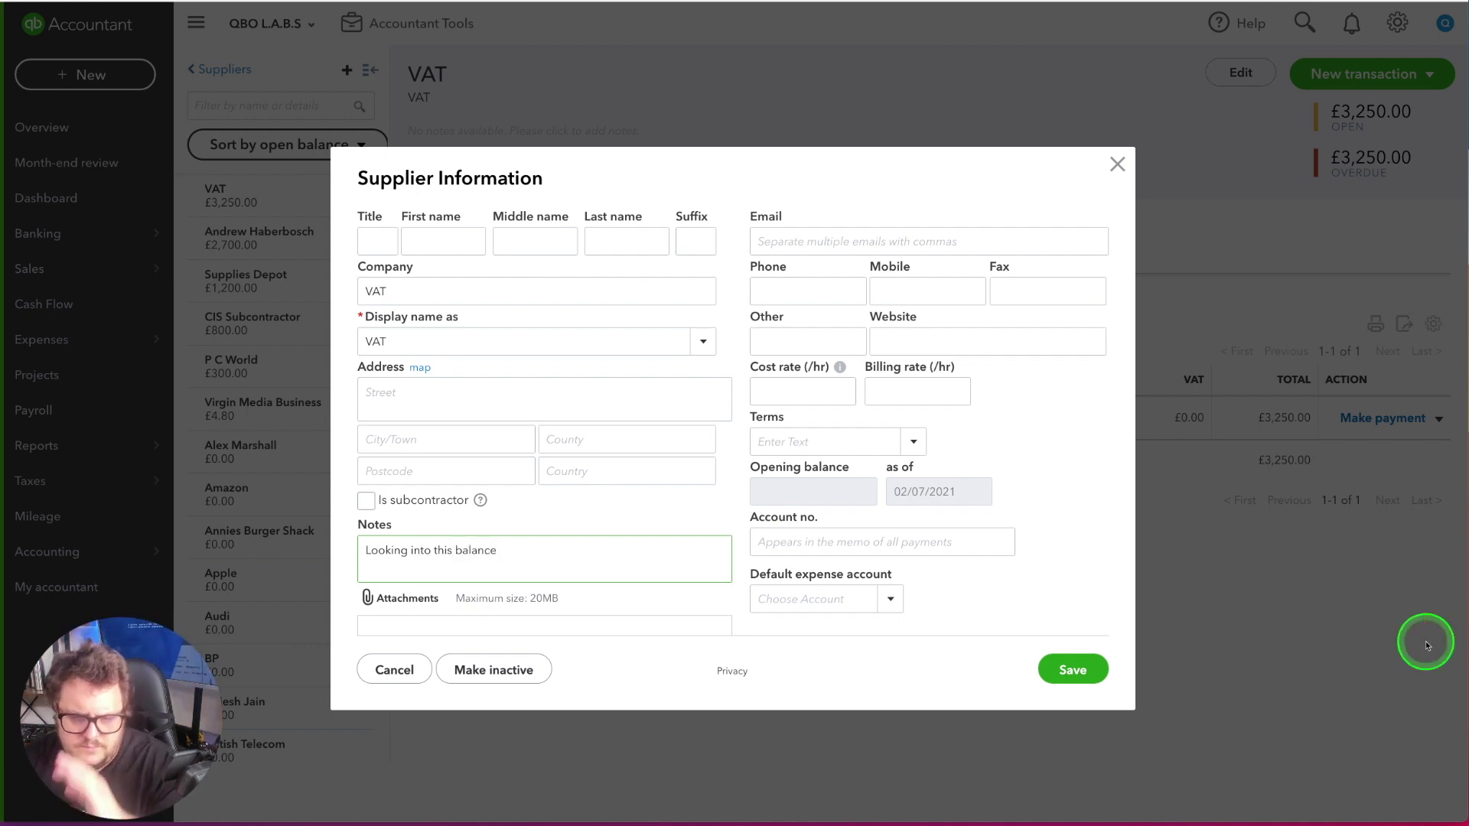
click(1073, 670)
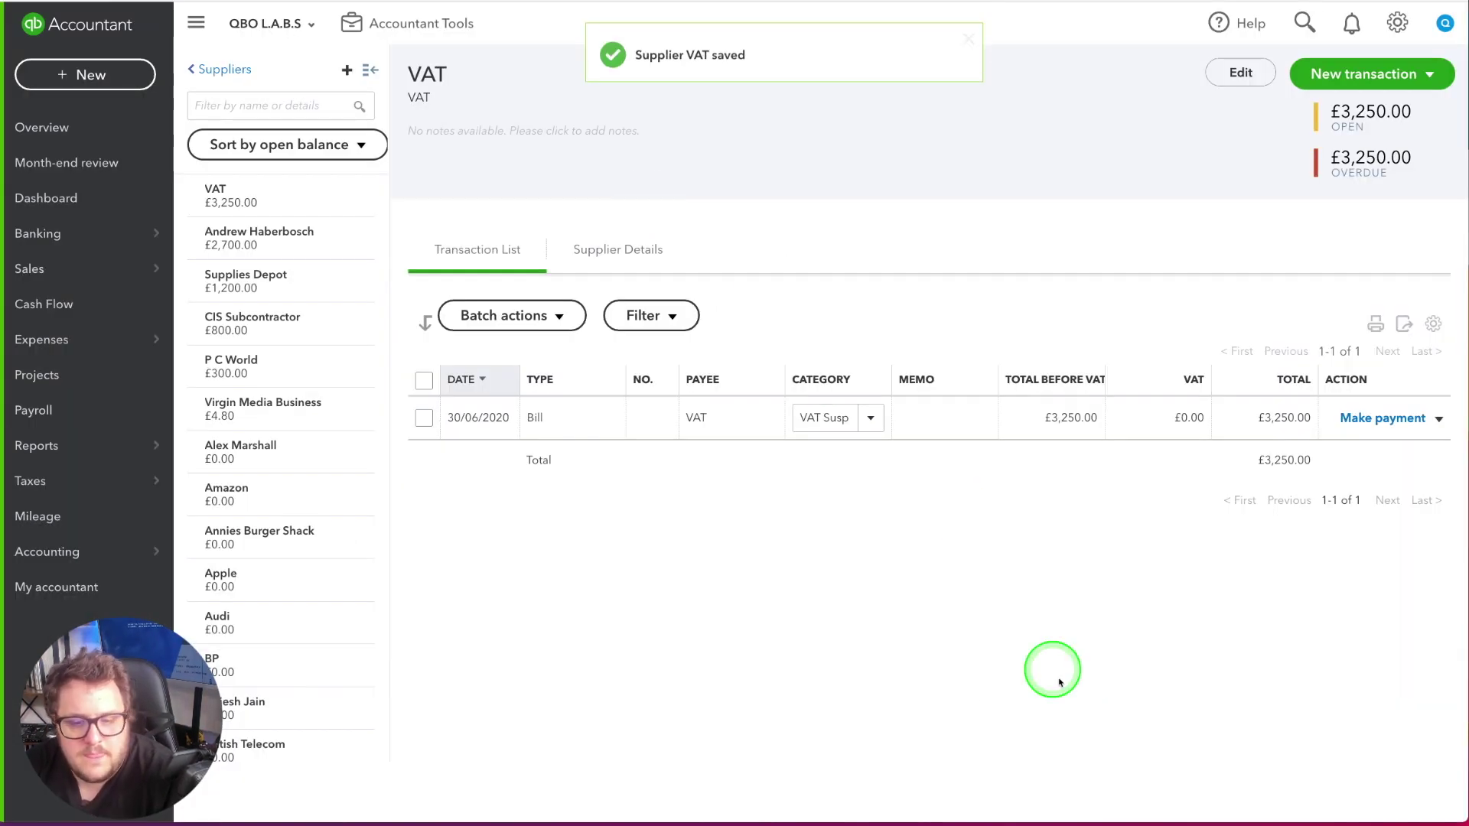
click(260, 237)
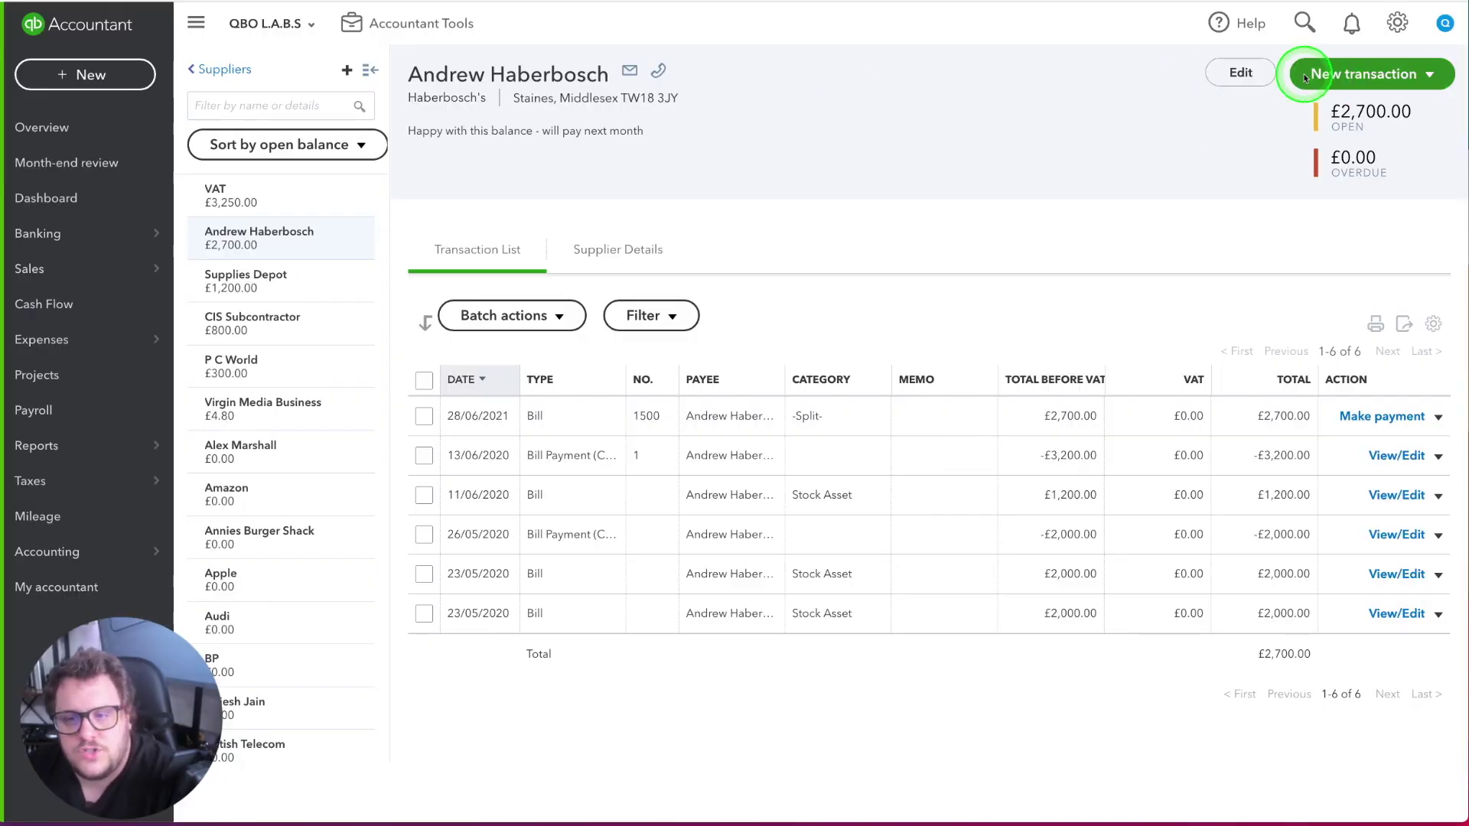
Run the Stock Take Worksheet report showing quantities on hand.
click(54, 201)
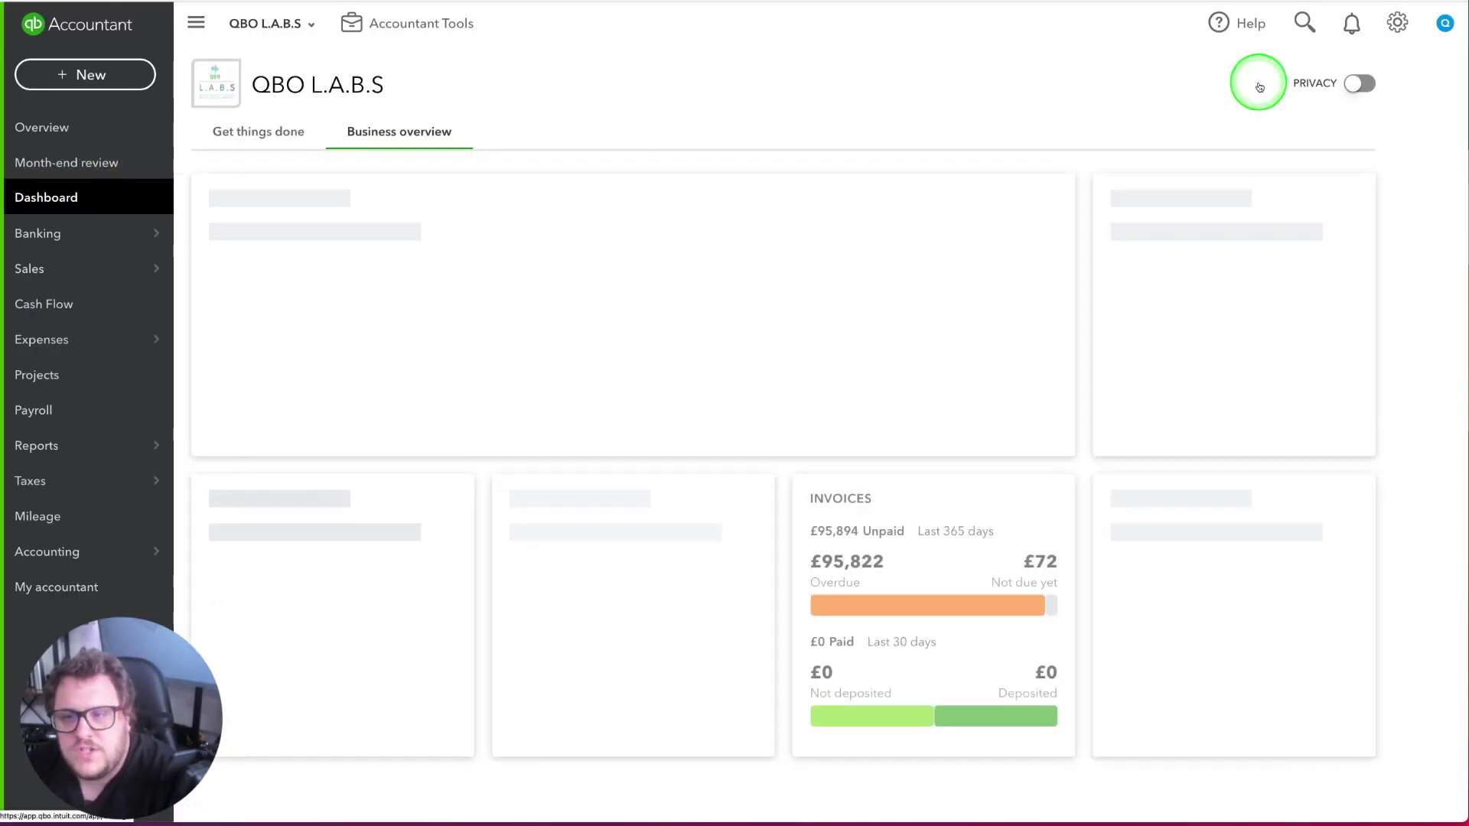
click(88, 73)
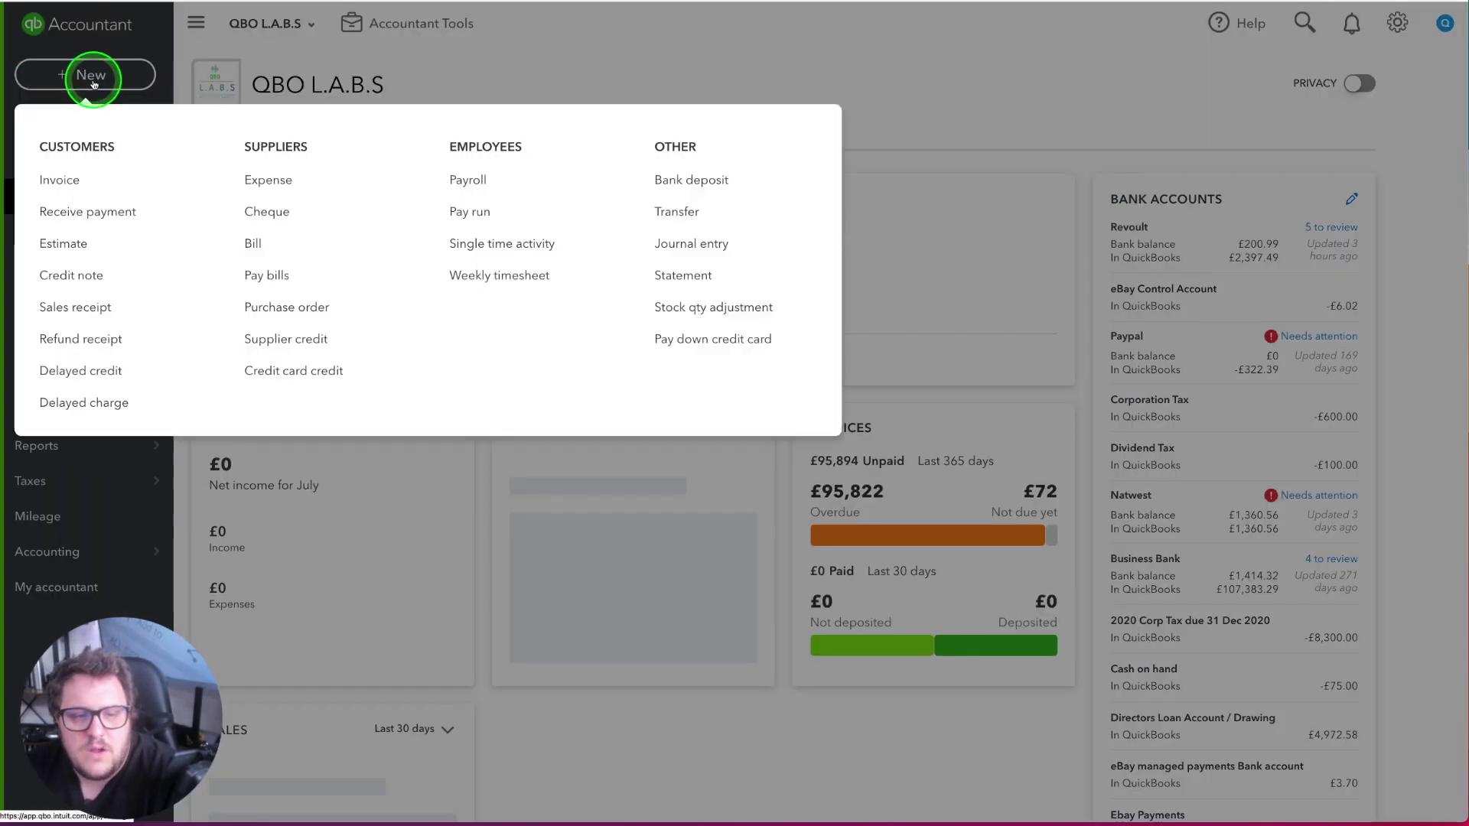
click(61, 196)
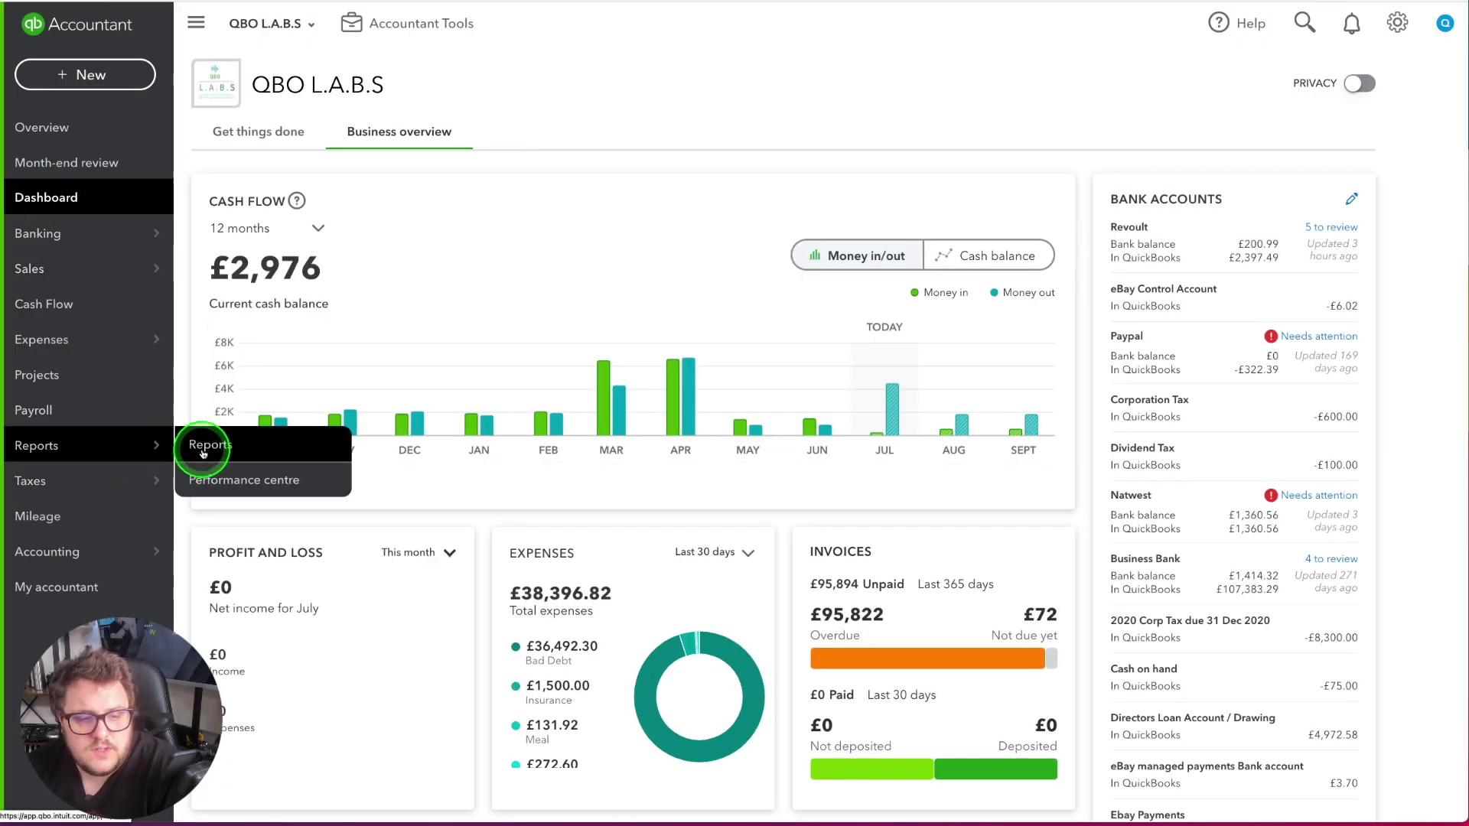
click(206, 445)
scroll(723, 469, down, 10)
scroll(723, 469, up, 1)
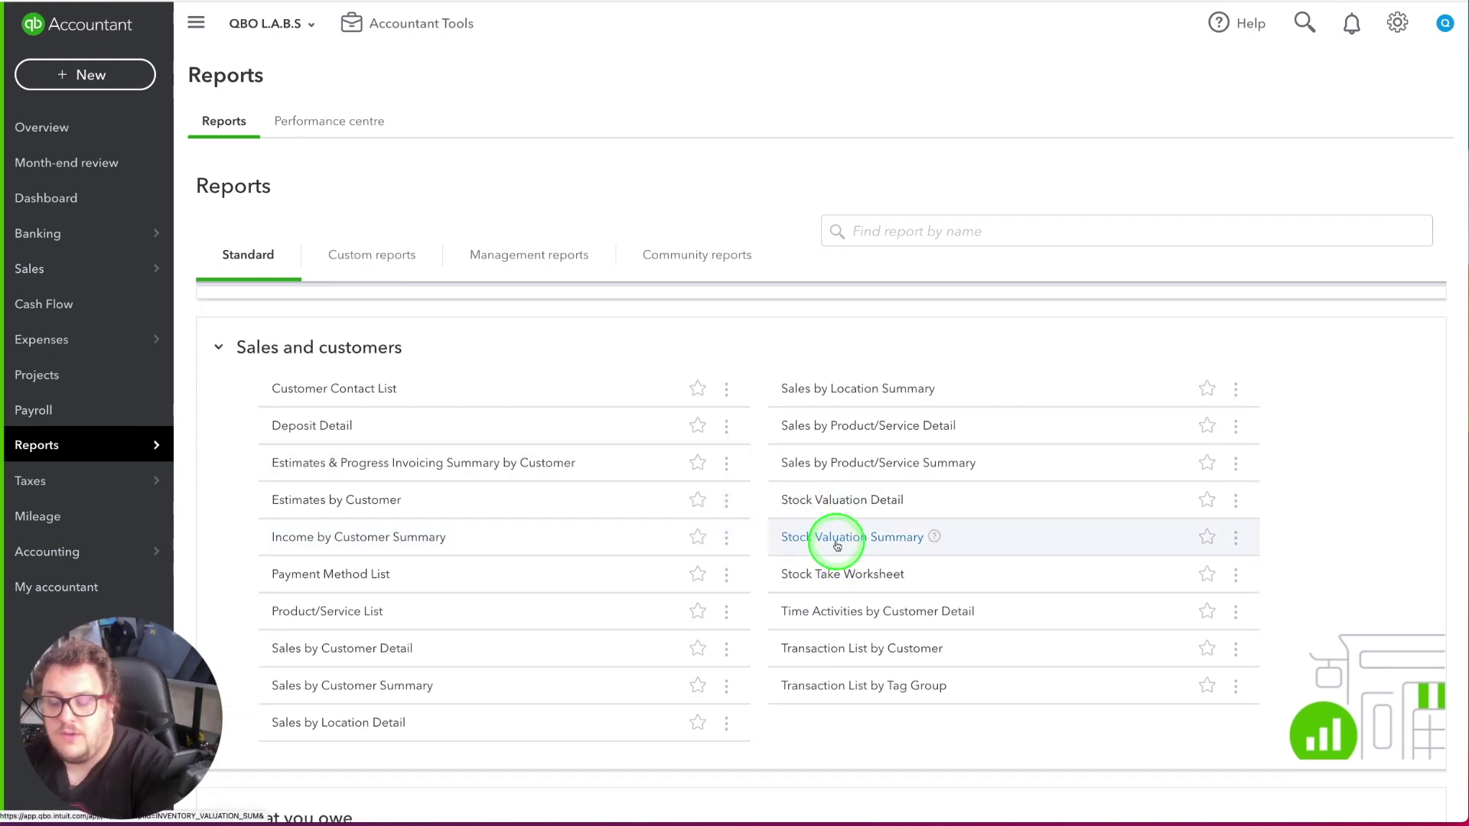
click(860, 575)
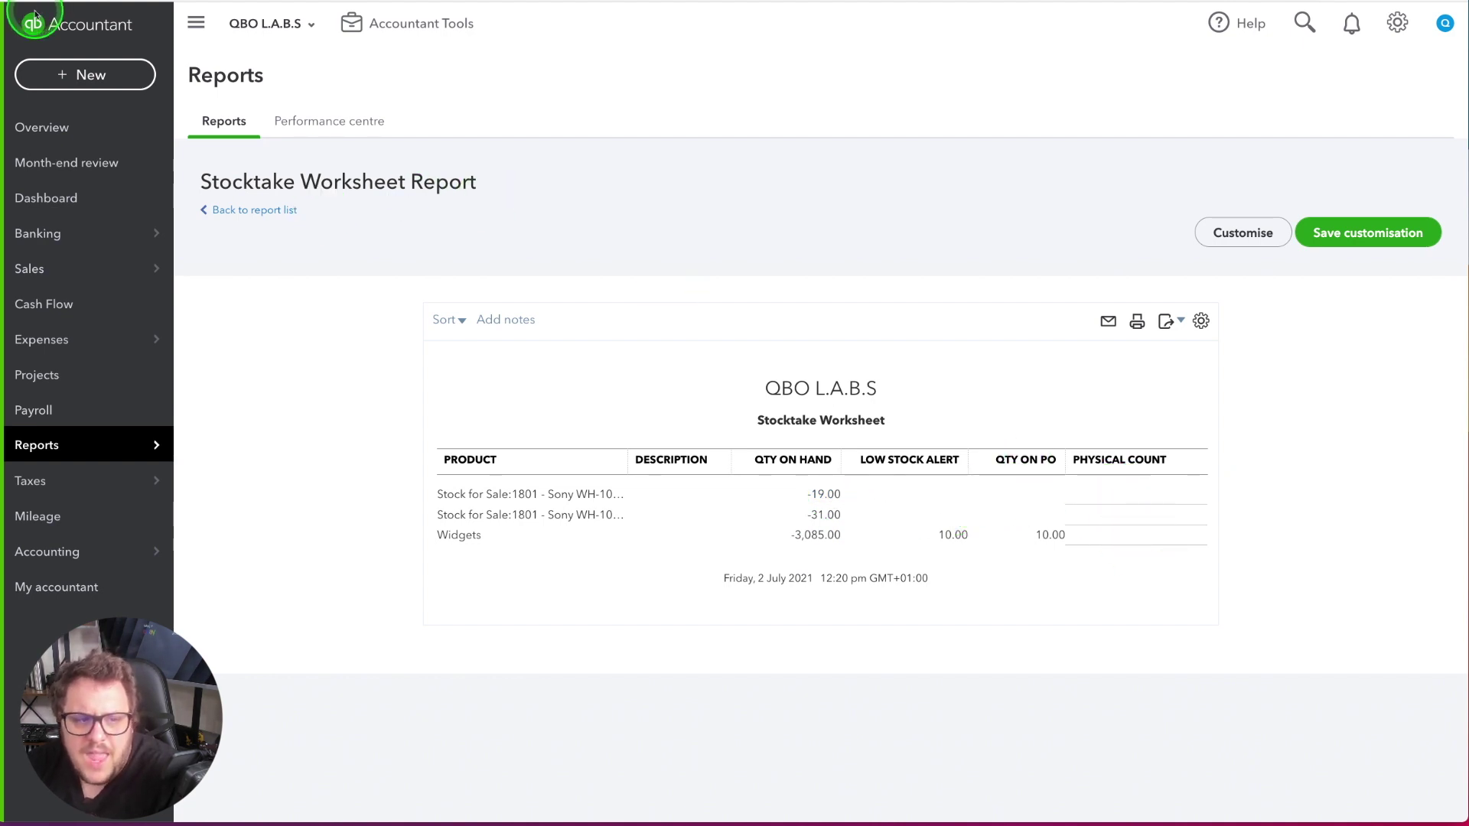
Start a new stock quantity adjustment, then discard it without saving.
click(73, 75)
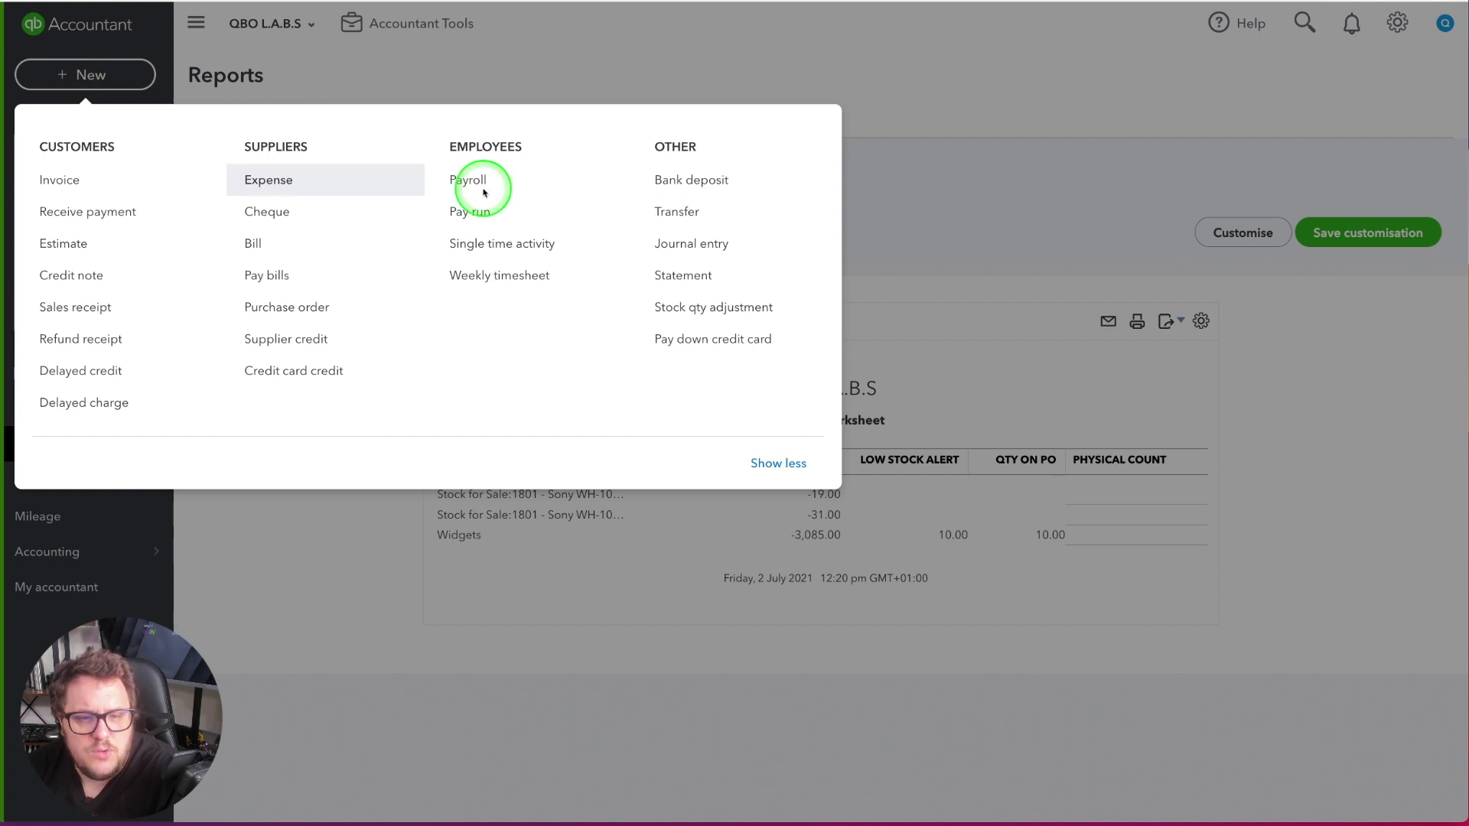
click(722, 310)
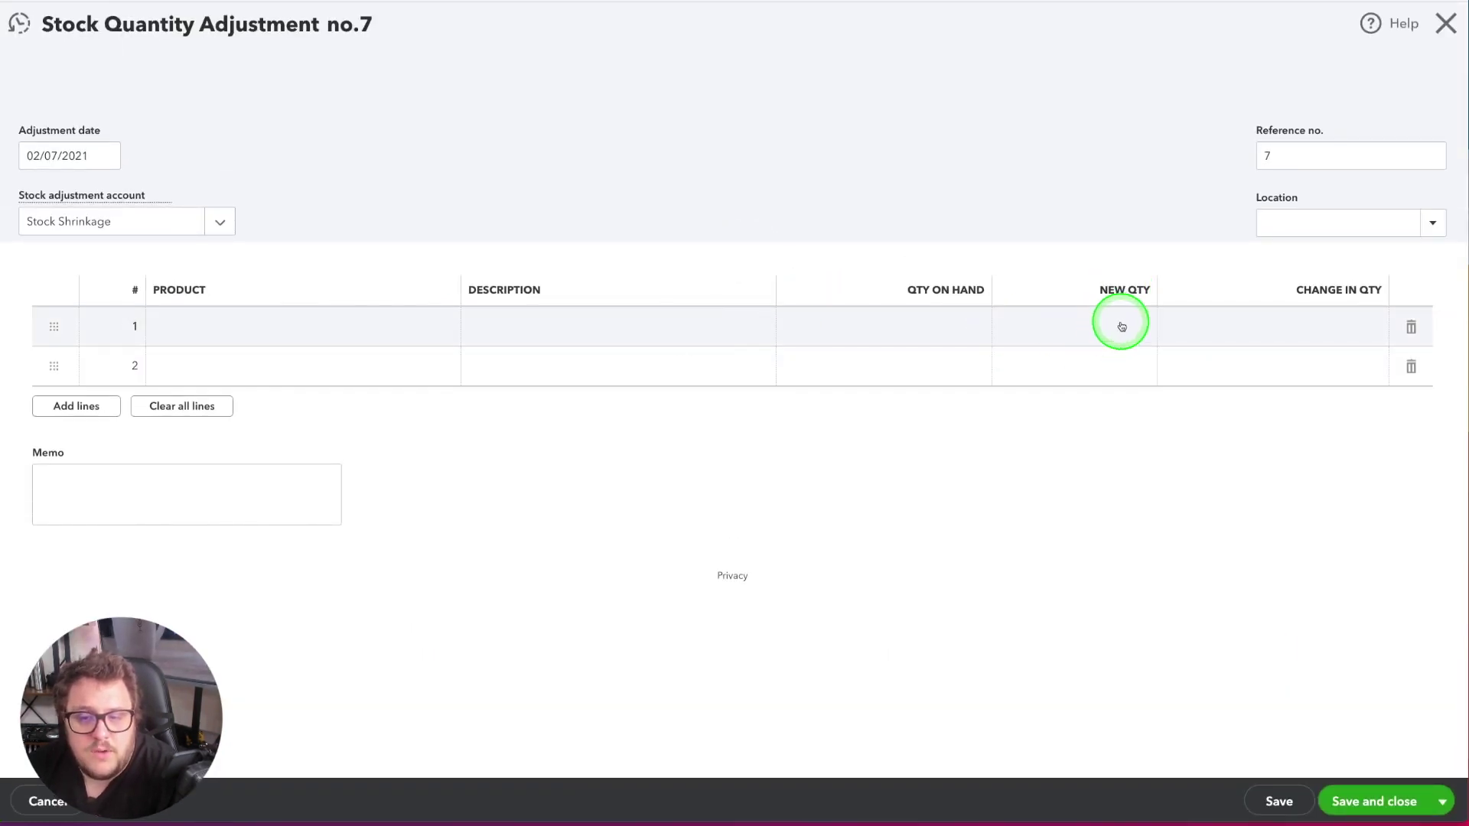
click(984, 336)
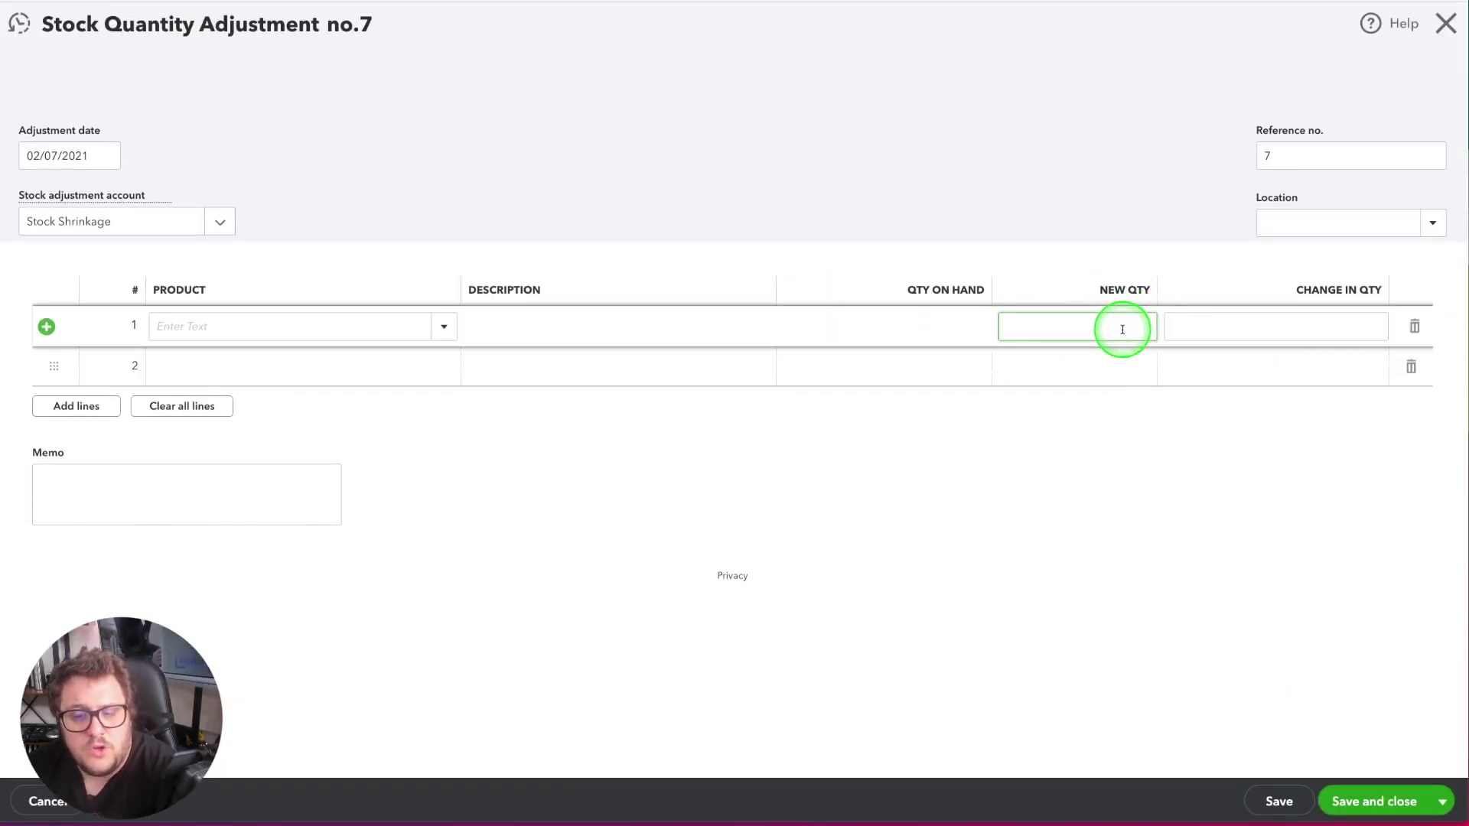
click(1253, 323)
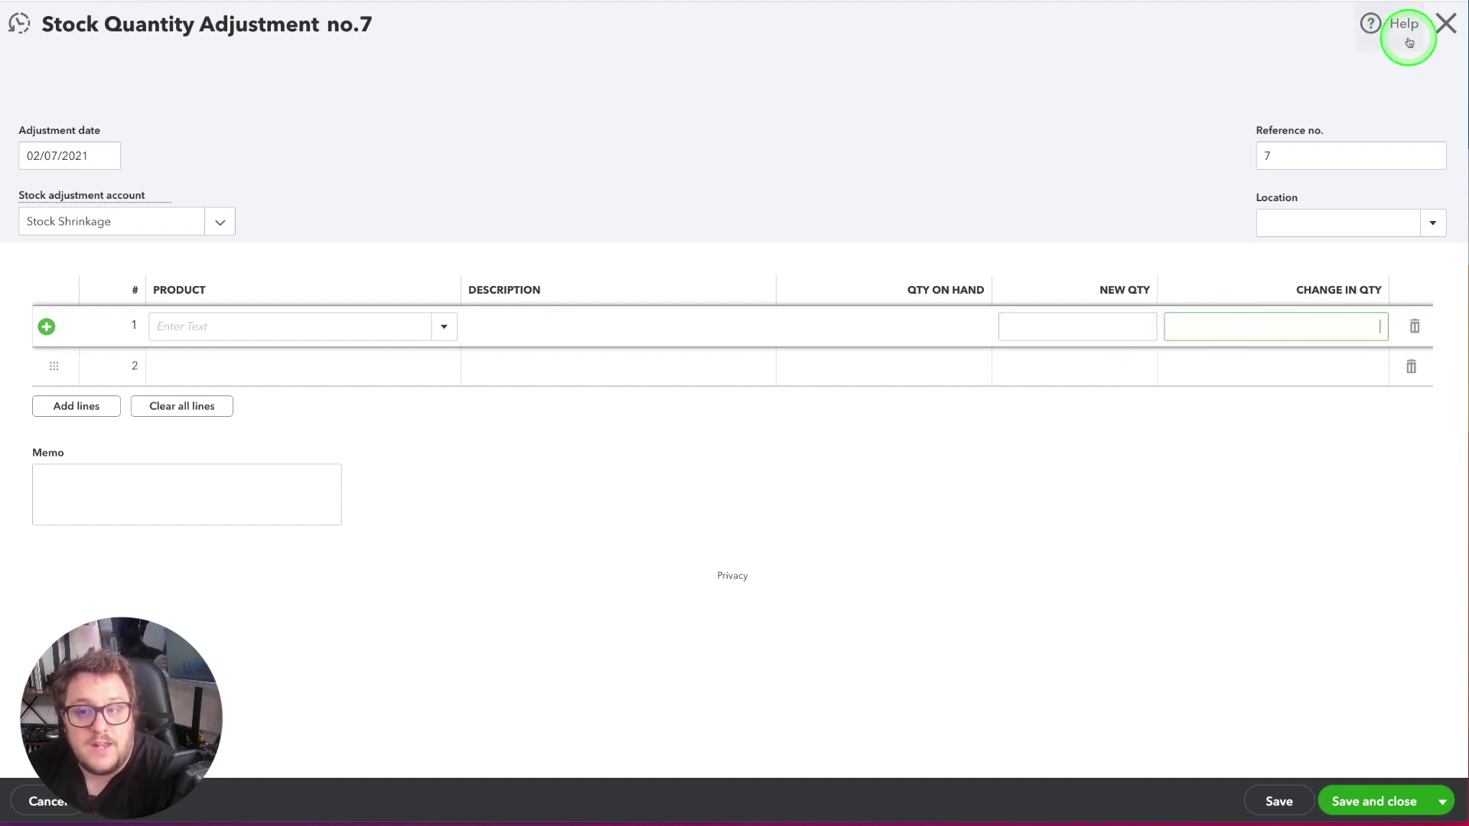
click(1445, 24)
click(823, 442)
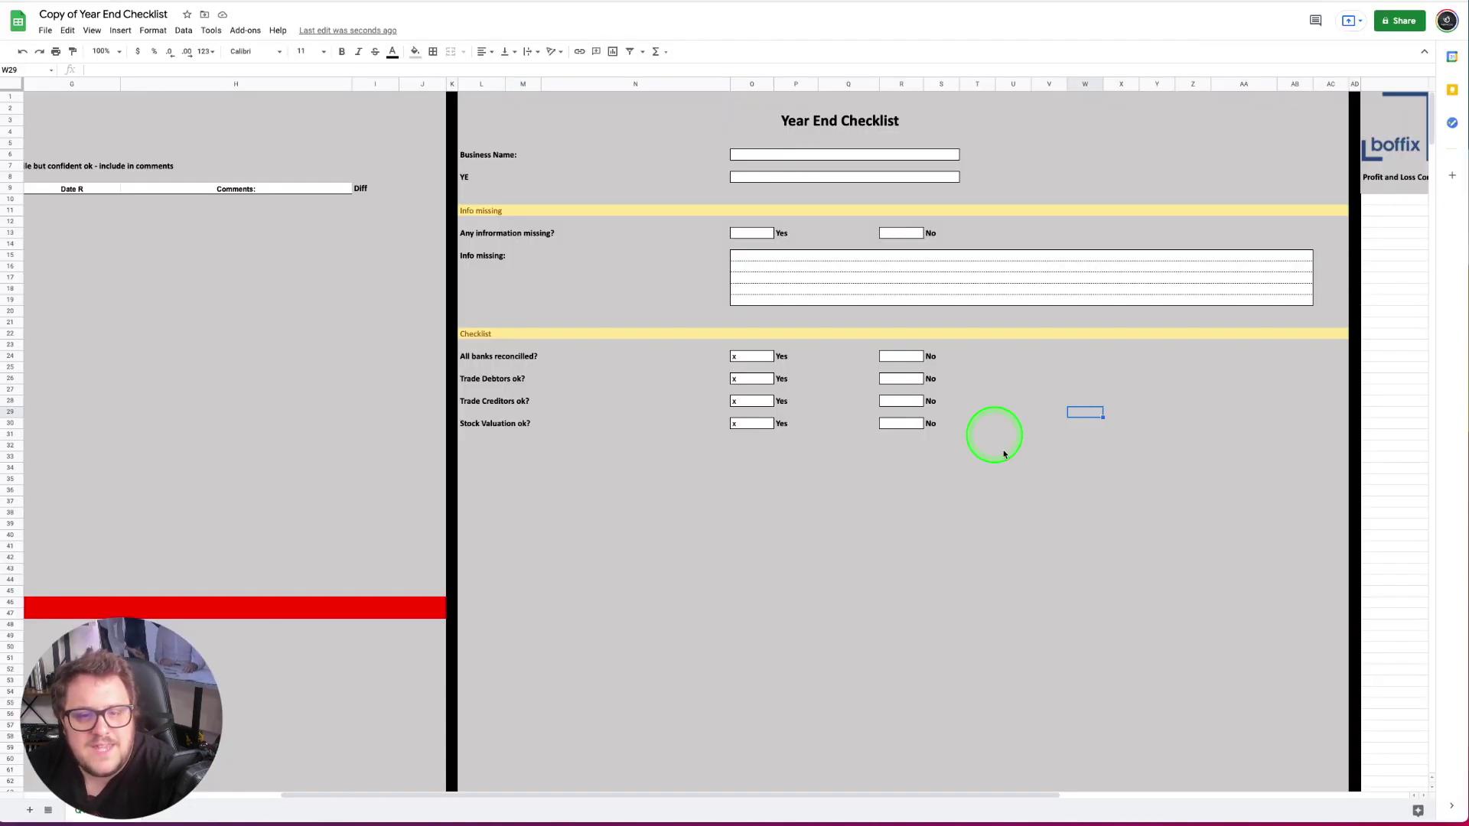
Run the Profit and Loss Comparison report from the full reports list.
scroll(1003, 459, right, 10)
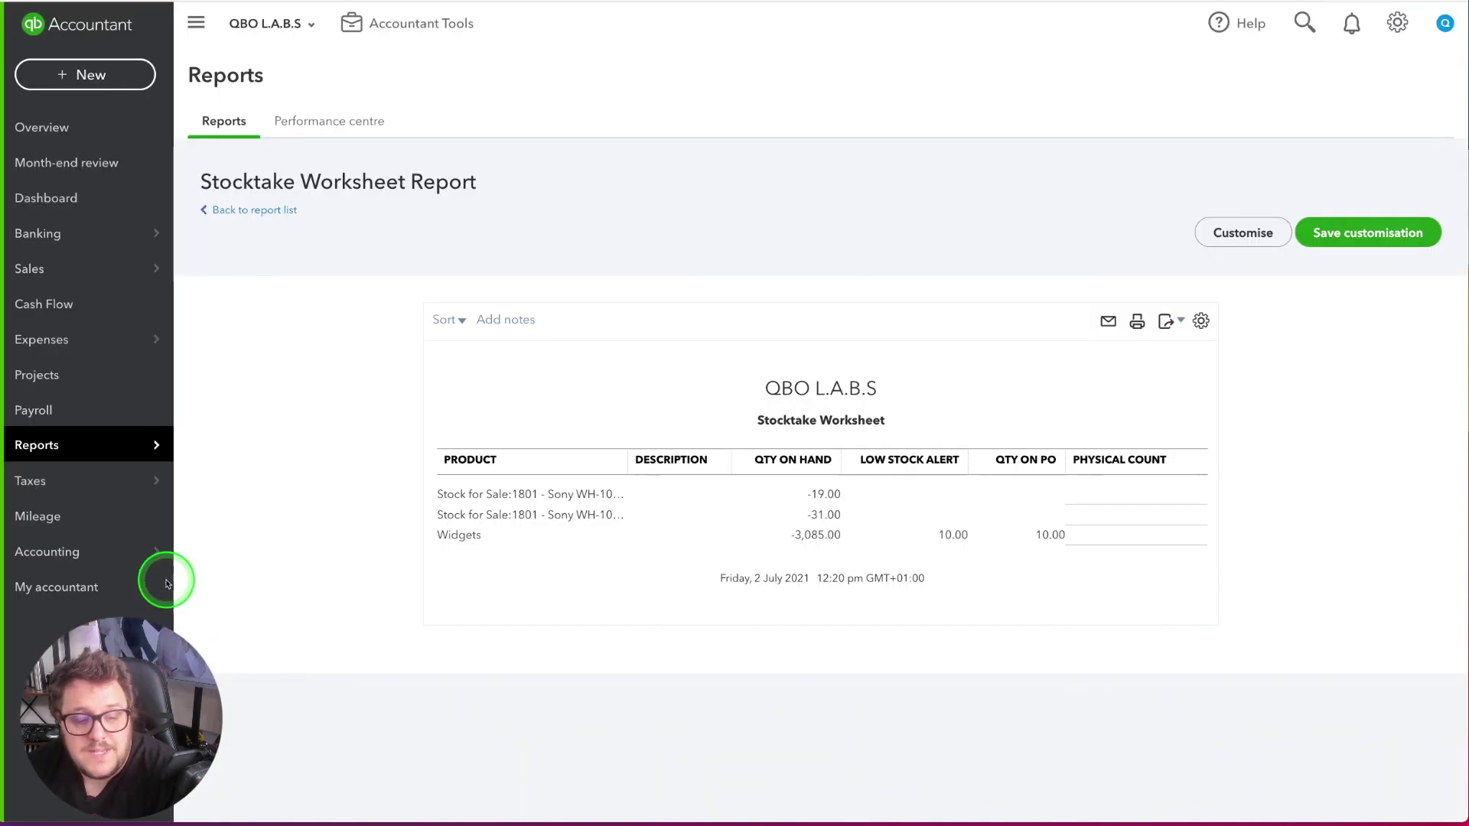
mouse_move(72, 438)
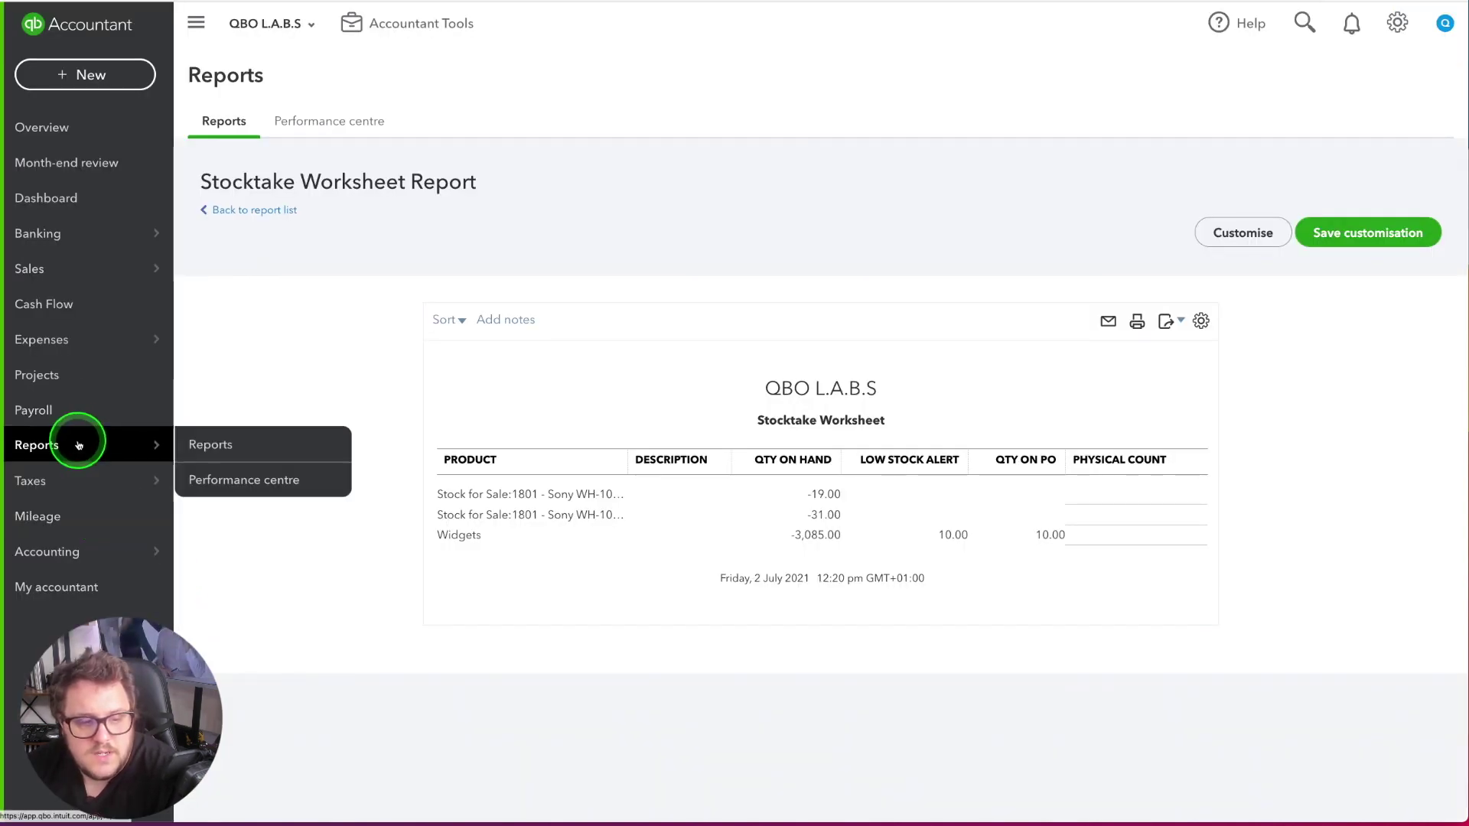
click(245, 438)
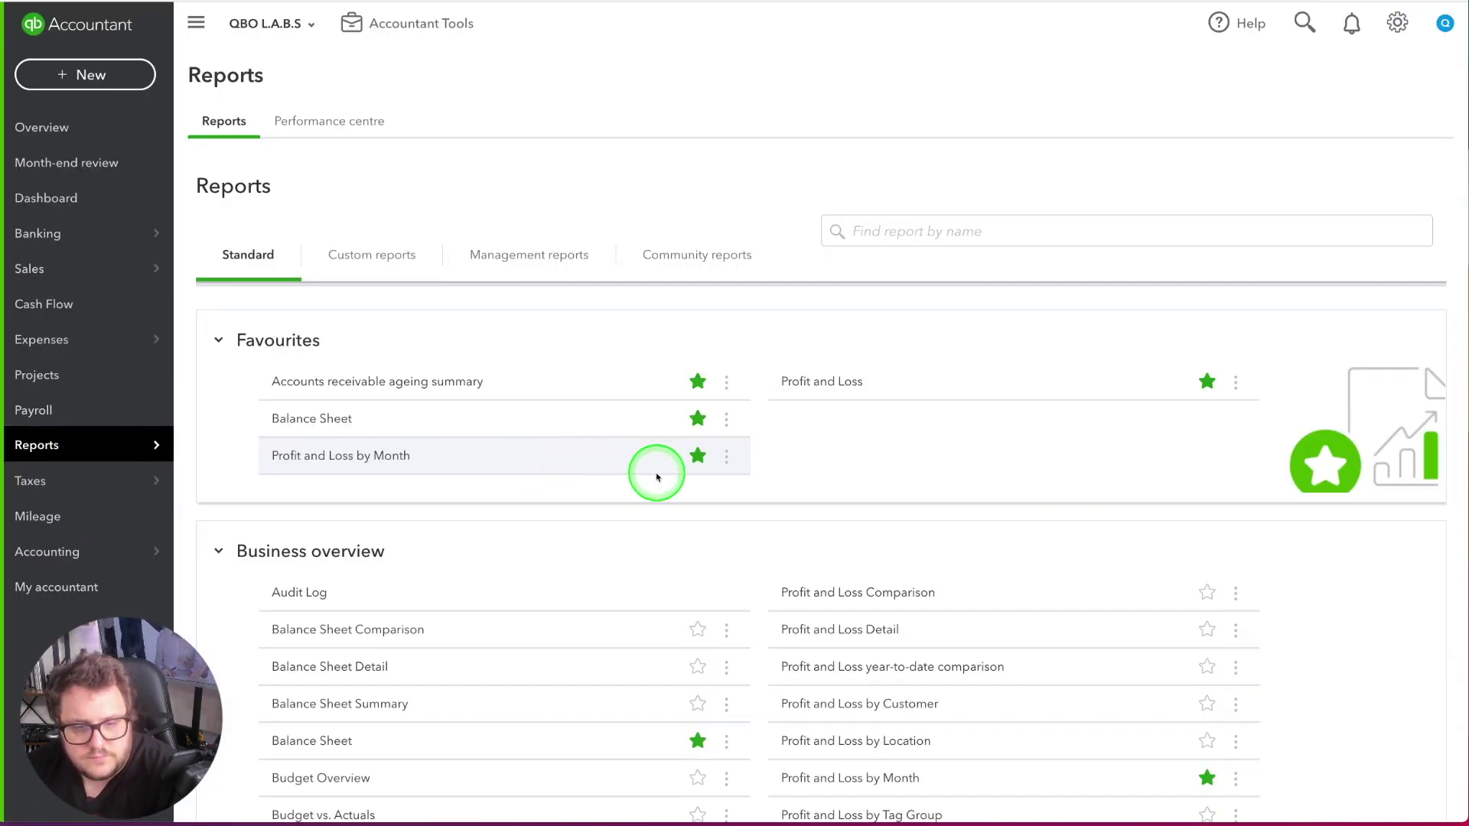
scroll(661, 478, down, 3)
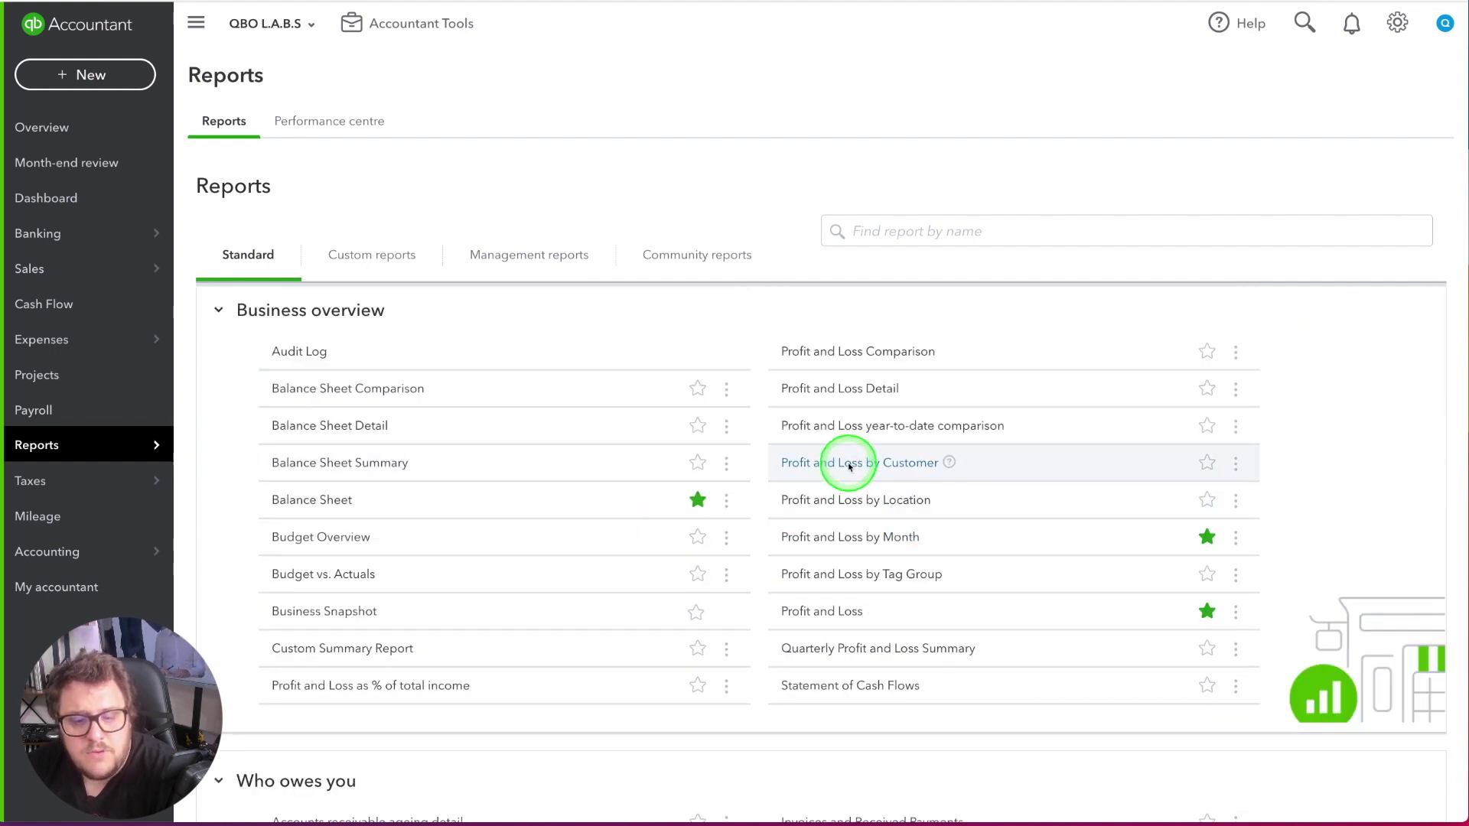
click(843, 352)
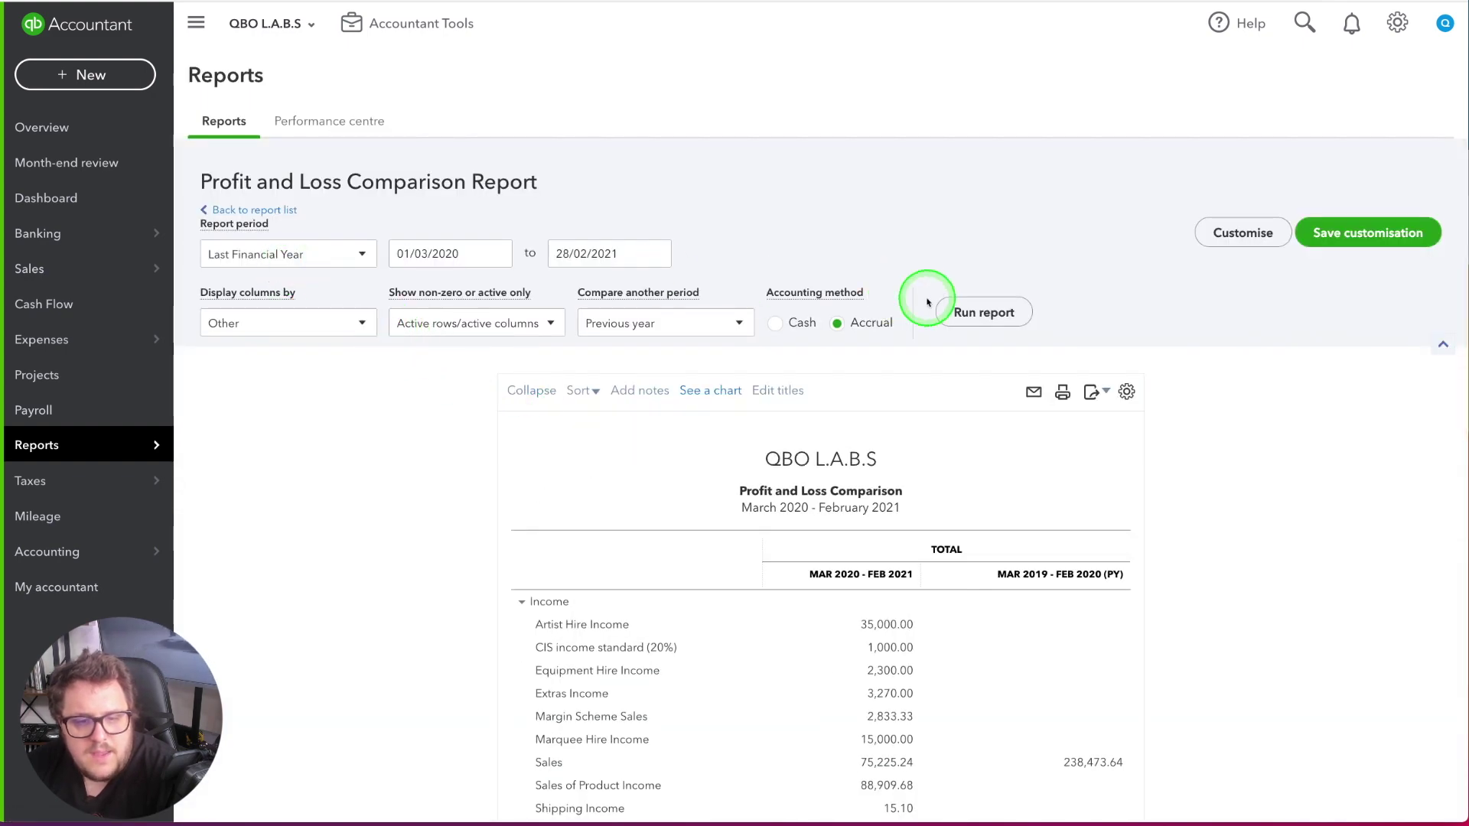
Review the March 2020–February 2021 comparison against the prior year and export it to Excel.
scroll(1154, 431, down, 3)
scroll(994, 452, down, 5)
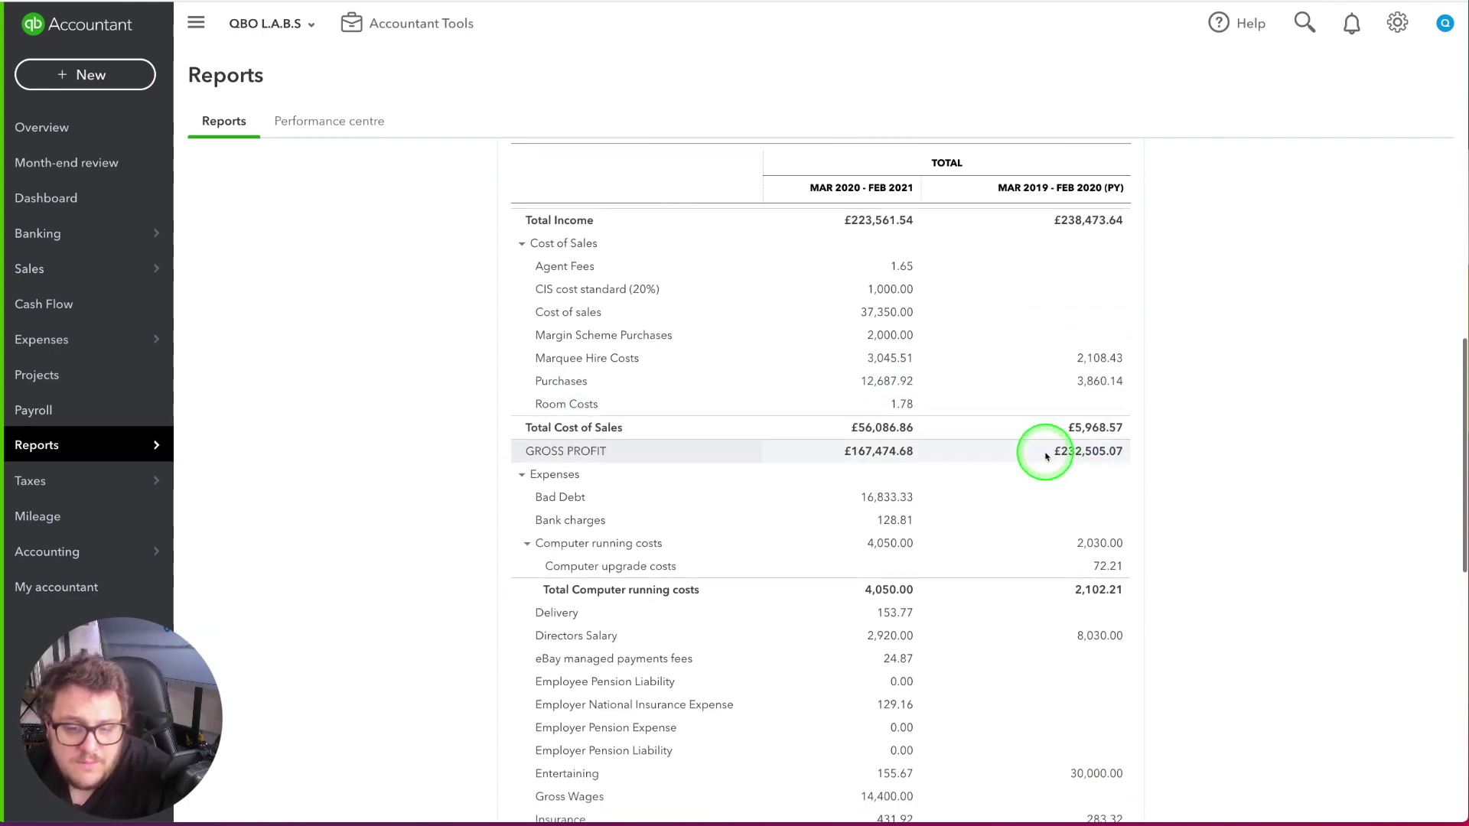
scroll(1041, 459, down, 3)
scroll(982, 538, up, 11)
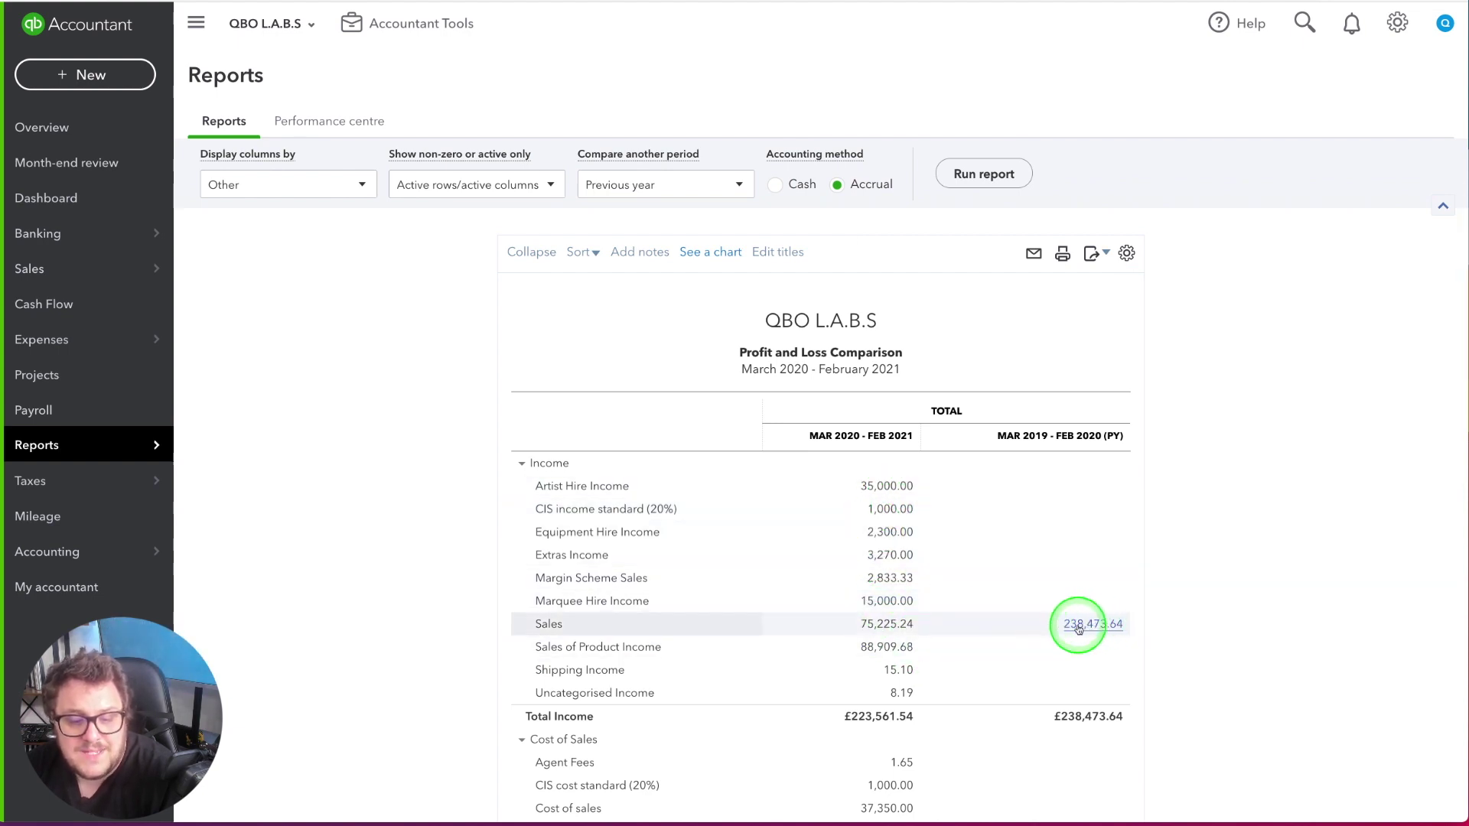
scroll(1071, 604, down, 2)
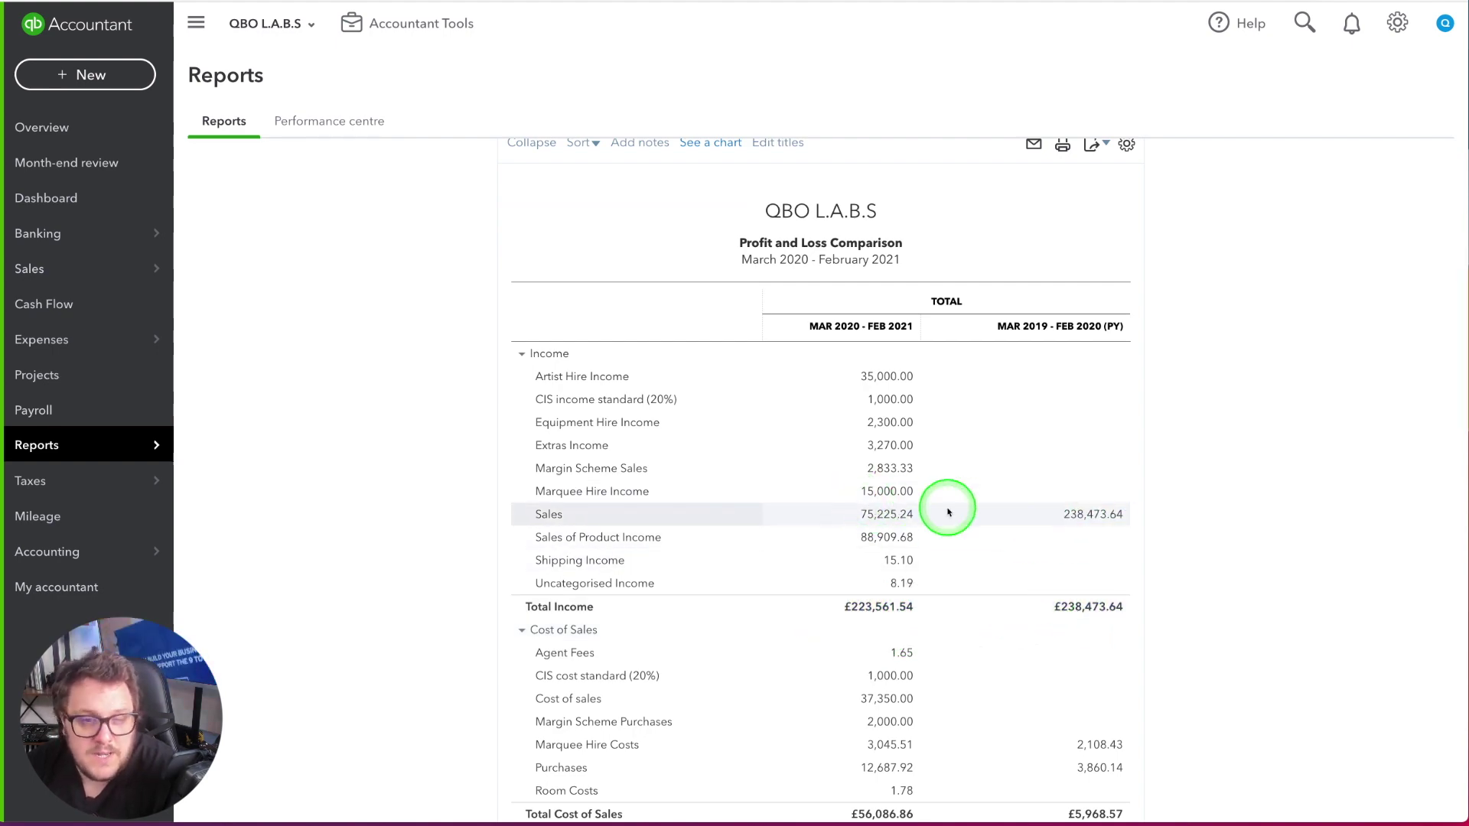
scroll(948, 512, down, 5)
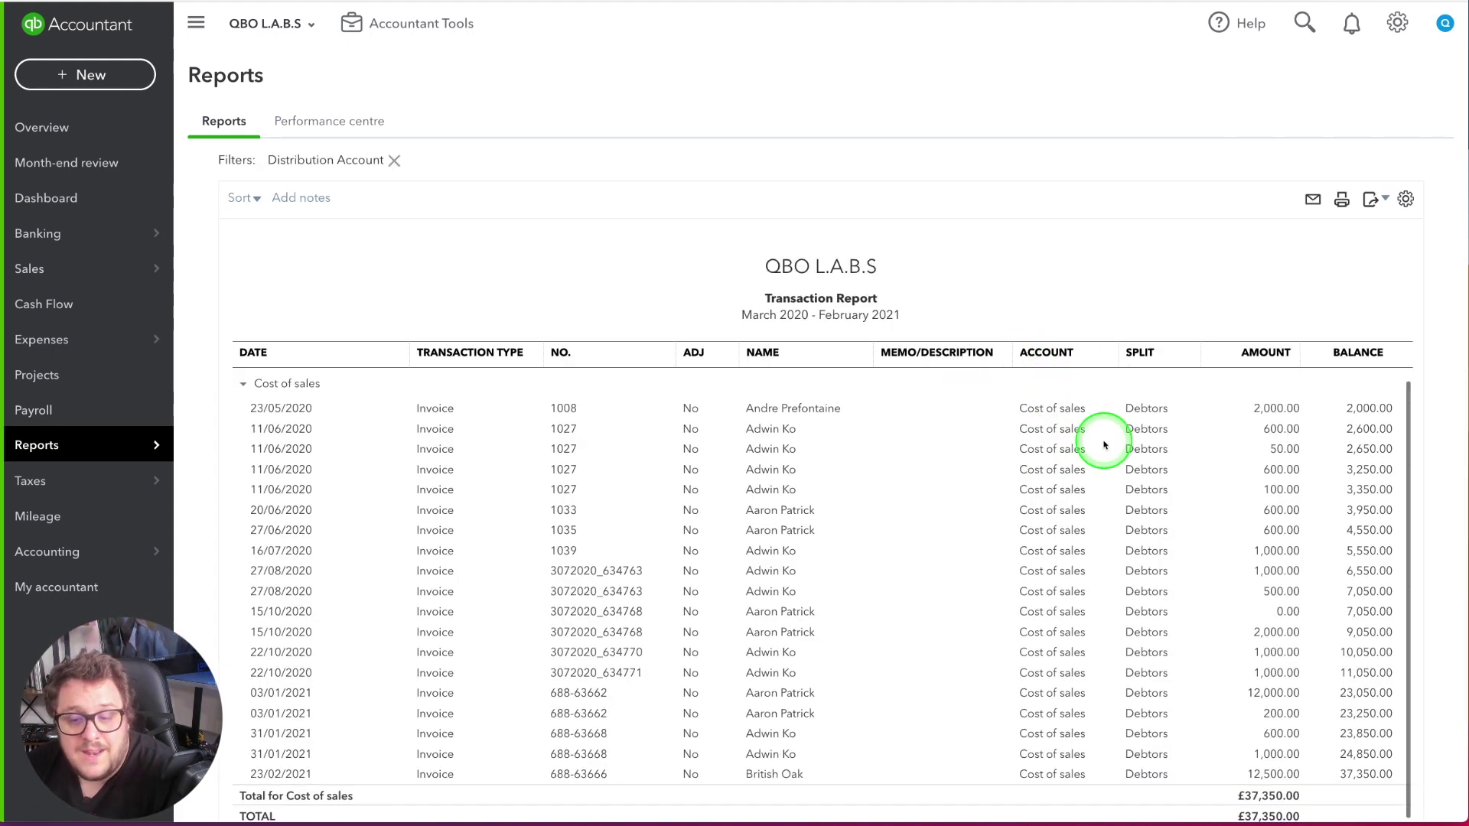
scroll(1242, 518, down, 2)
click(1042, 246)
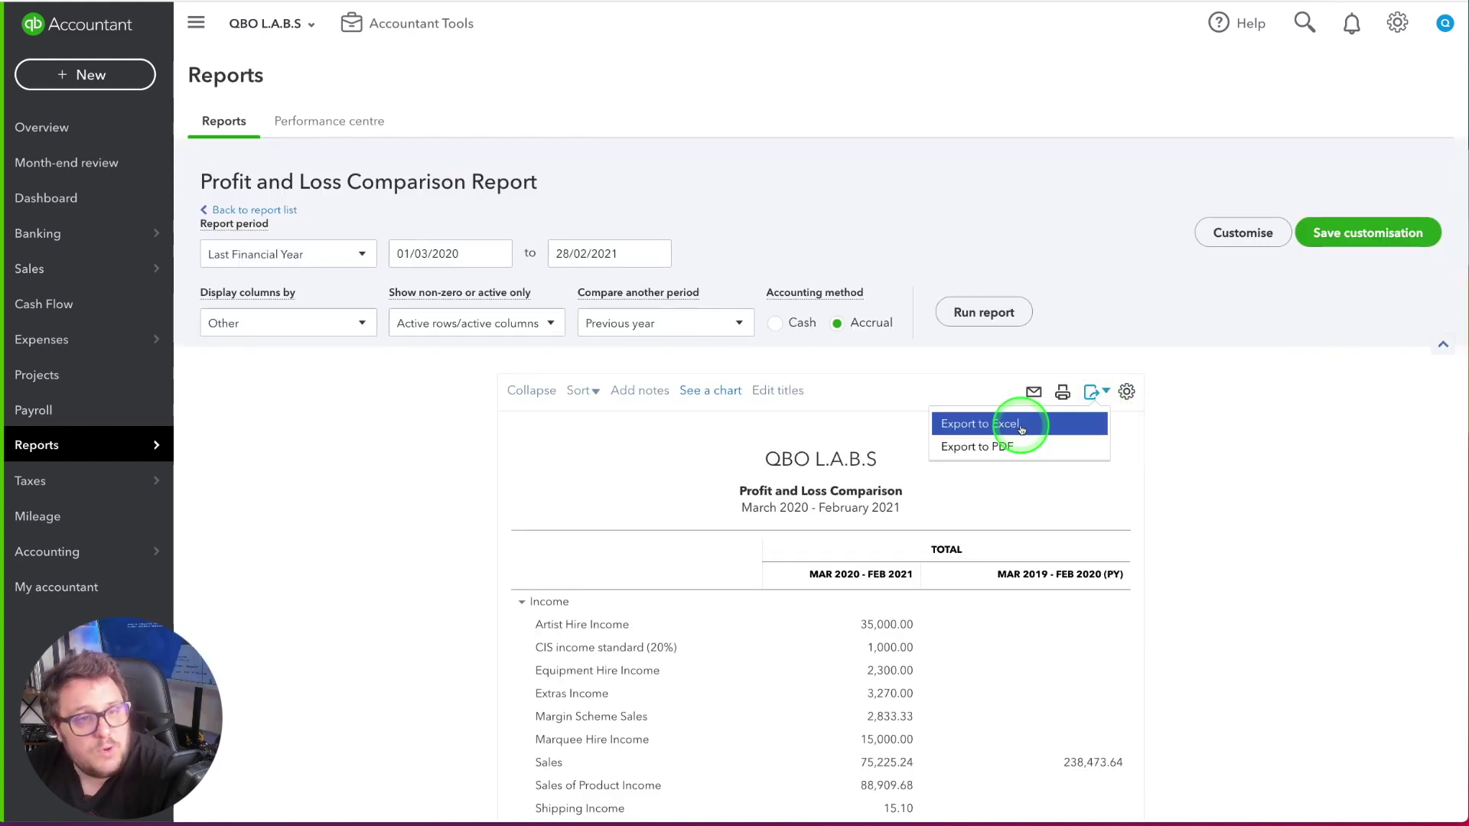
click(1205, 397)
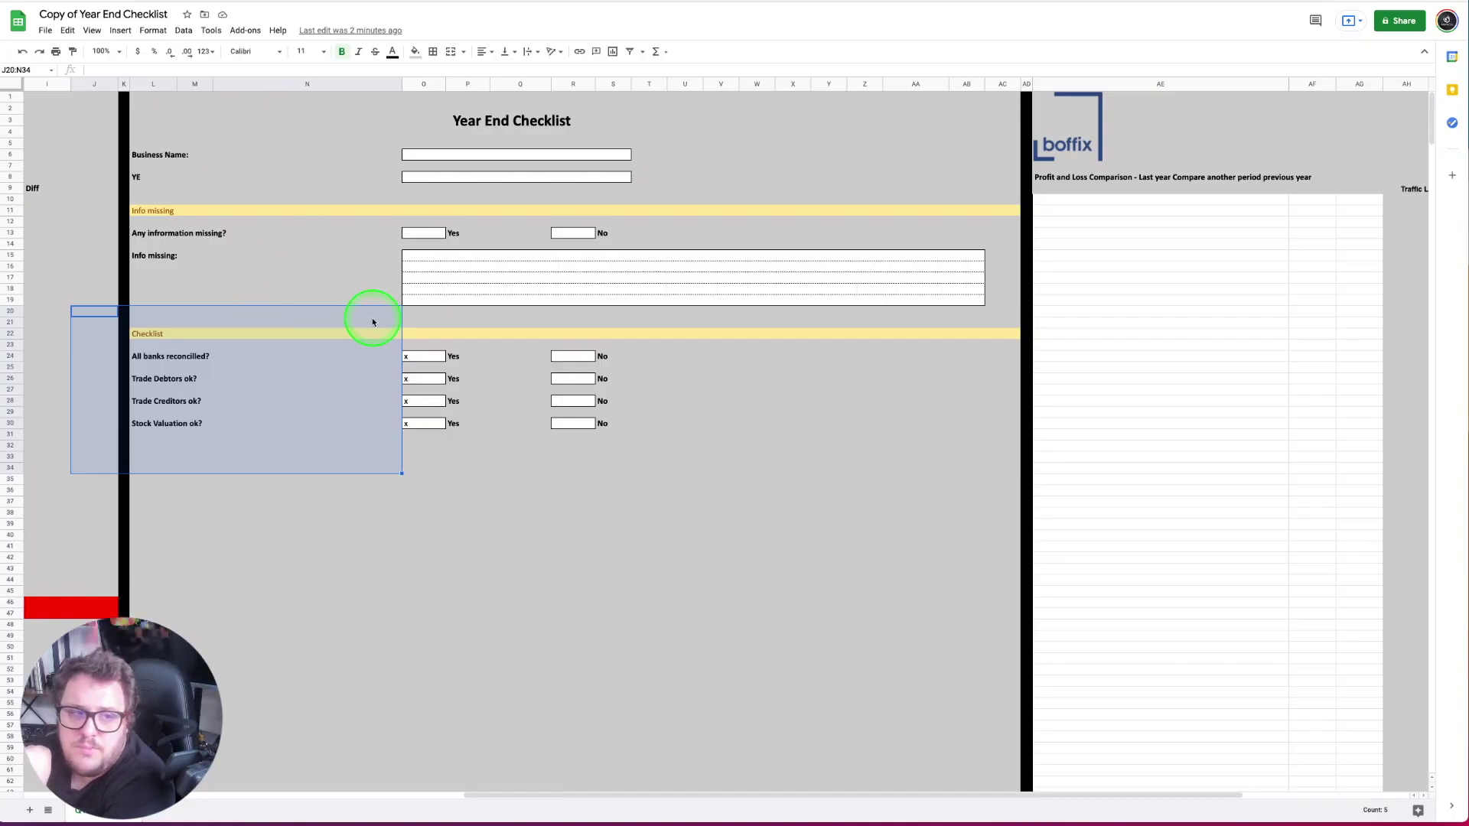
scroll(372, 319, left, 10)
scroll(374, 321, right, 10)
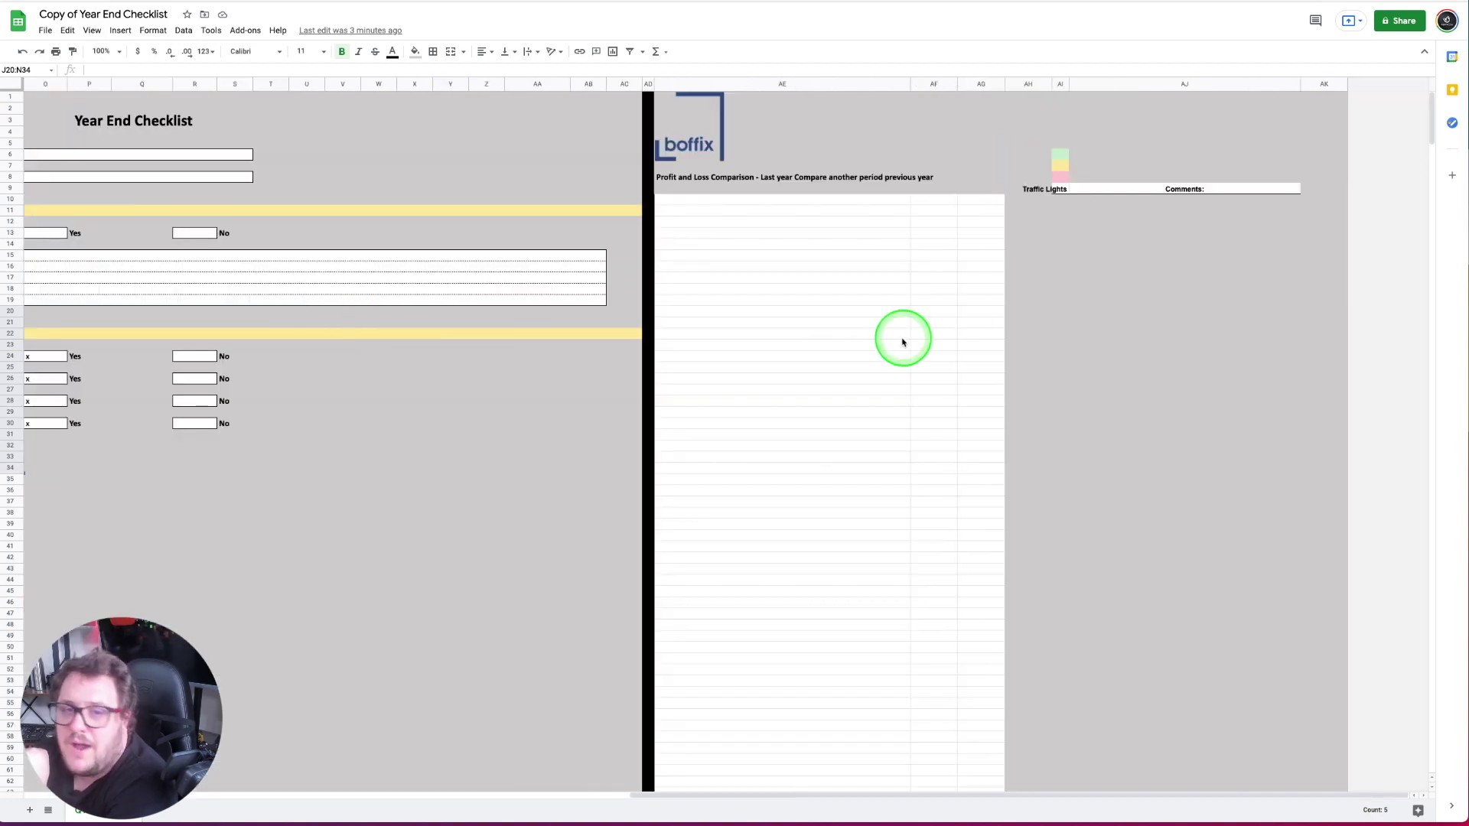